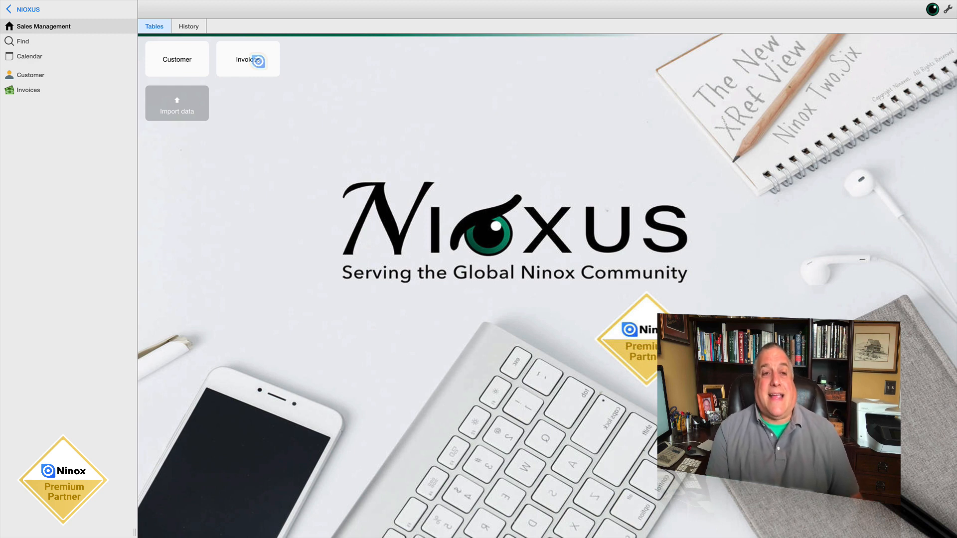
- Open the Invoices table and compare its Sales x Rep and Sales x Month views
left_click(252, 62)
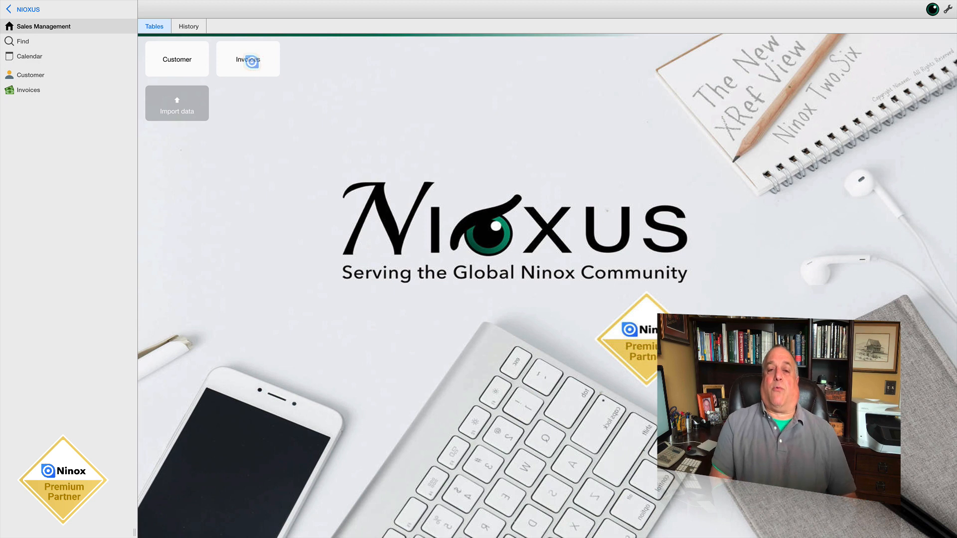
left_click(252, 60)
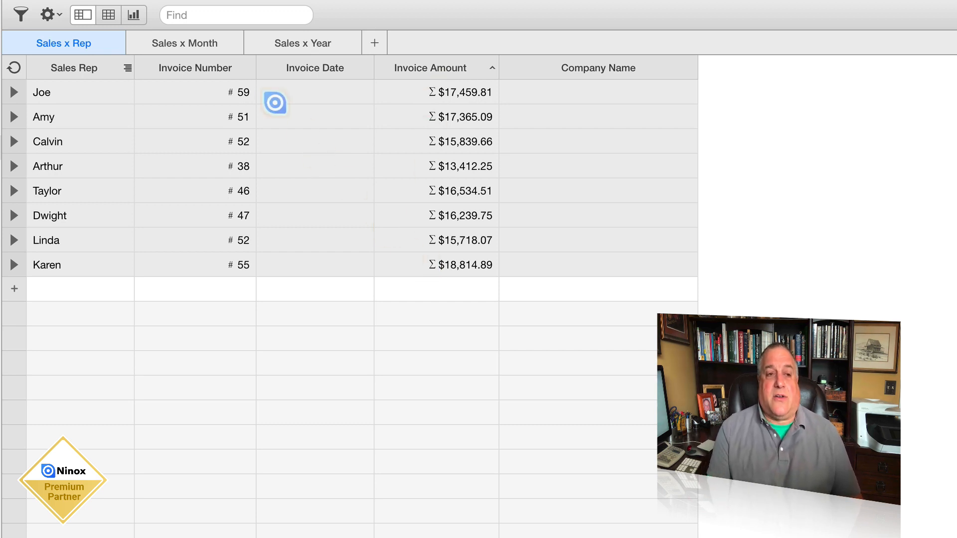
left_click(196, 46)
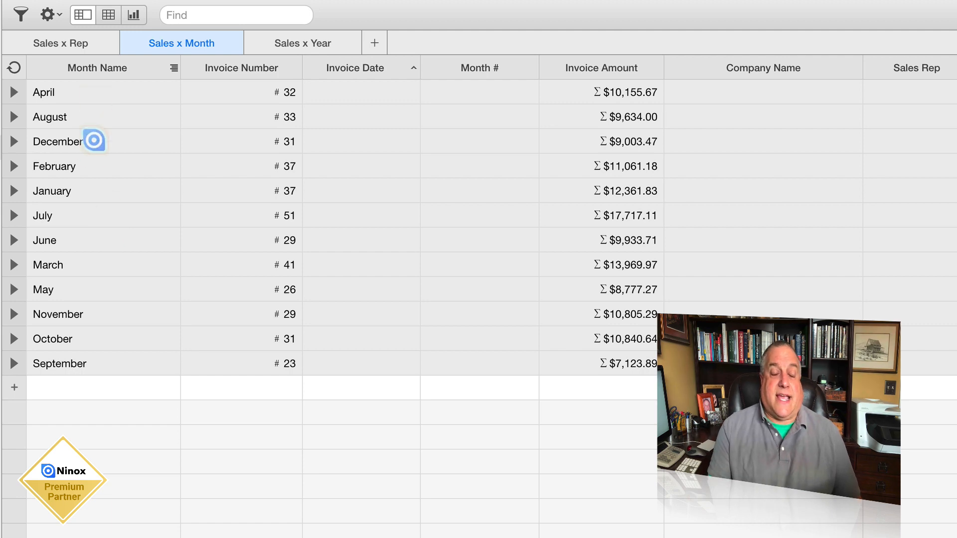
left_click(74, 35)
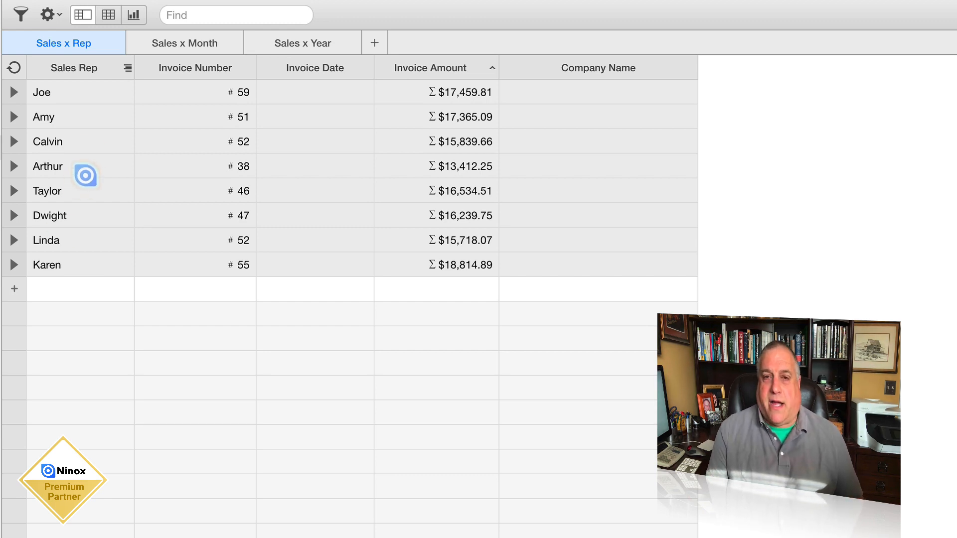
left_click(141, 43)
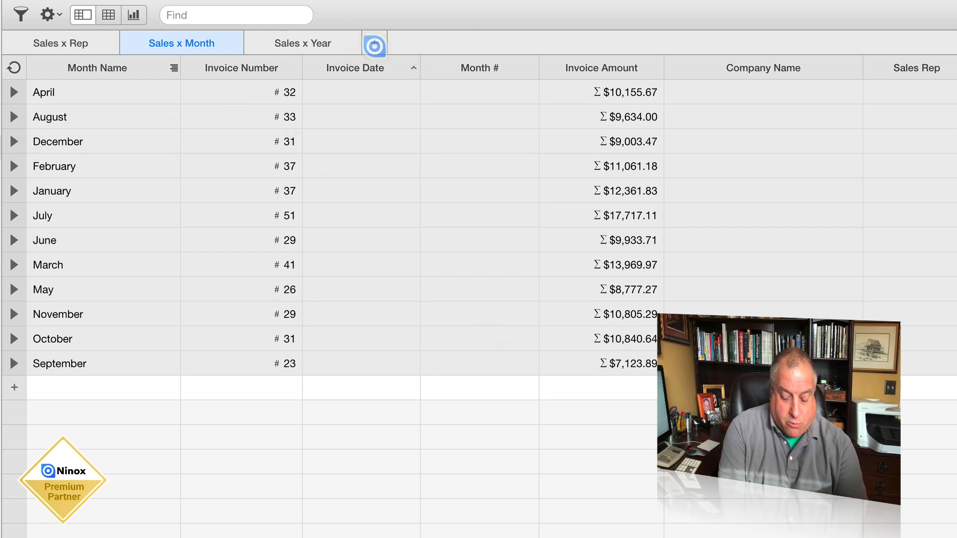
- Create a new table view of the invoices named Invoice Listing
left_click(374, 43)
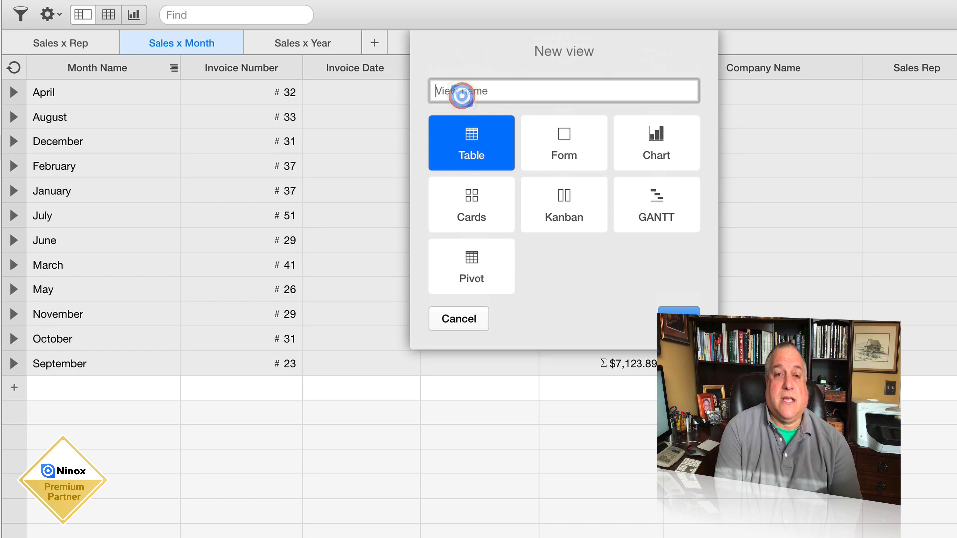
left_click(462, 95)
type("Invoice LIsting")
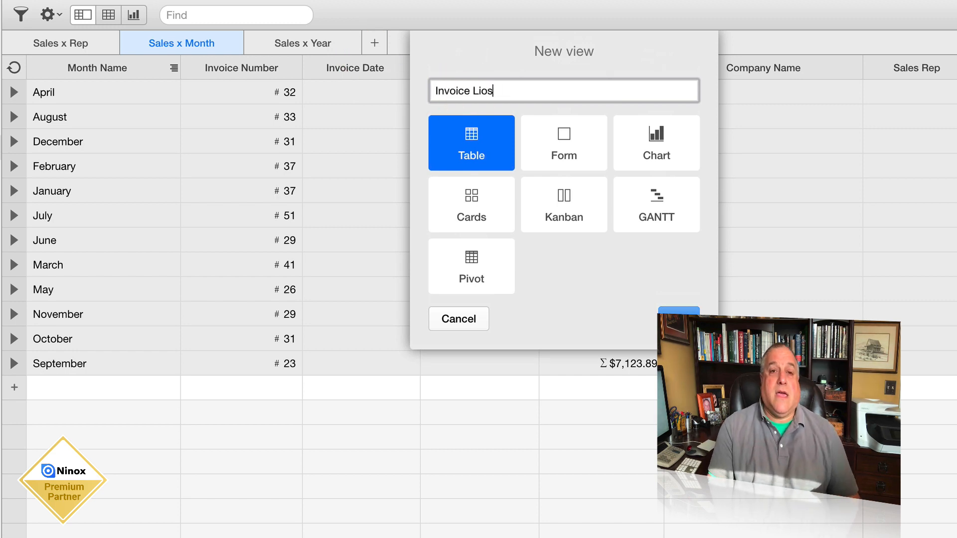
type("ng")
left_click(679, 312)
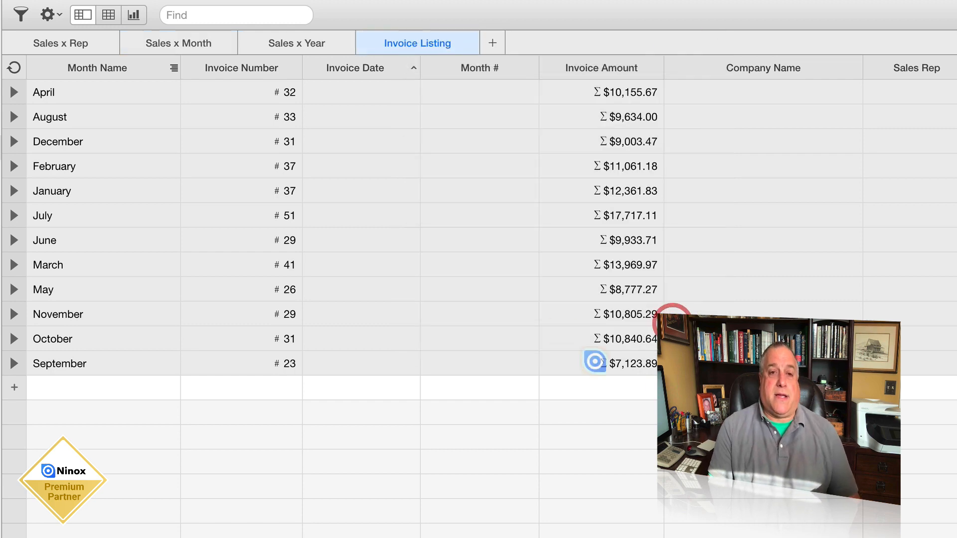
- Remove the grouping from the Month Name column in the Invoice Listing view
left_click(451, 43)
left_click(467, 145)
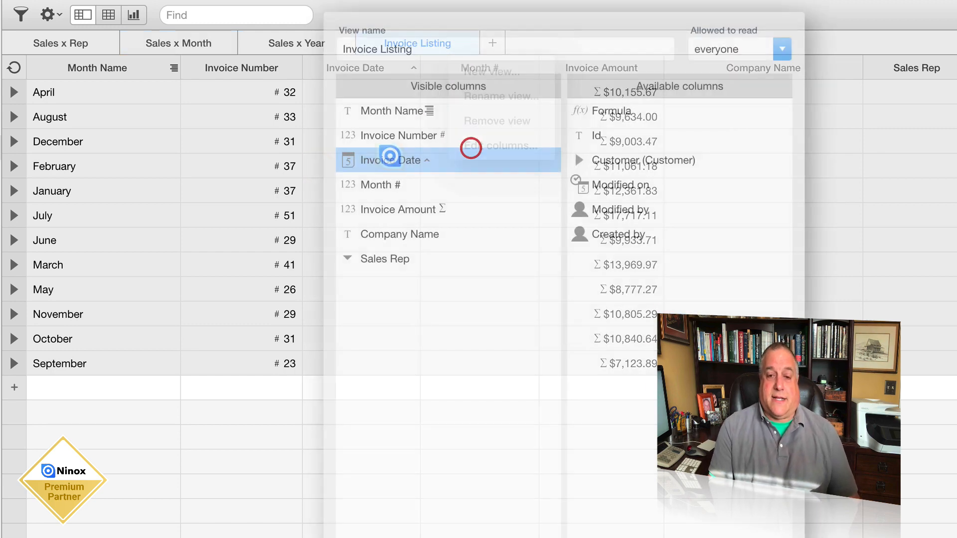
left_click(418, 184)
left_click(406, 110)
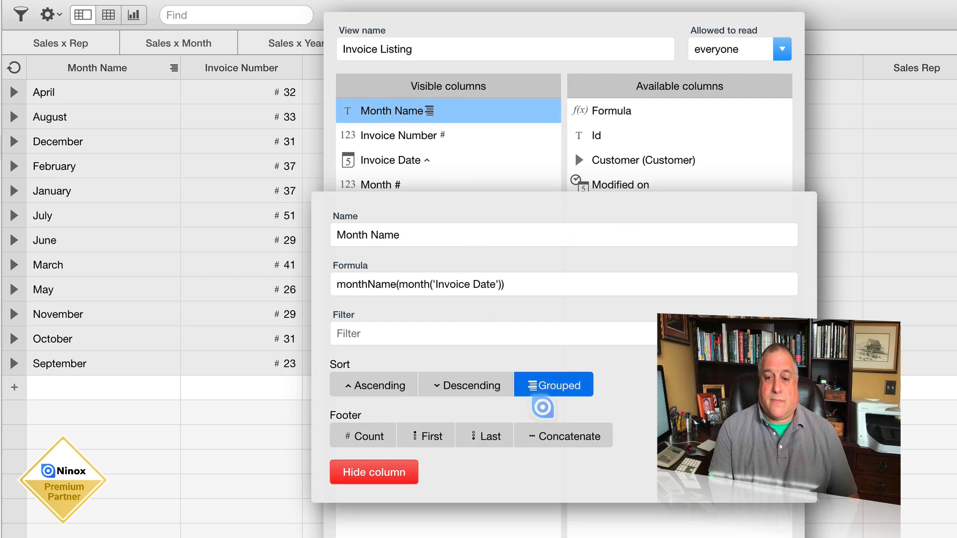
left_click(547, 387)
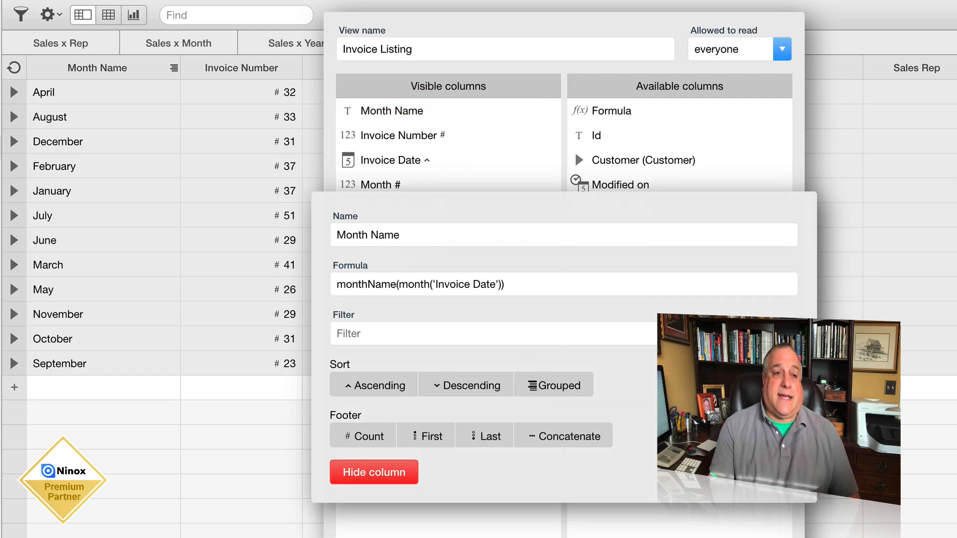
key("Escape")
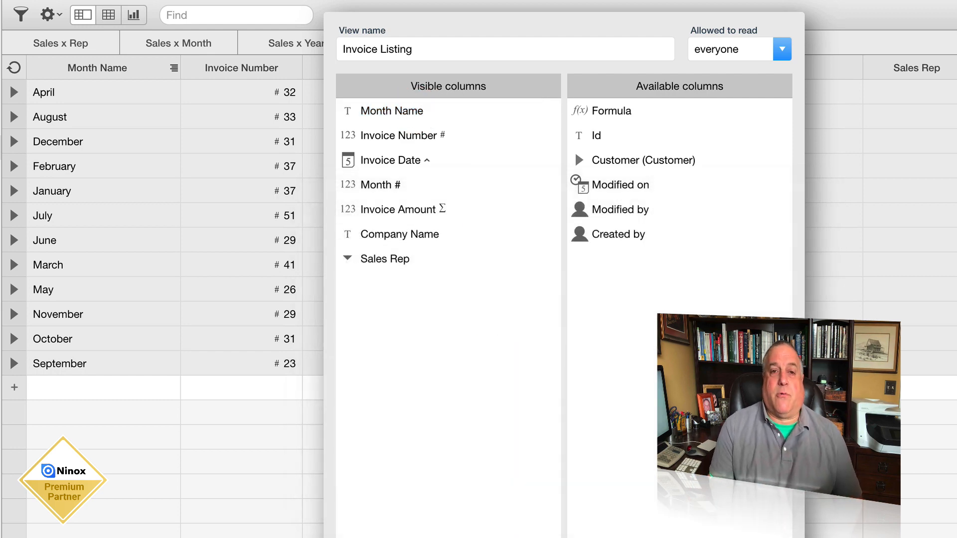
key("Escape")
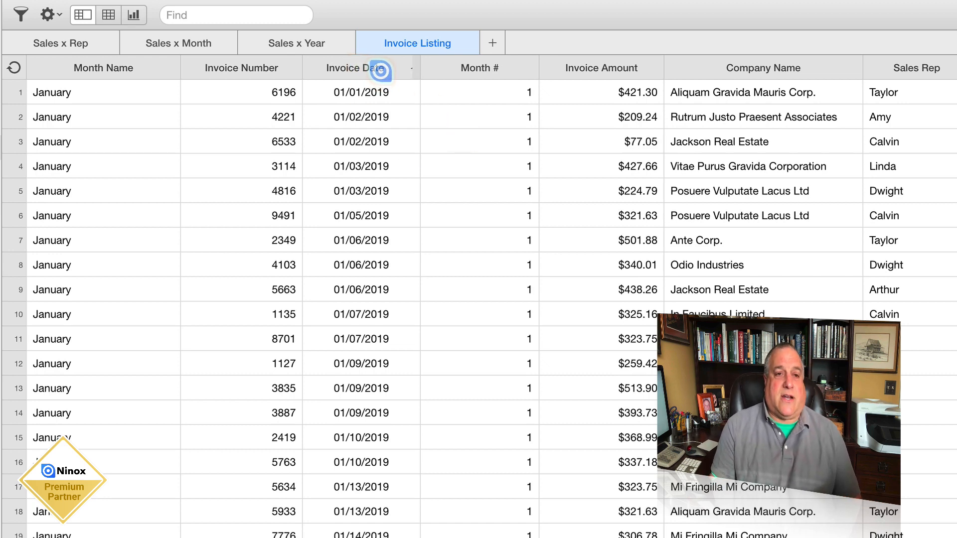
- Make Invoice Date the first column of the Invoice Listing view and hide the Month # and Month Name columns
left_click_drag(380, 71, 98, 101)
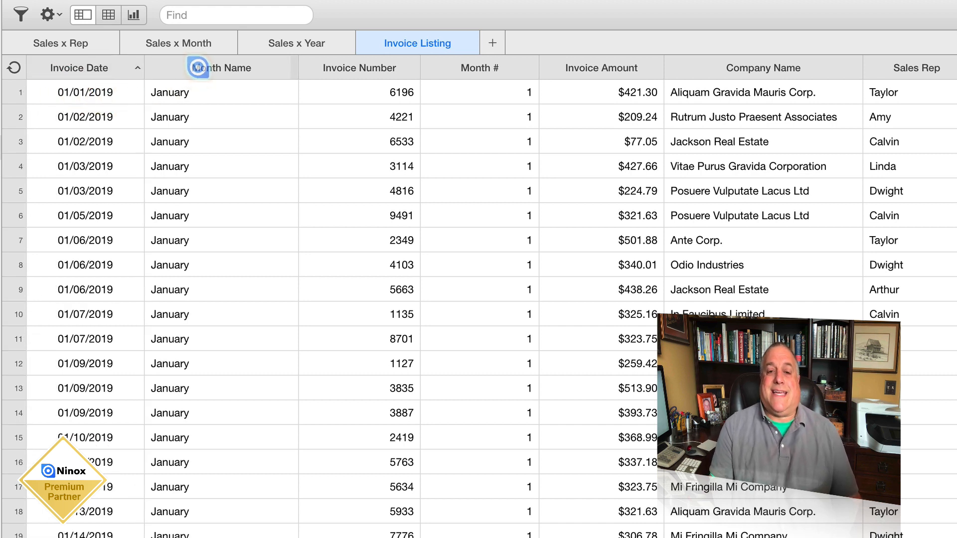
left_click(465, 65)
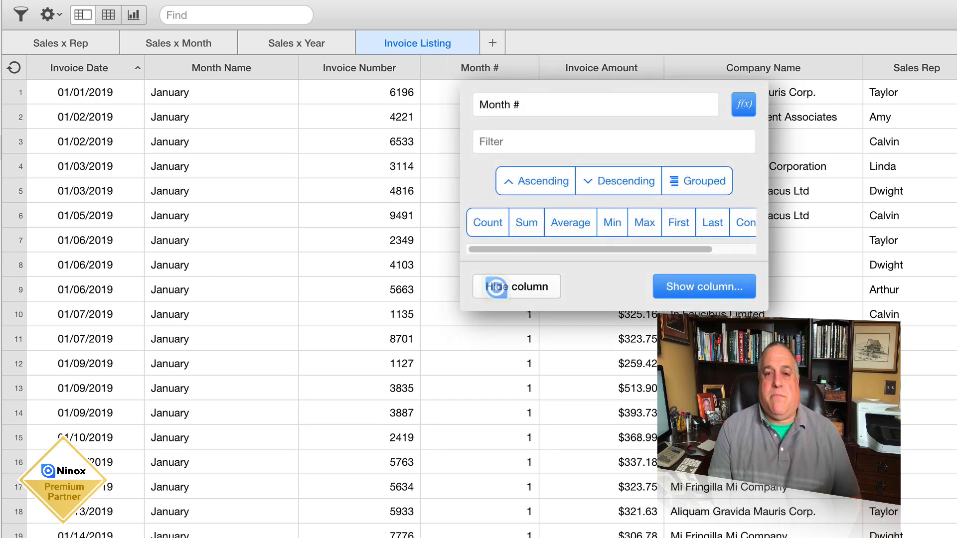
left_click(496, 288)
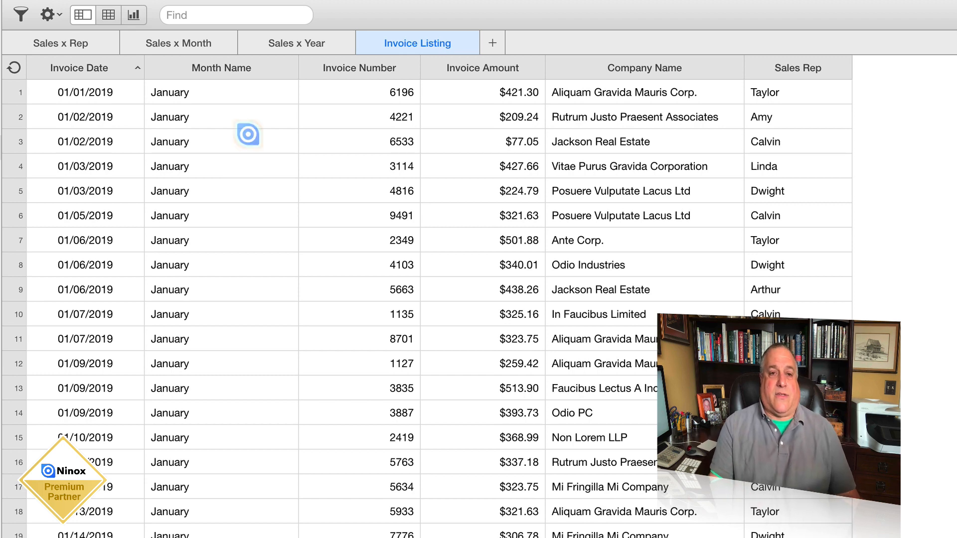
left_click(242, 72)
left_click(282, 275)
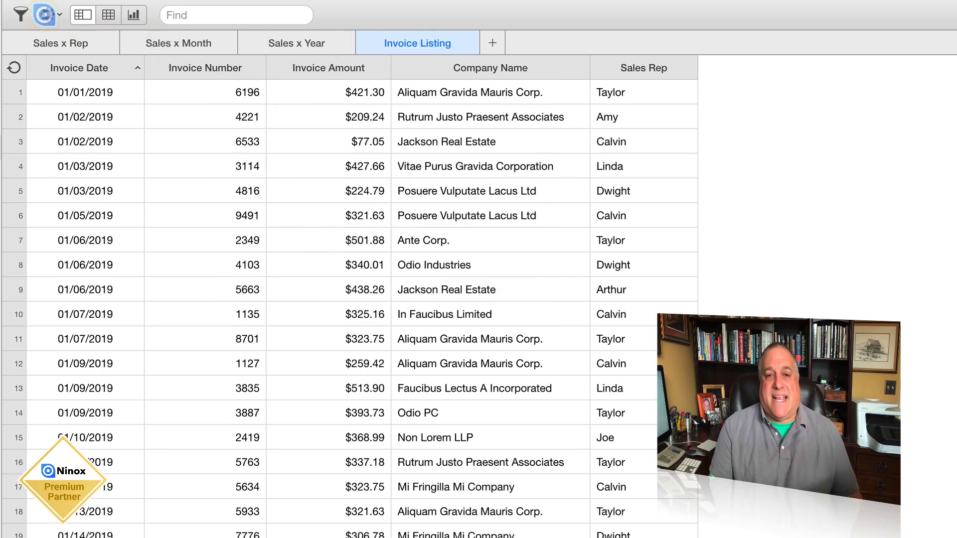
- Examine which fields are defined in the Invoices table and return to the Invoice Listing view
left_click(45, 15)
left_click(68, 44)
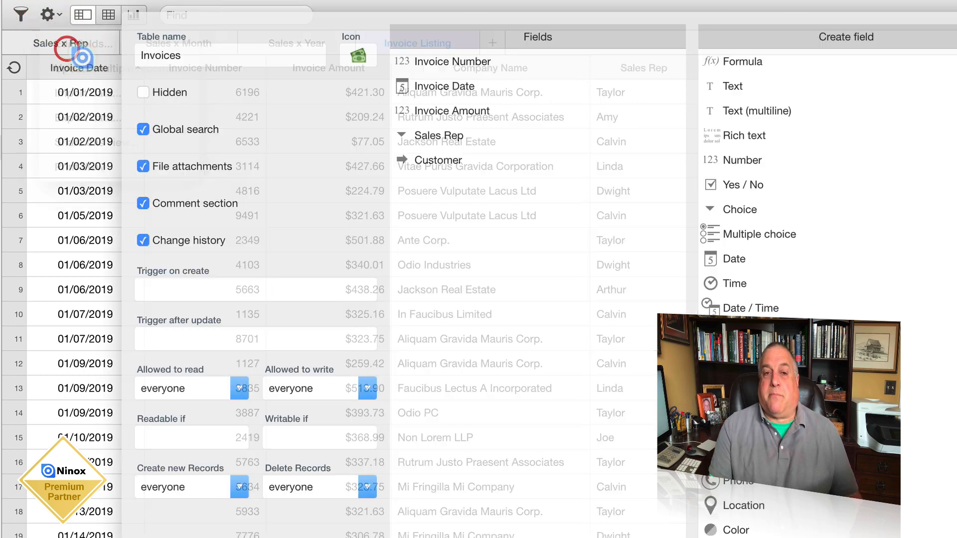
left_click(550, 60)
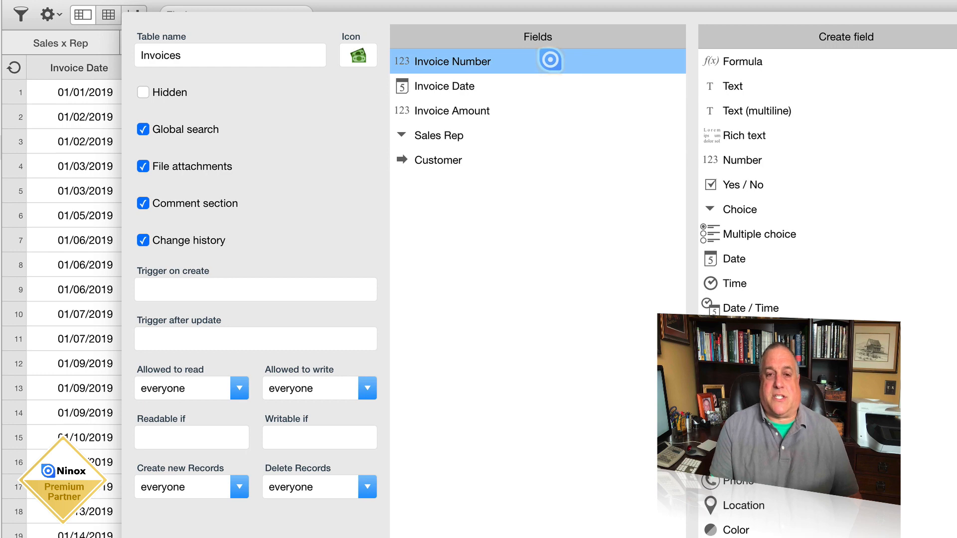
left_click(547, 85)
left_click(529, 110)
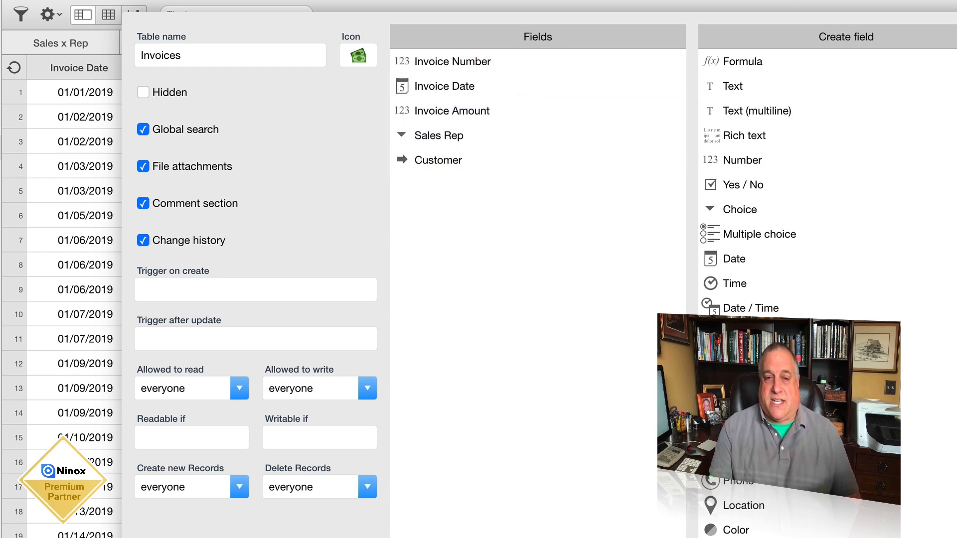
key("Escape")
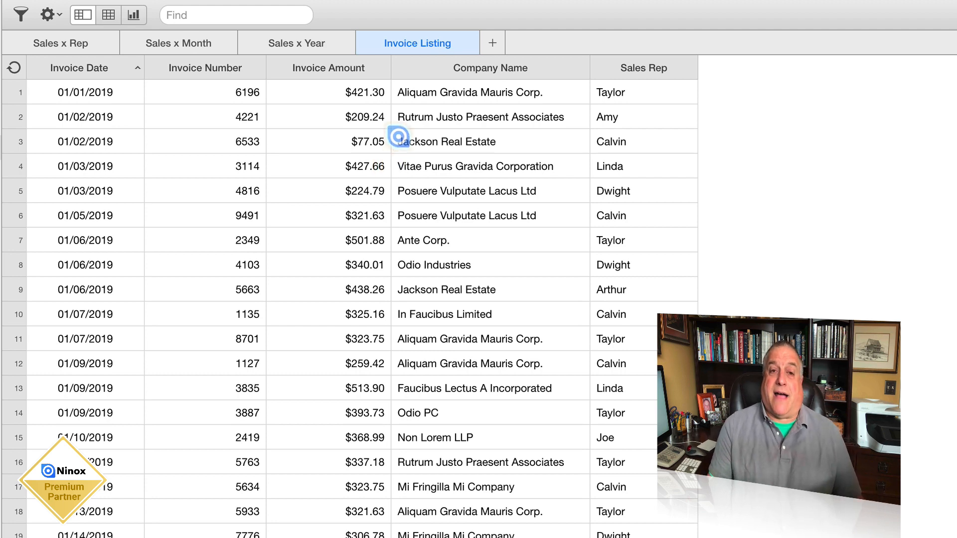
left_click(407, 94)
key("Escape")
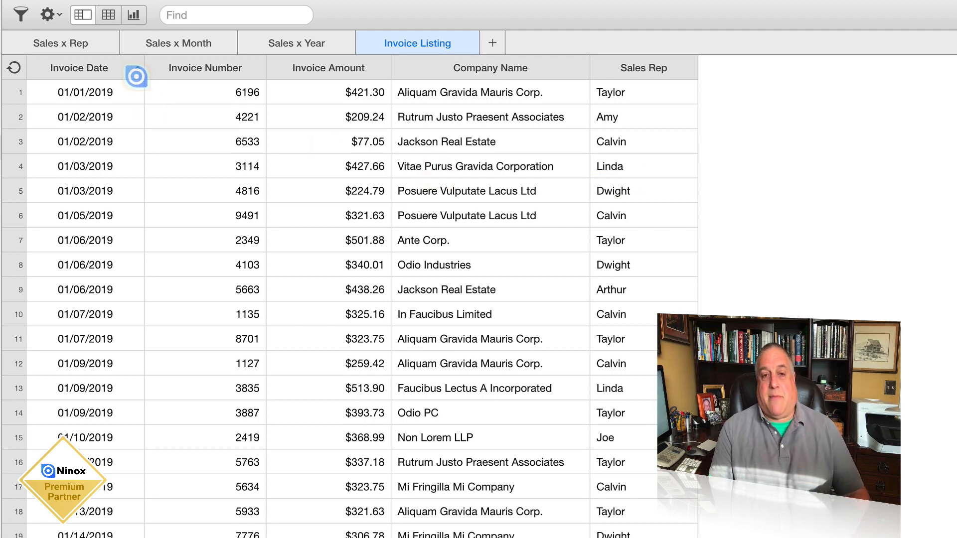
- Add a formula field named Sales Month below the Customer field in the Invoices table
left_click(56, 19)
left_click(55, 38)
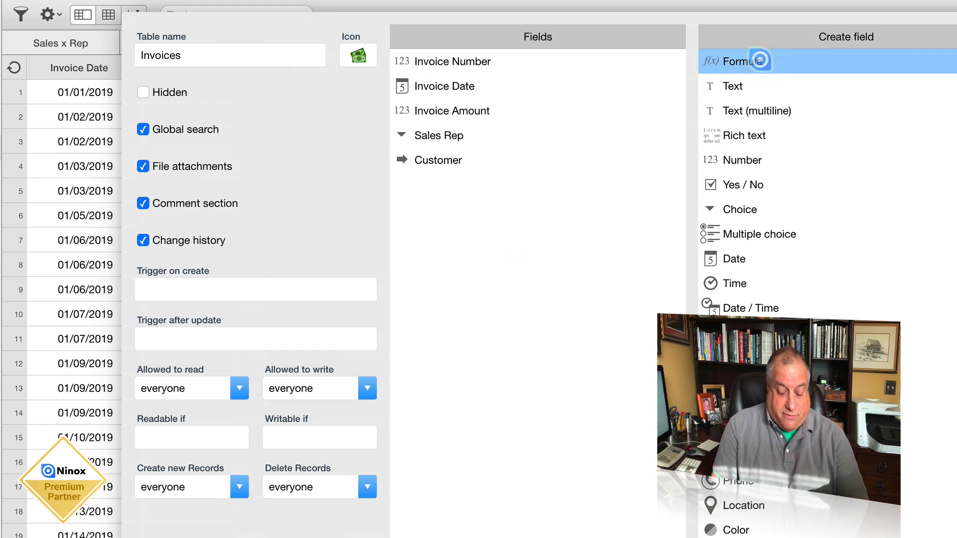
left_click_drag(733, 62, 493, 215)
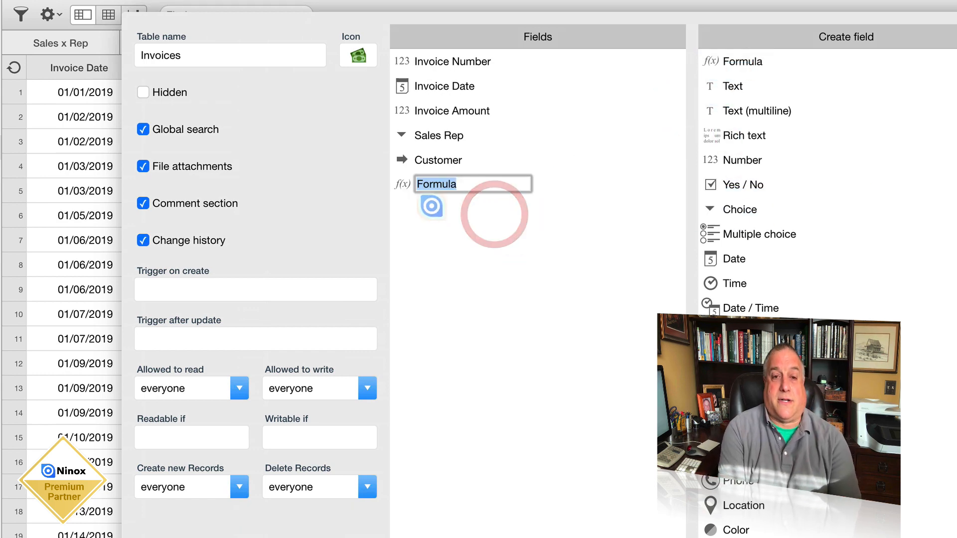
type("Sale")
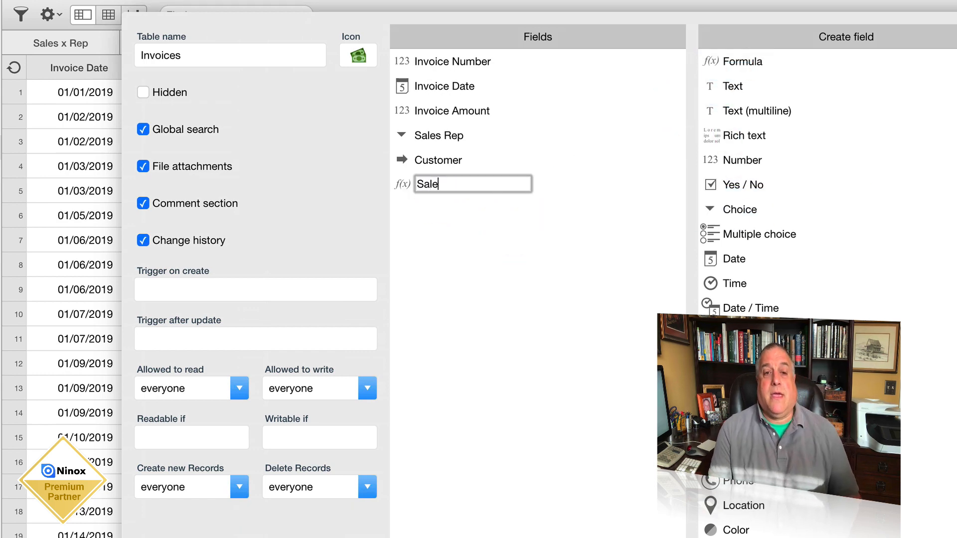
type("s Month")
key("Return")
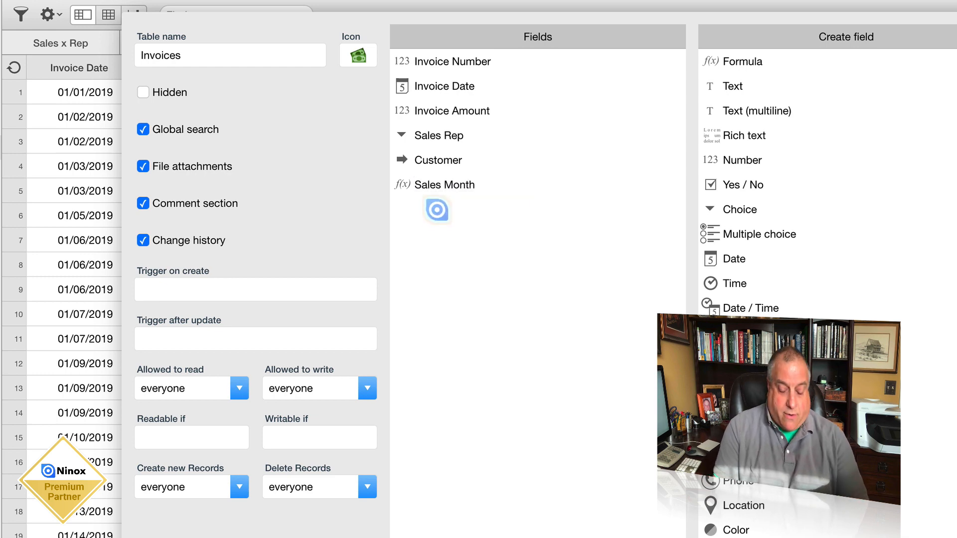
- Set the Sales Month field's formula to month('Invoice Date') and save the field
left_click(419, 183)
left_click(361, 158)
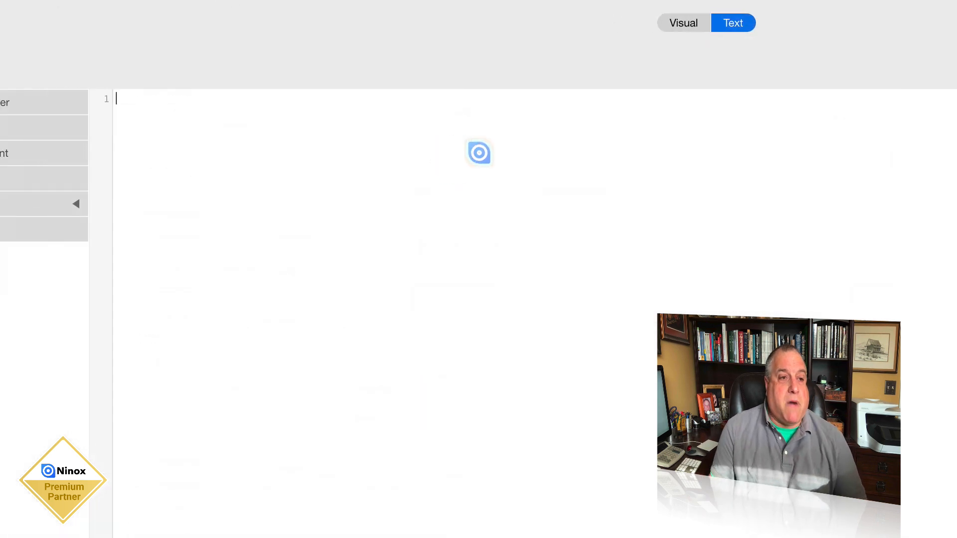
type("month(")
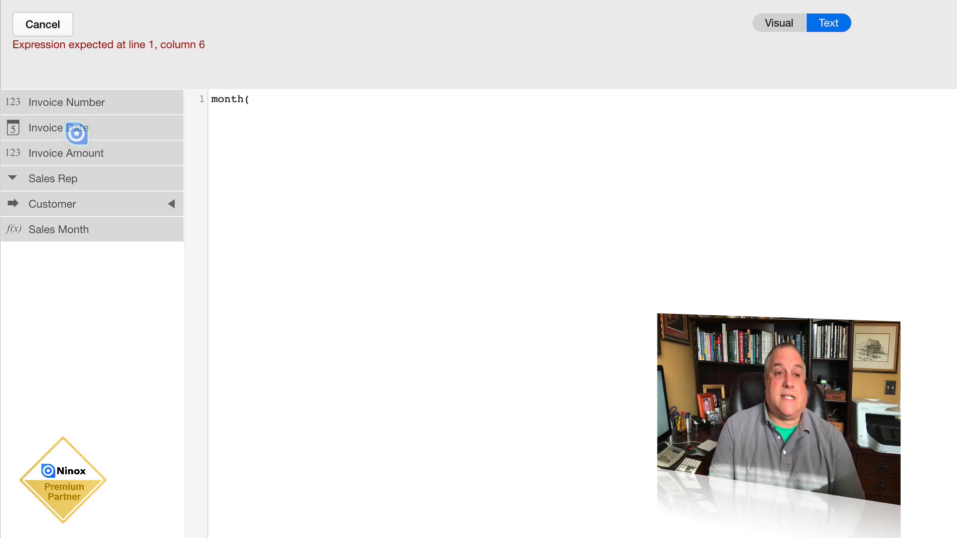
left_click(77, 130)
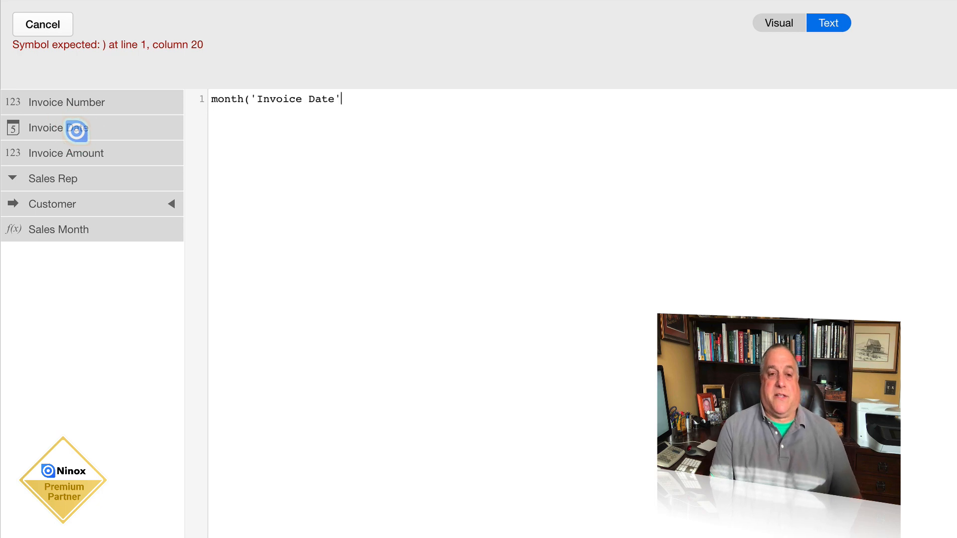
type(")")
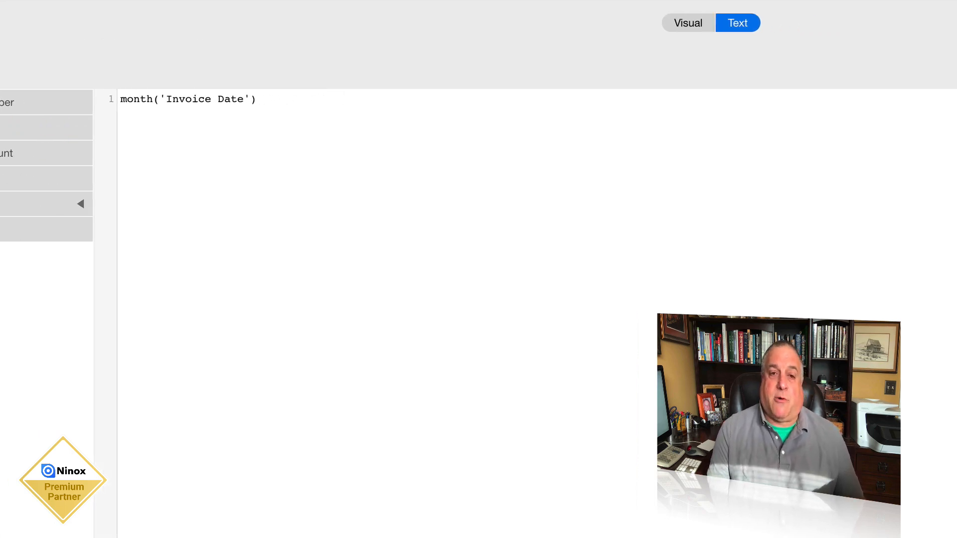
left_click(923, 24)
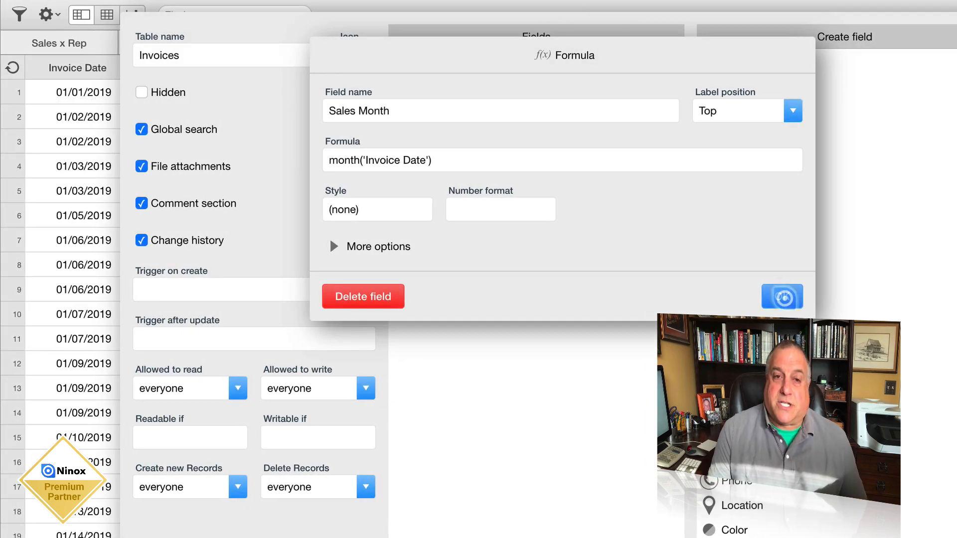
left_click(781, 297)
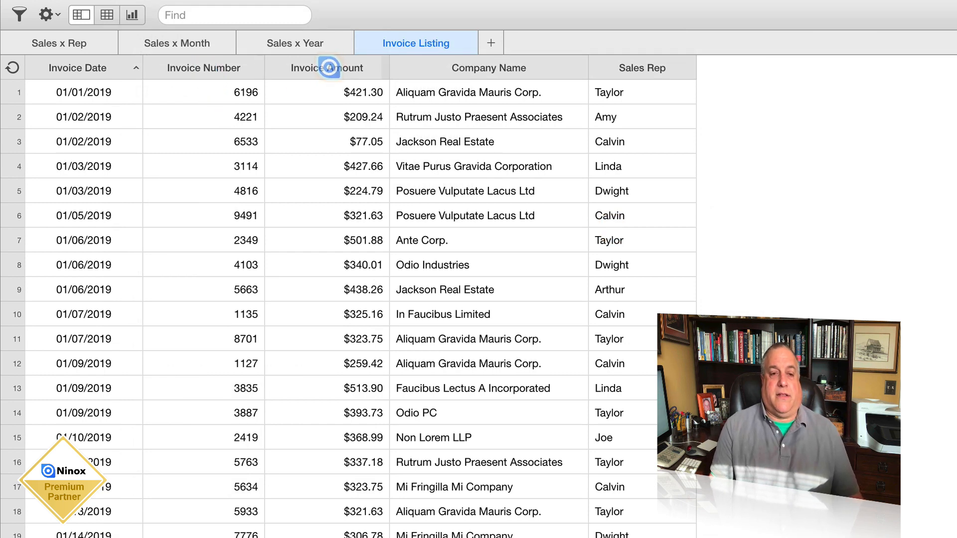
- Show the Sales Month column directly after Invoice Date in the Invoice Listing view and adjust its width to fit
left_click(80, 68)
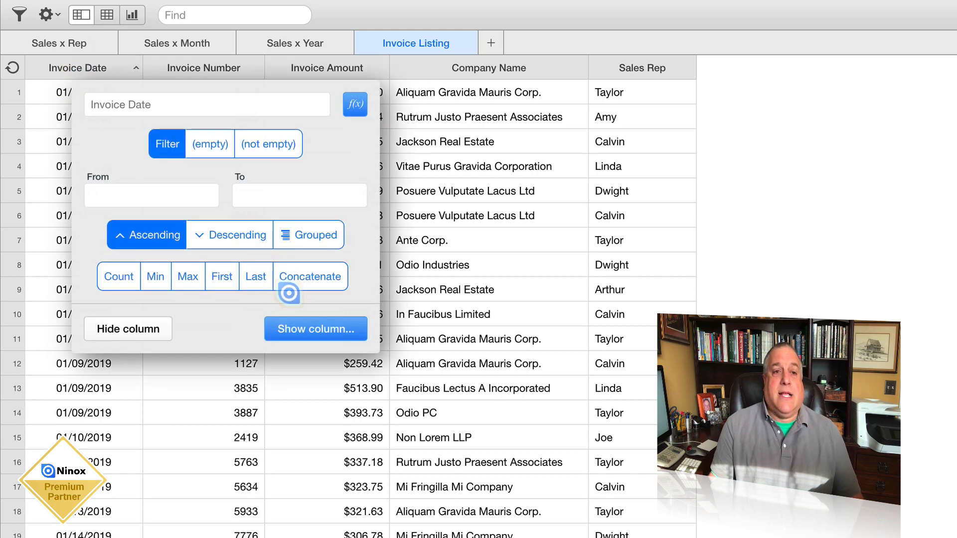
left_click(292, 327)
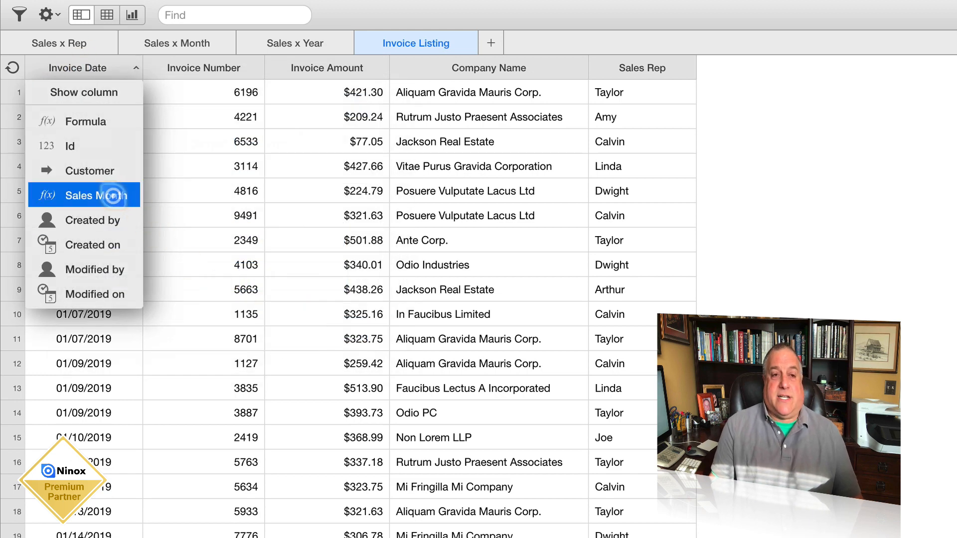
left_click(113, 194)
left_click_drag(219, 69, 224, 69)
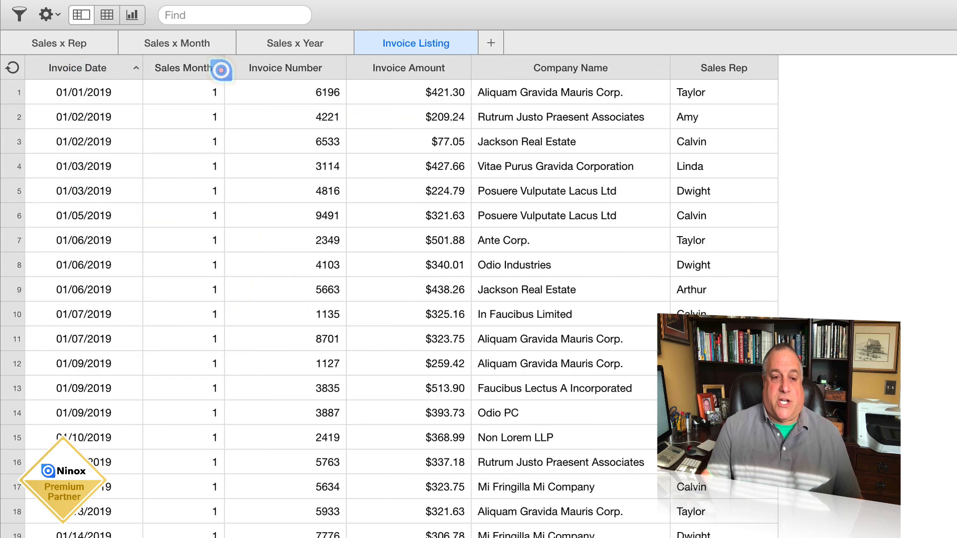
- Check the Sales Month values through the whole Invoice Listing and move the Sales Rep column directly after Invoice Date
scroll(179, 306, "down", 20)
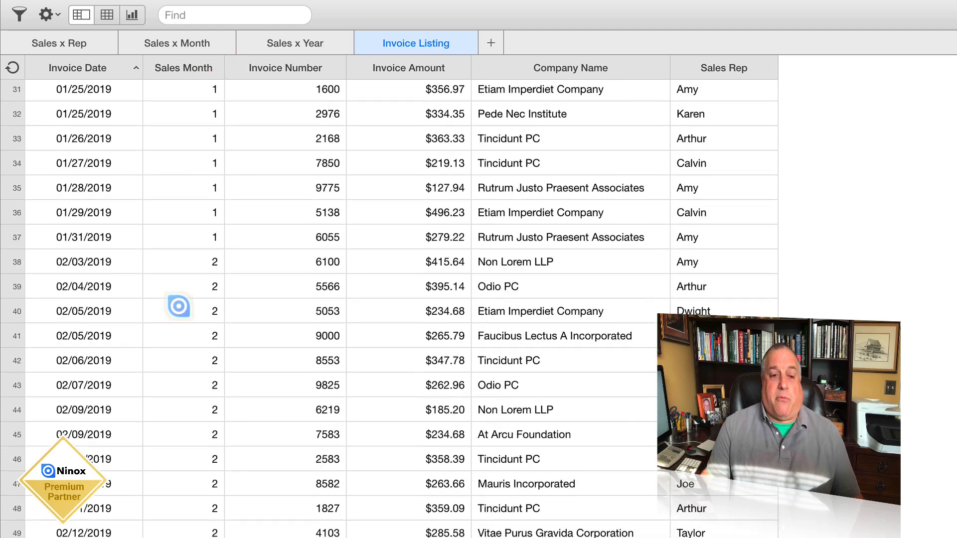
scroll(178, 306, "down", 20)
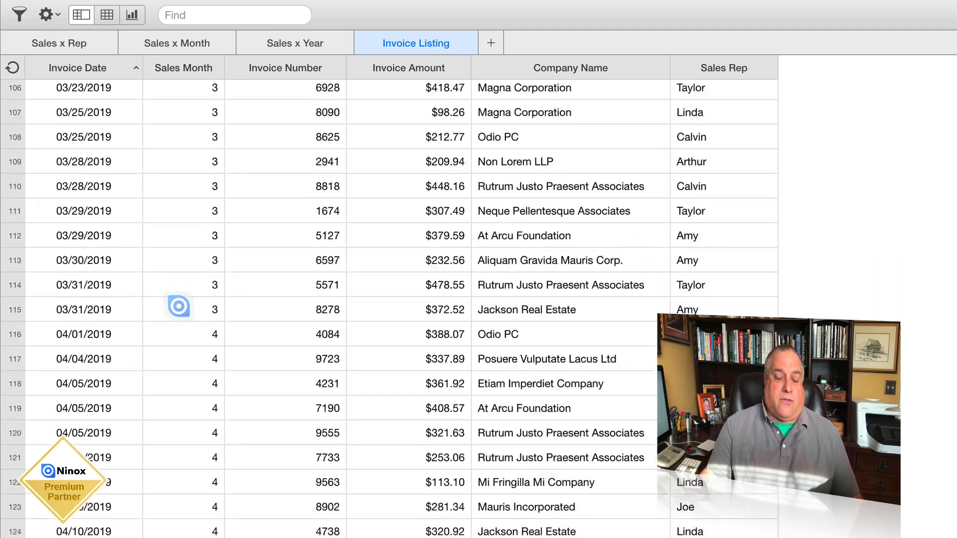
scroll(178, 306, "down", 20)
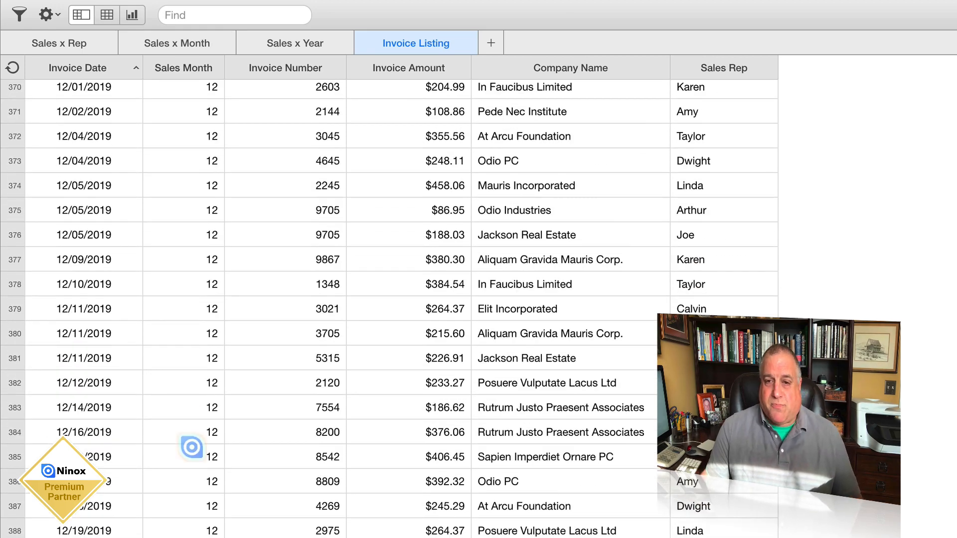
scroll(192, 447, "up", 20)
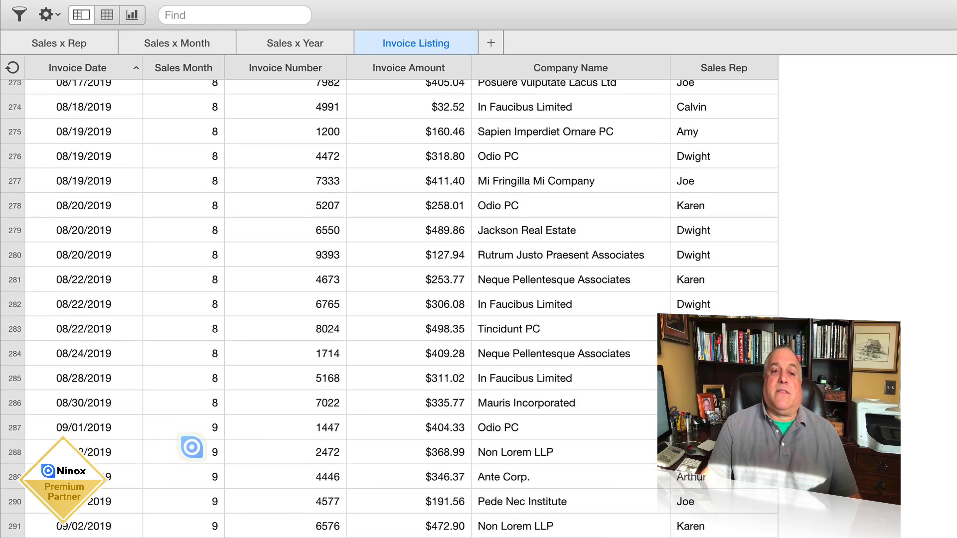
scroll(192, 447, "up", 20)
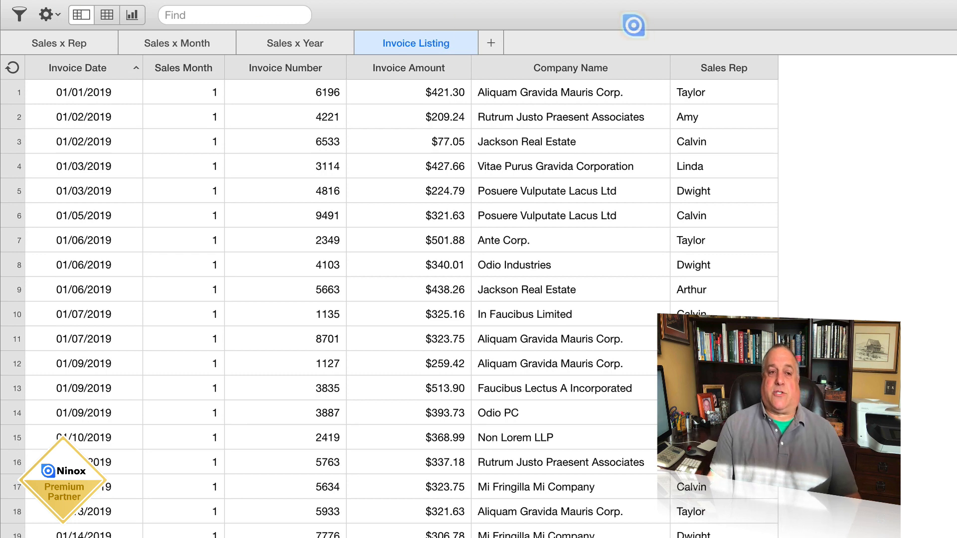
left_click_drag(696, 69, 145, 82)
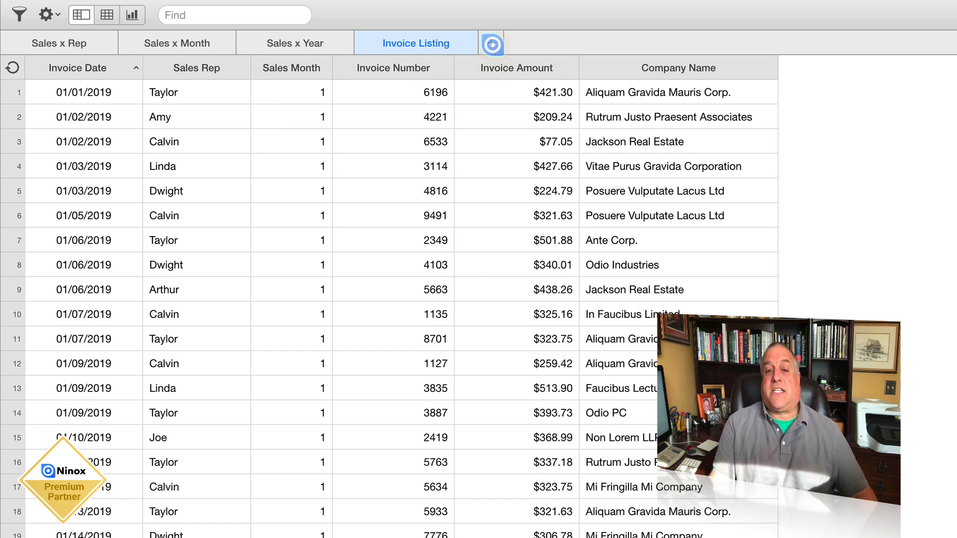
- Create a new Pivot view of the Invoices table named Monthly Sales Summary x Sales Rep
left_click(493, 44)
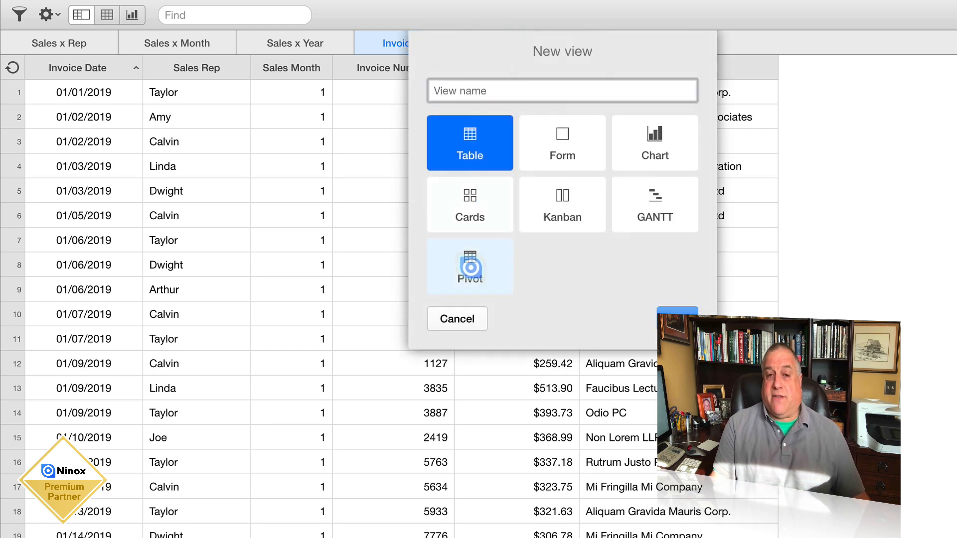
left_click(491, 268)
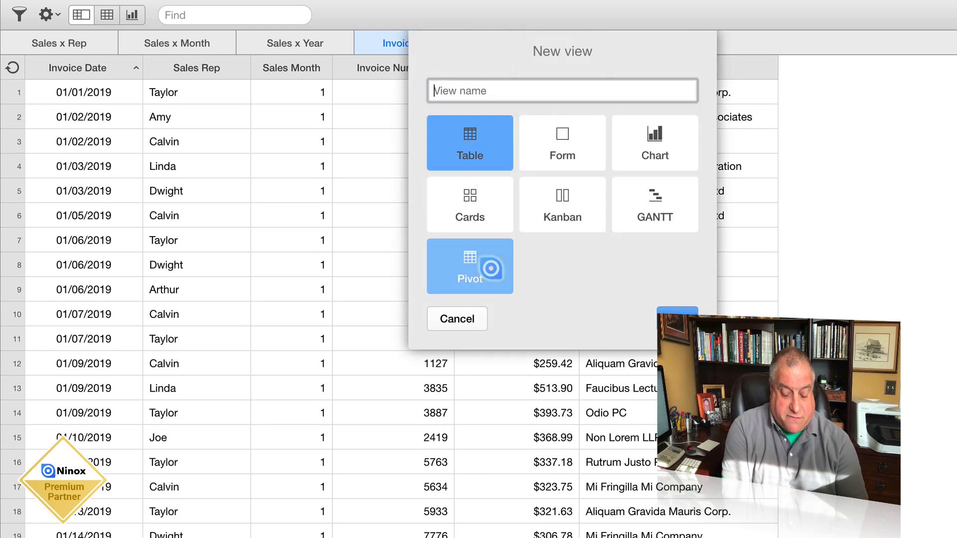
left_click(446, 88)
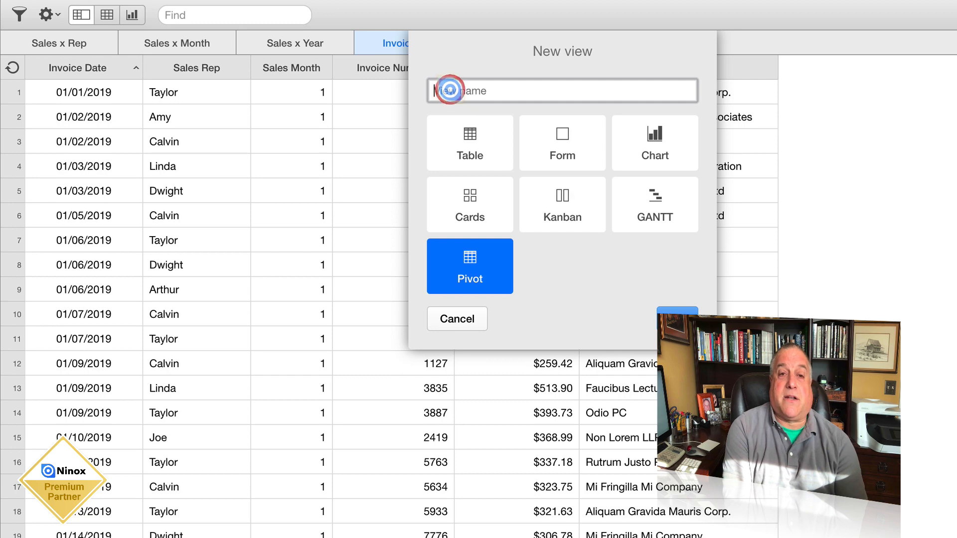
type("Monthly Sales Summ")
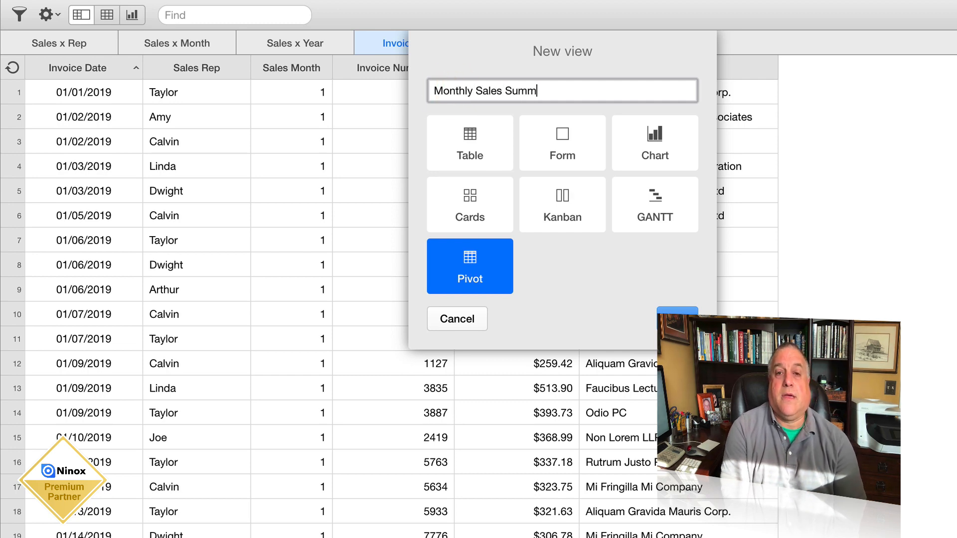
type("ary x Sales ")
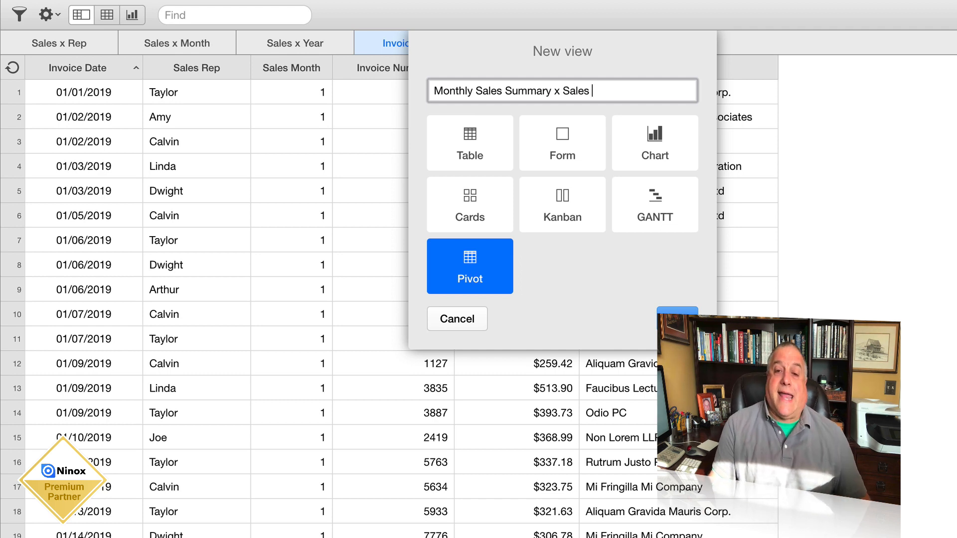
type("Rep")
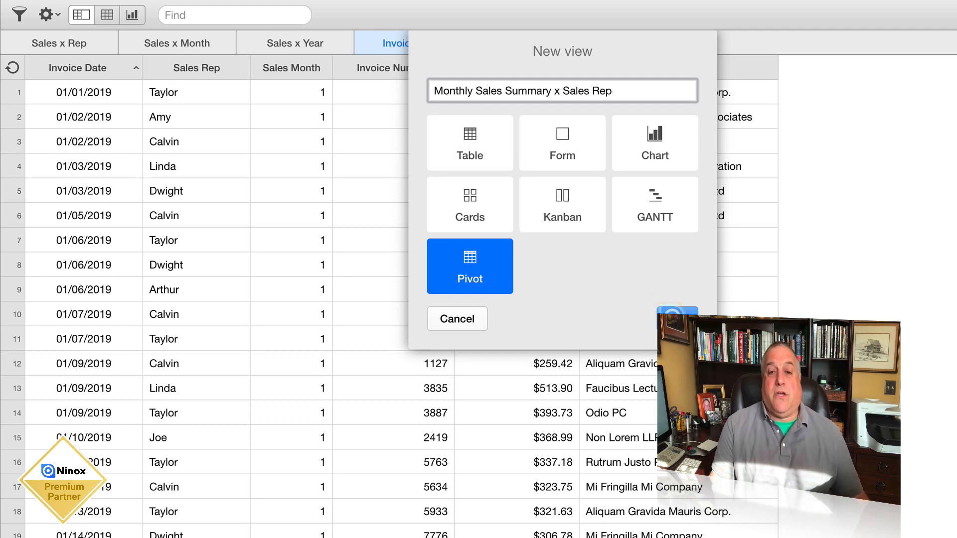
left_click(671, 314)
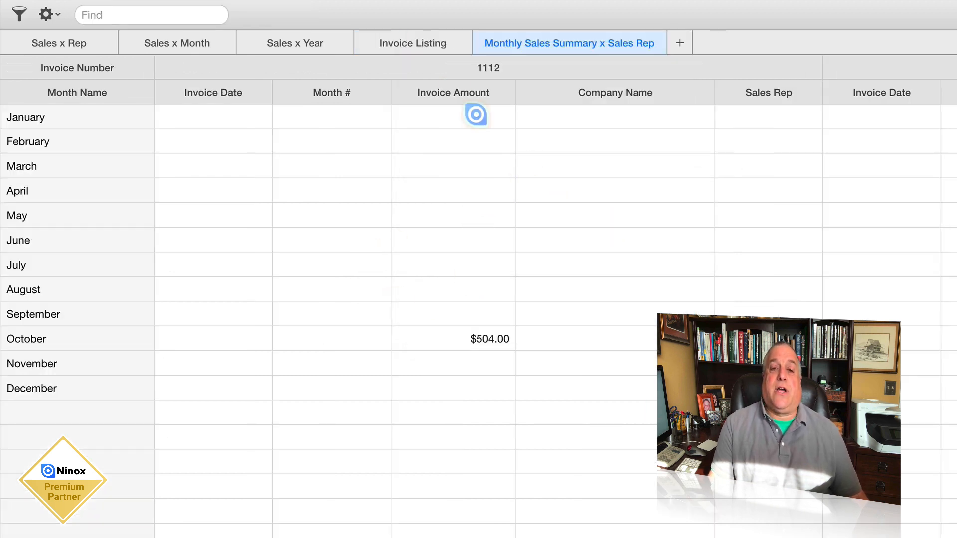
- Edit the pivot view's columns and hide Month Name, Invoice Number and Invoice Date
right_click(506, 43)
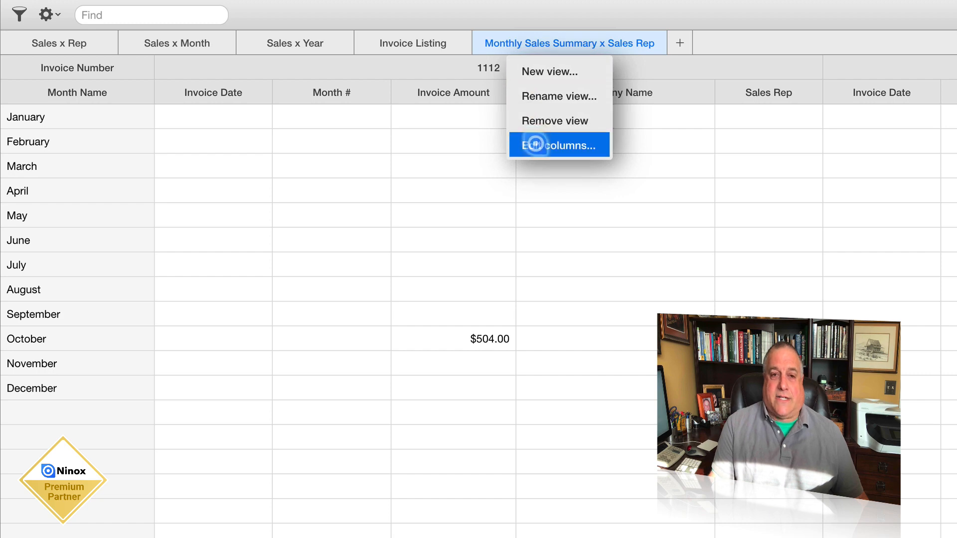
left_click(535, 145)
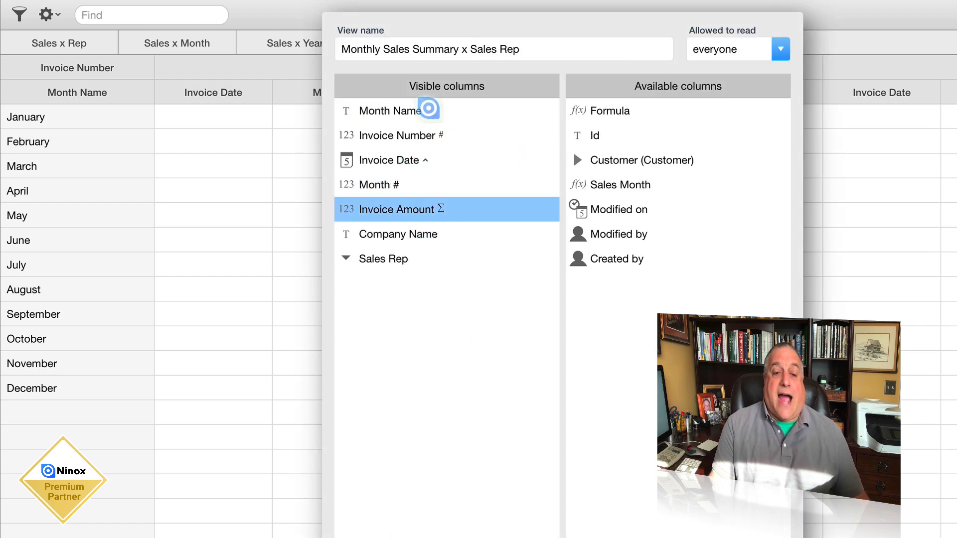
left_click(429, 108)
left_click(402, 109)
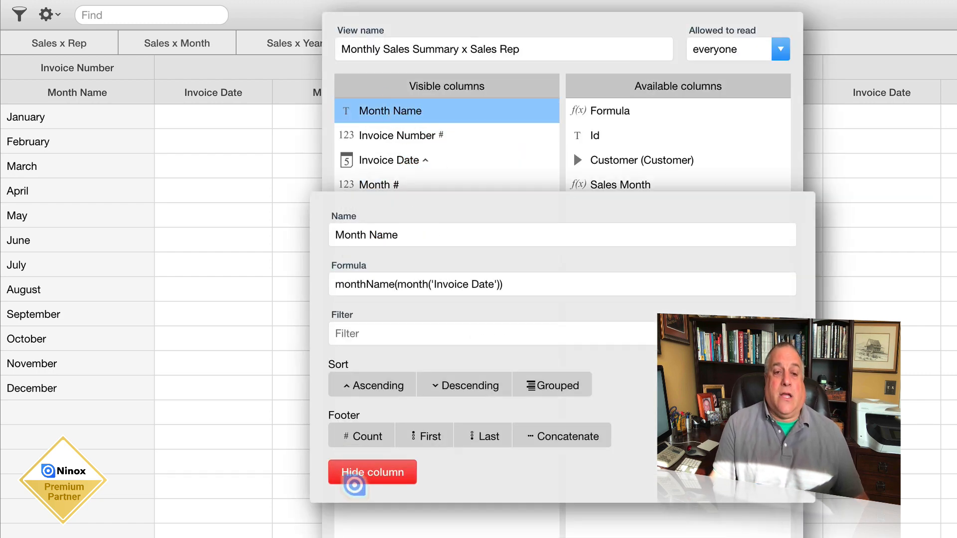
left_click(357, 479)
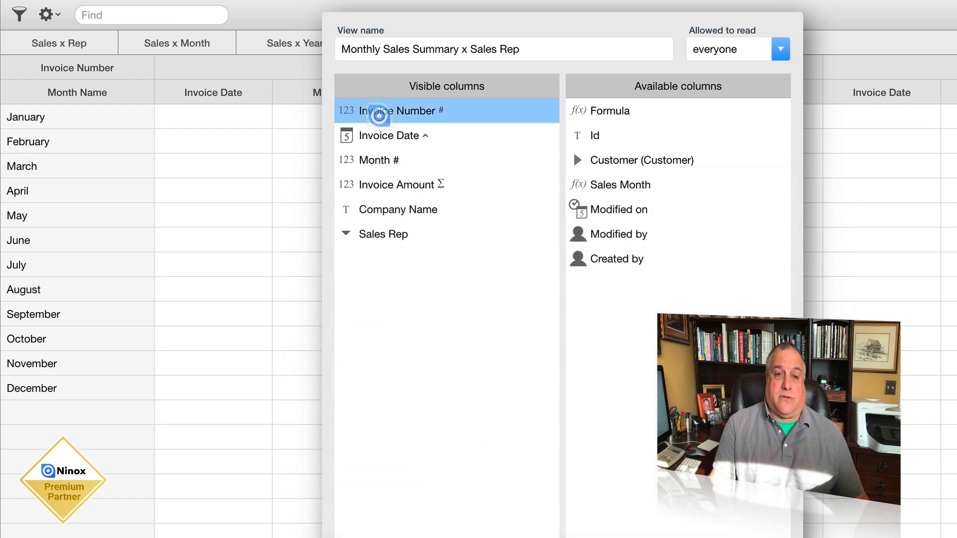
left_click(379, 115)
left_click(369, 486)
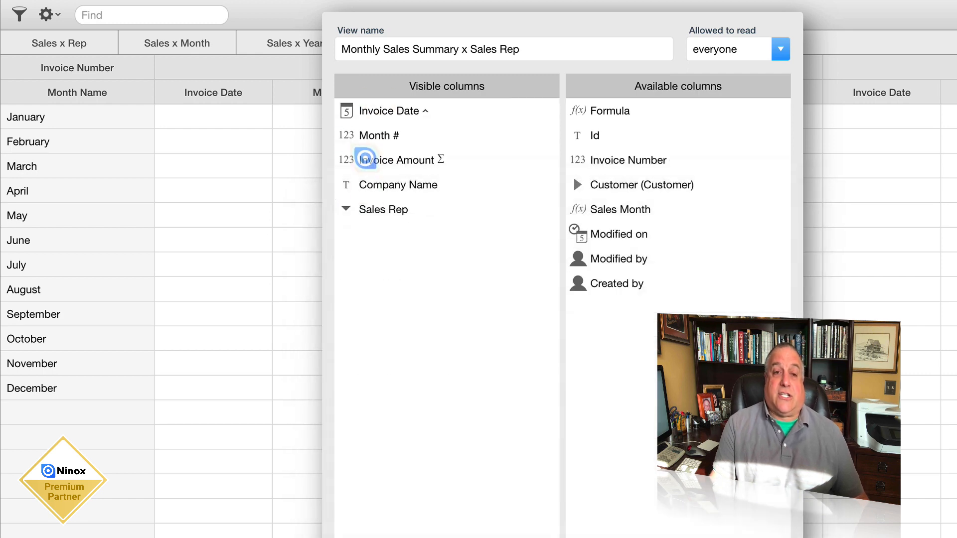
left_click(367, 108)
left_click(364, 111)
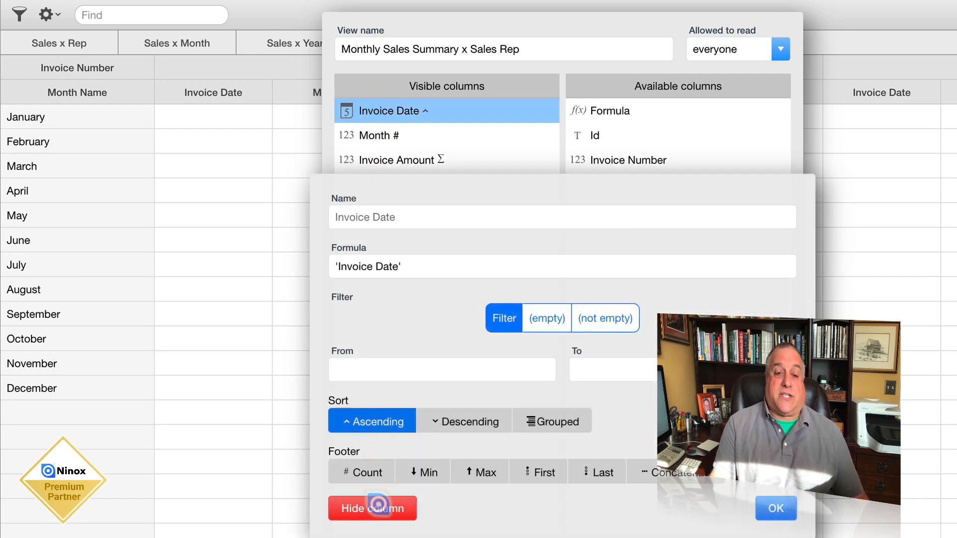
left_click(378, 505)
- Hide the remaining Month #, Invoice Amount, Company Name and Sales Rep columns to empty the pivot view's visible columns
left_click(374, 109)
left_click(369, 109)
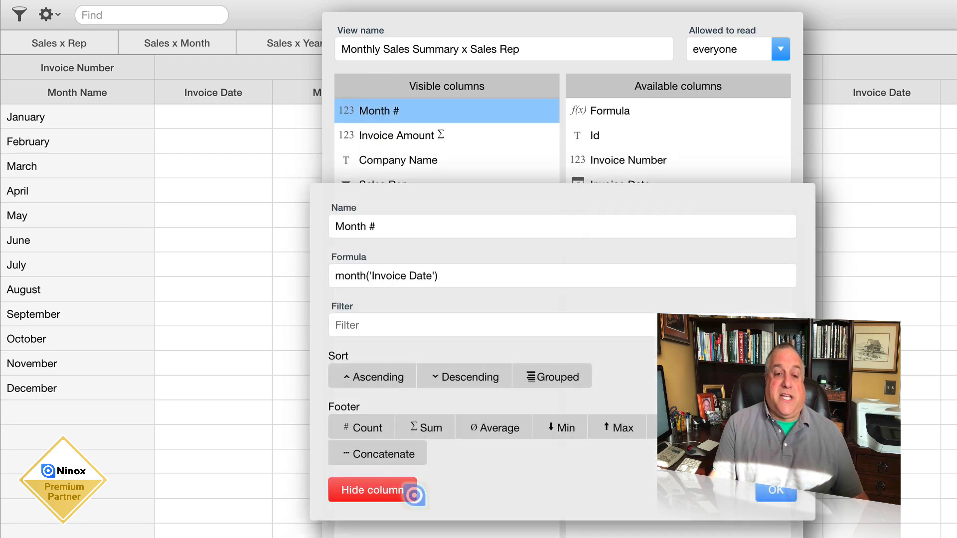
left_click(414, 495)
left_click(382, 111)
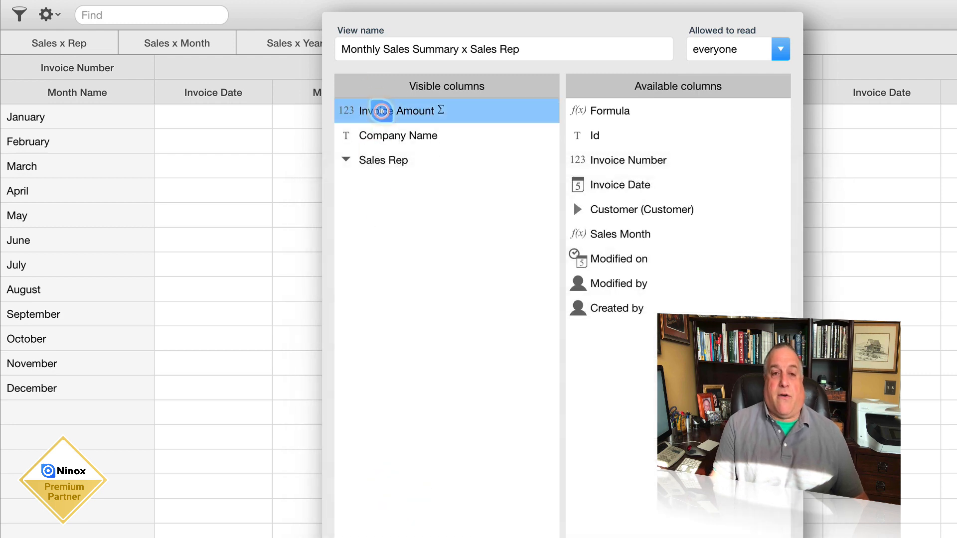
left_click(381, 110)
left_click(373, 489)
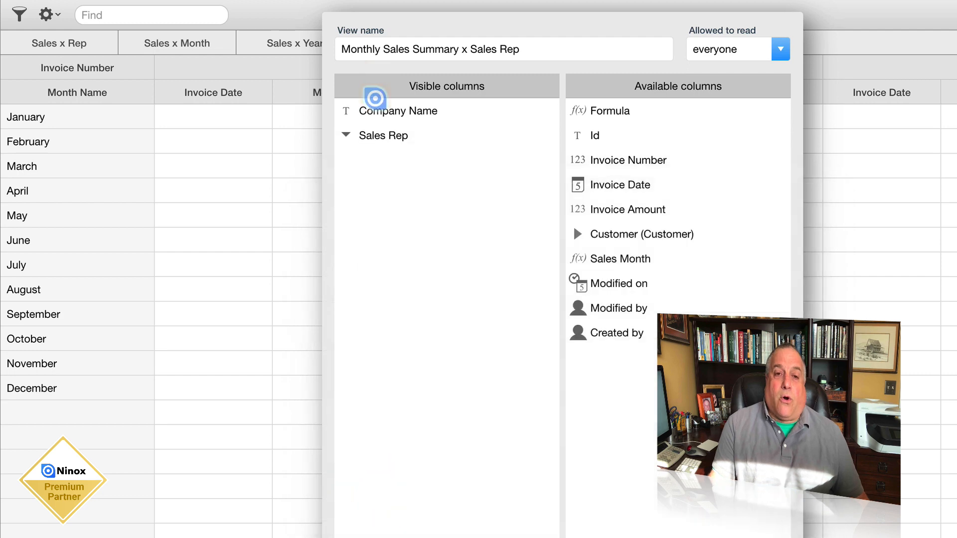
left_click(372, 109)
left_click(367, 109)
left_click(379, 472)
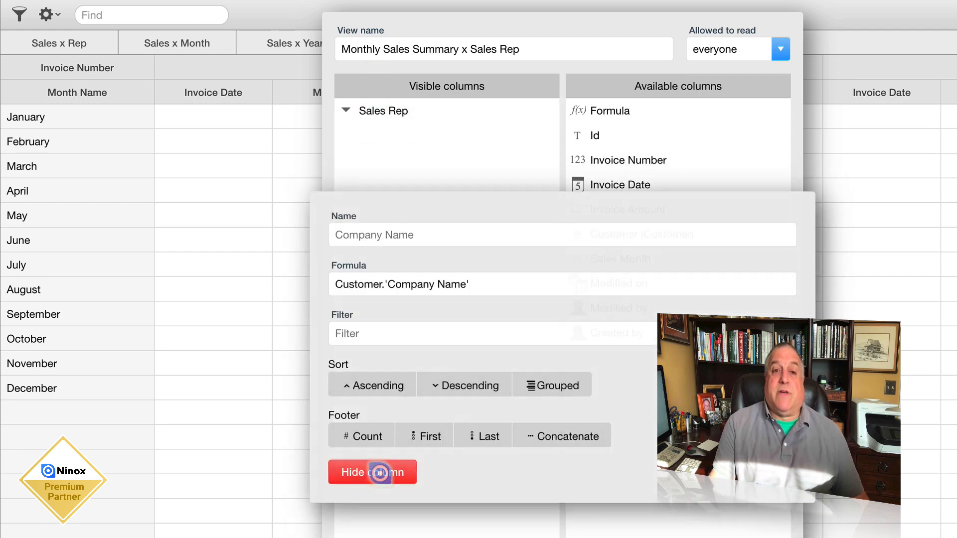
left_click(385, 112)
left_click(384, 112)
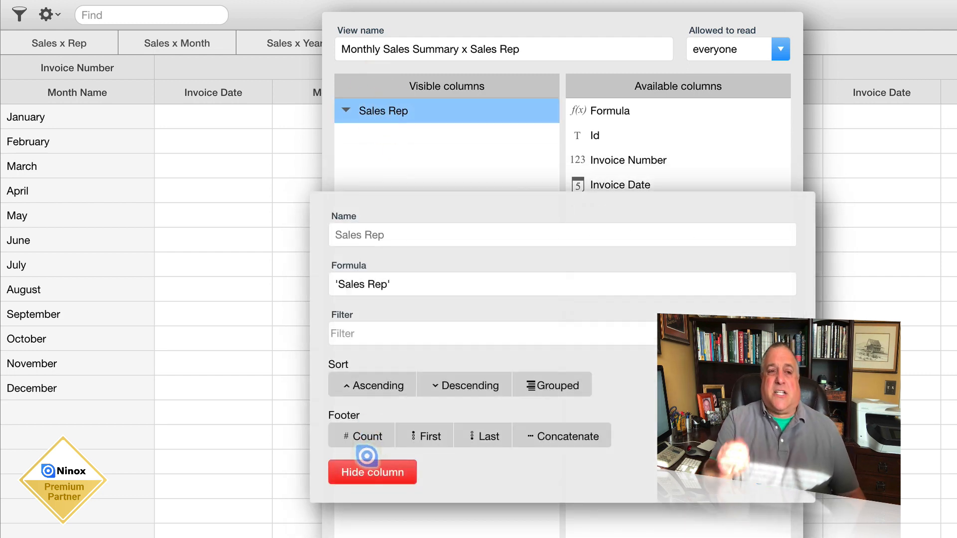
left_click(365, 469)
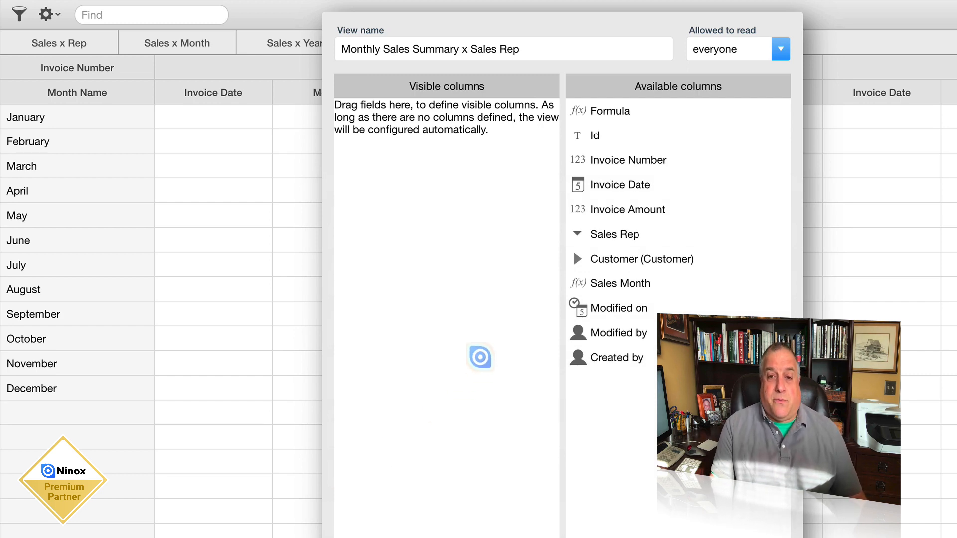
- Add Sales Rep, Sales Month and Invoice Amount, in that order, to the pivot view's visible columns
left_click(574, 225)
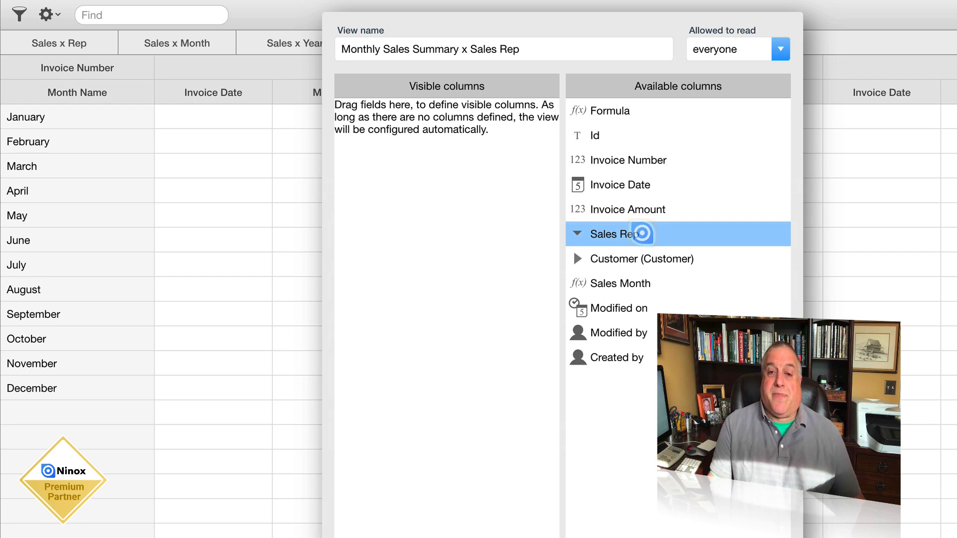
left_click_drag(644, 239, 455, 154)
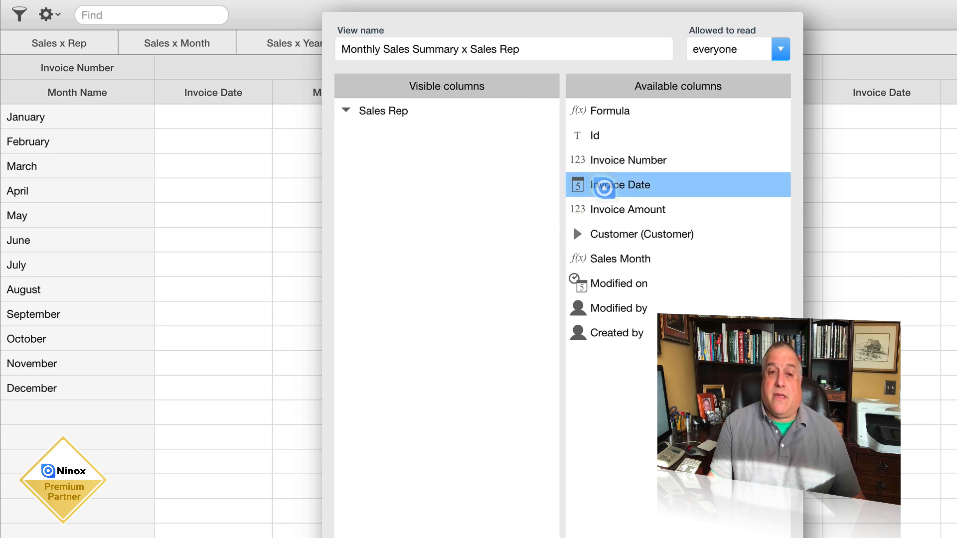
left_click_drag(595, 258, 425, 202)
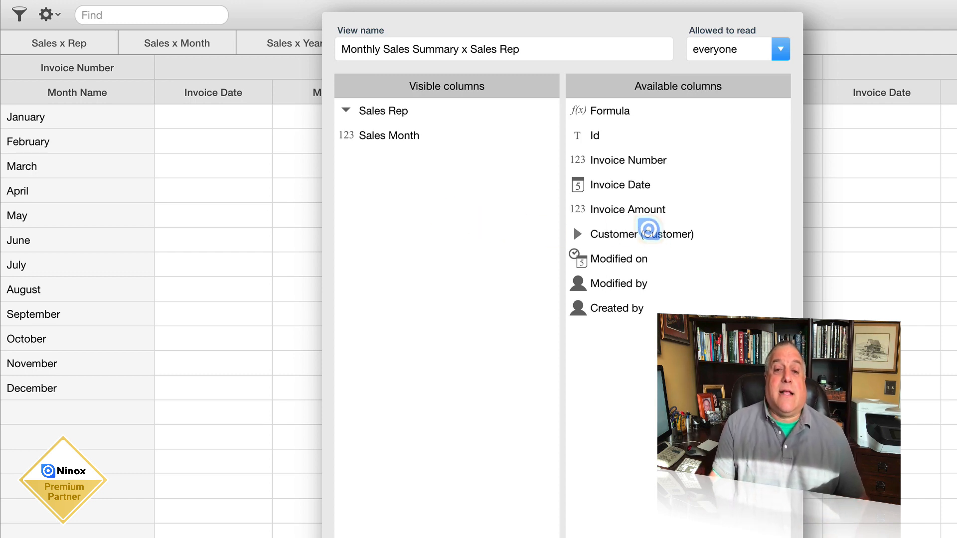
left_click(623, 211)
left_click_drag(625, 211, 426, 203)
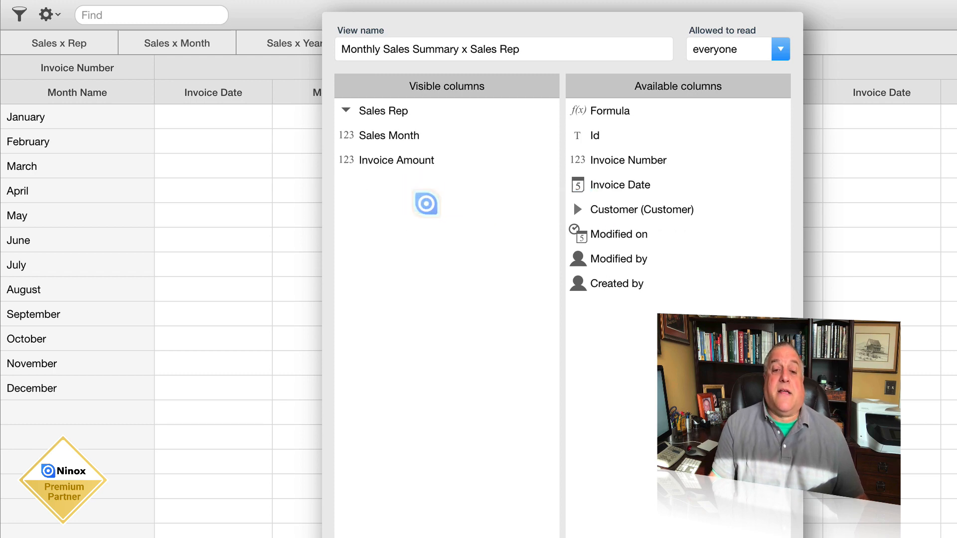
- Set the Invoice Amount column's footer to Sum and save the pivot view's column setup
left_click(384, 160)
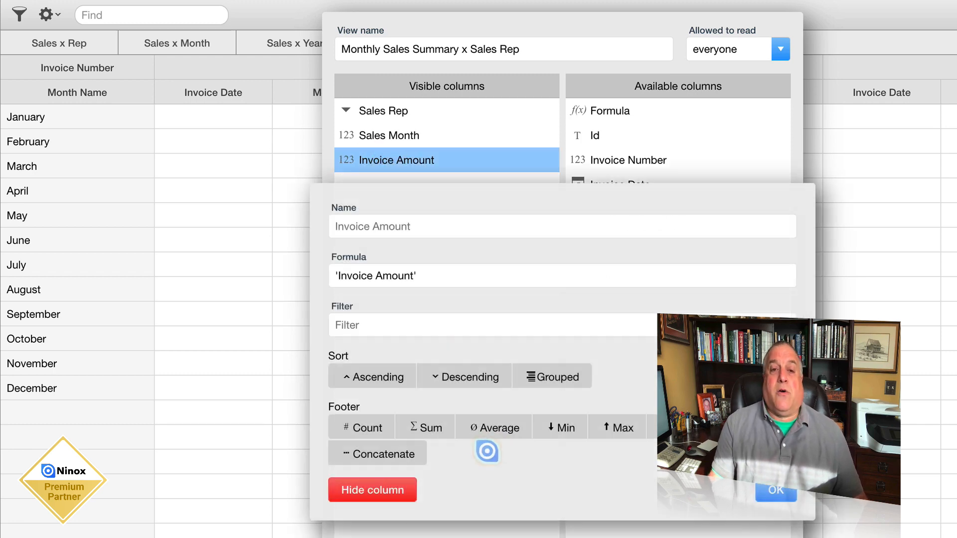
left_click(424, 427)
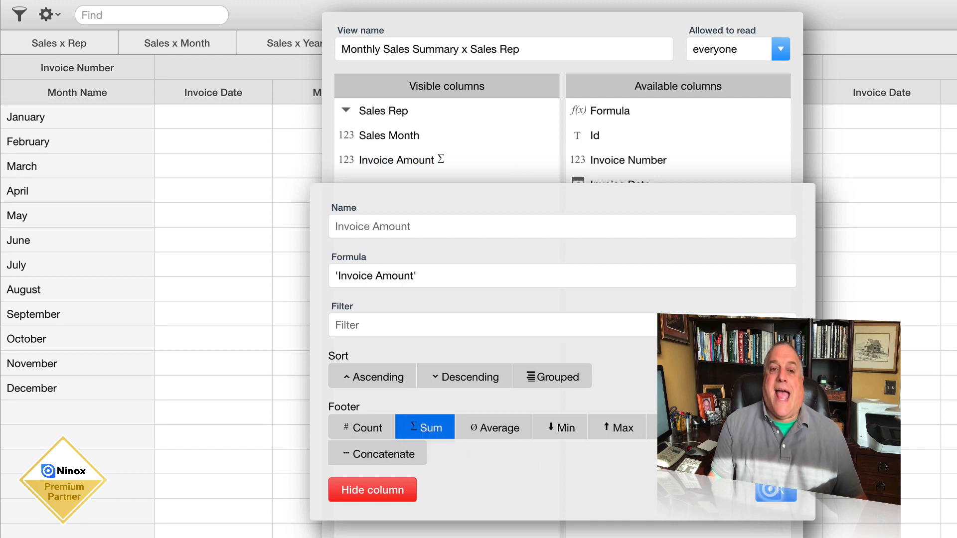
left_click(772, 491)
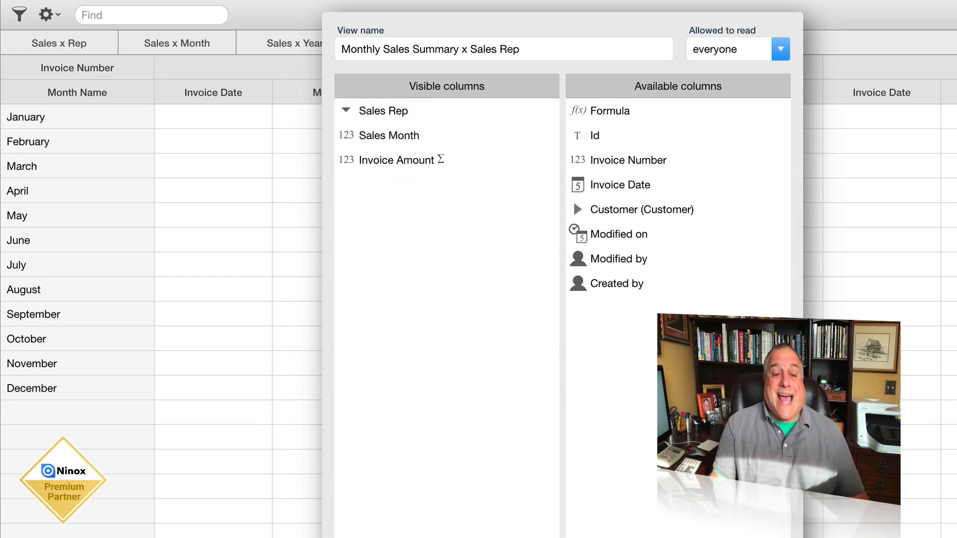
key("Return")
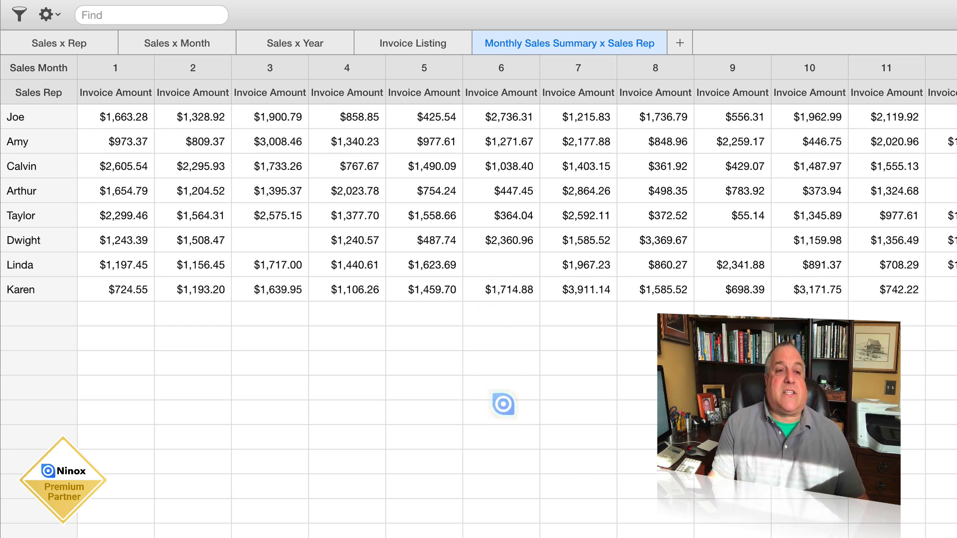
- Review the grouped totals in the Sales x Rep and Sales x Month views for comparison with the pivot view
left_click(81, 44)
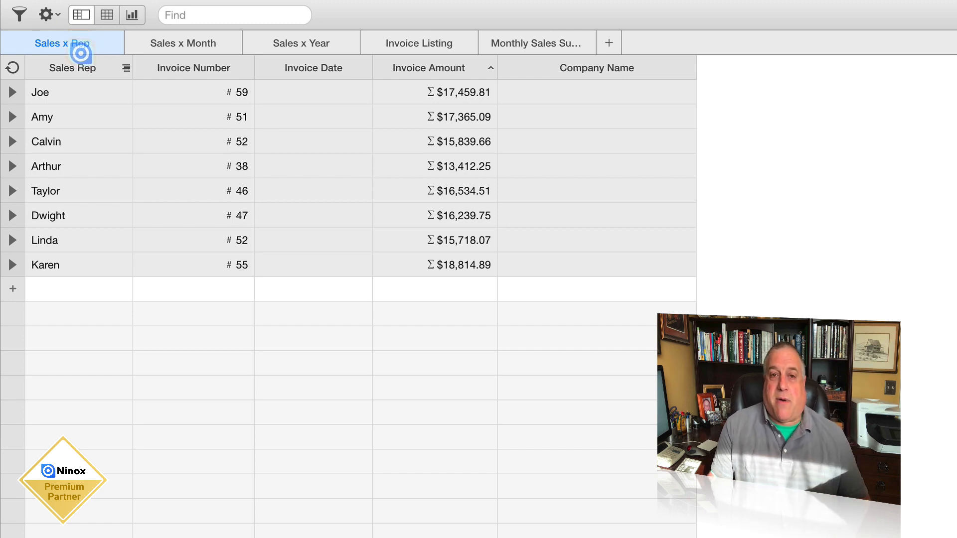
left_click(163, 38)
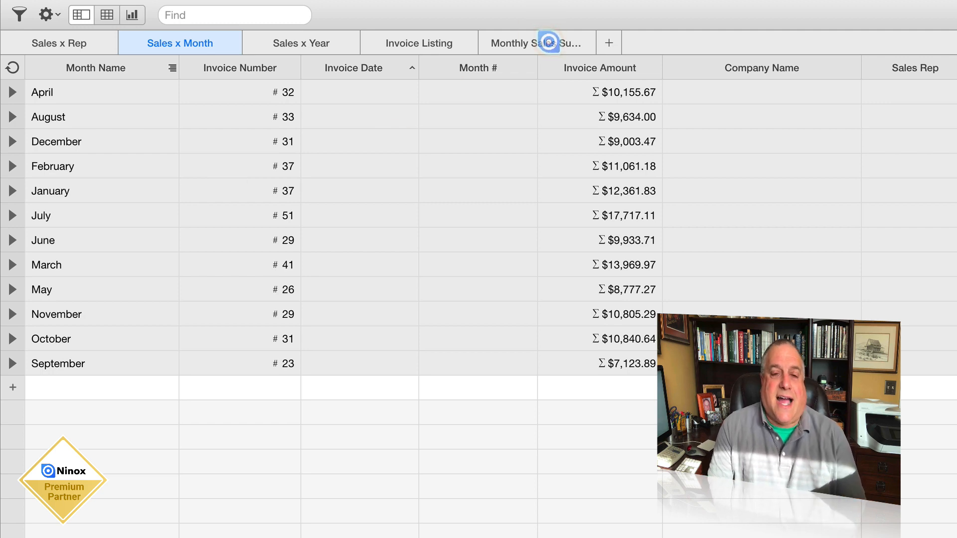
- Examine the roles of Sales Rep, Sales Month and Invoice Amount in the Monthly Sales Summary x Sales Rep view's column setup
left_click(549, 41)
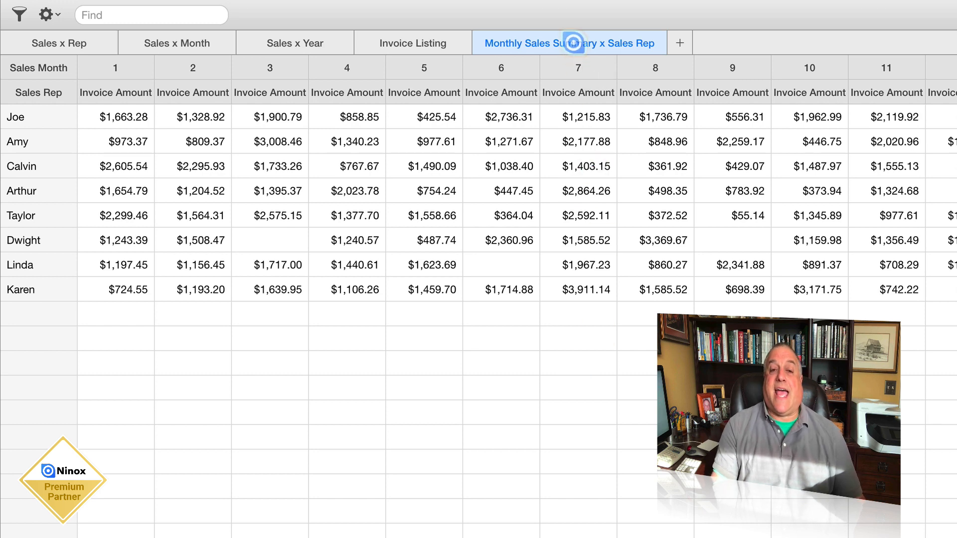
right_click(573, 42)
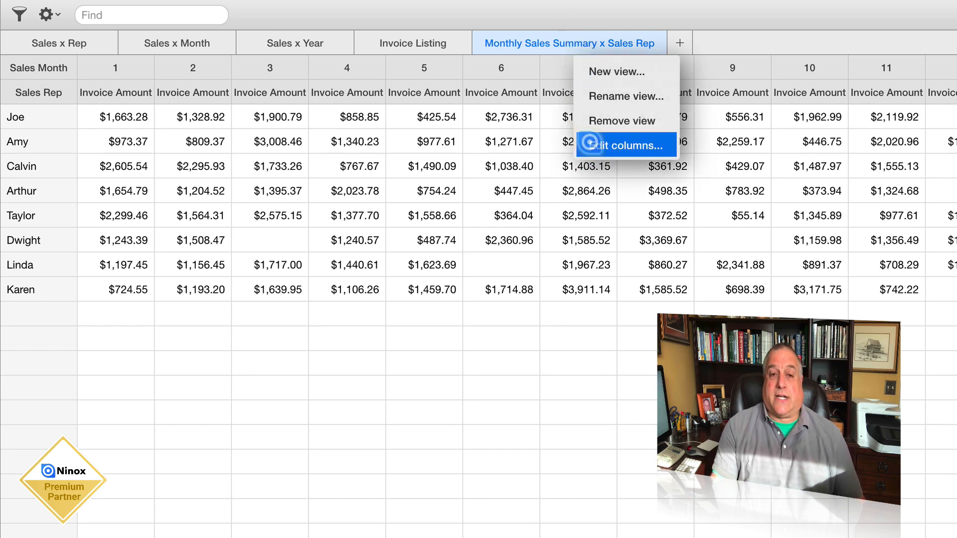
left_click(589, 144)
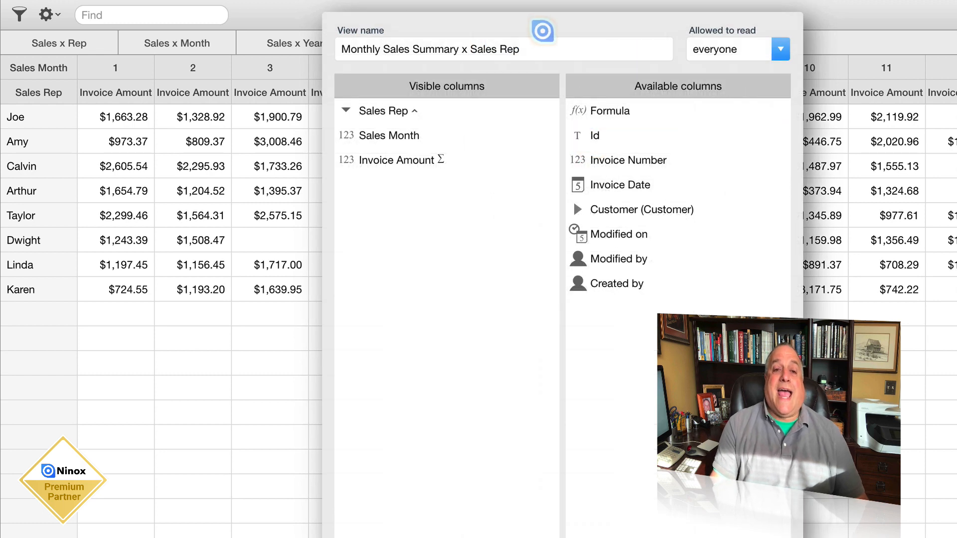
left_click(468, 132)
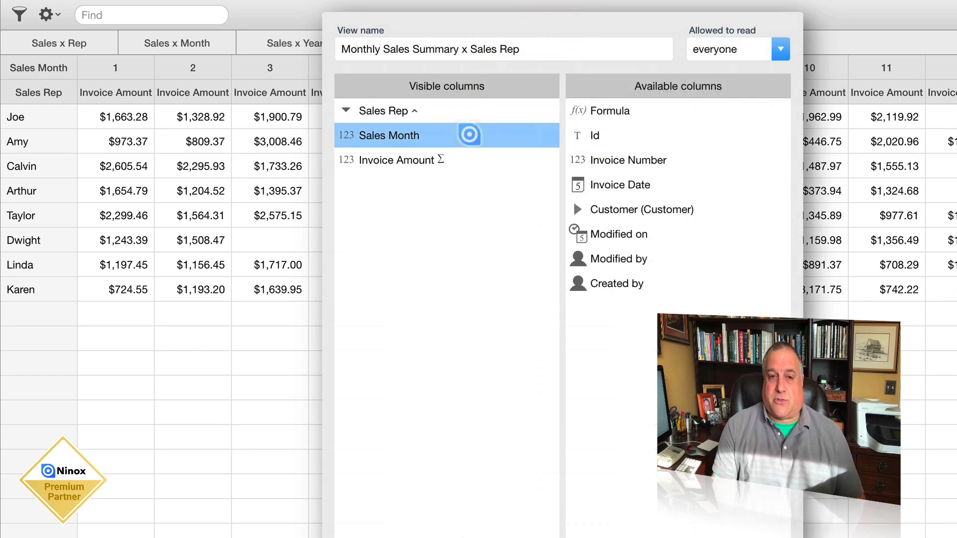
left_click(452, 109)
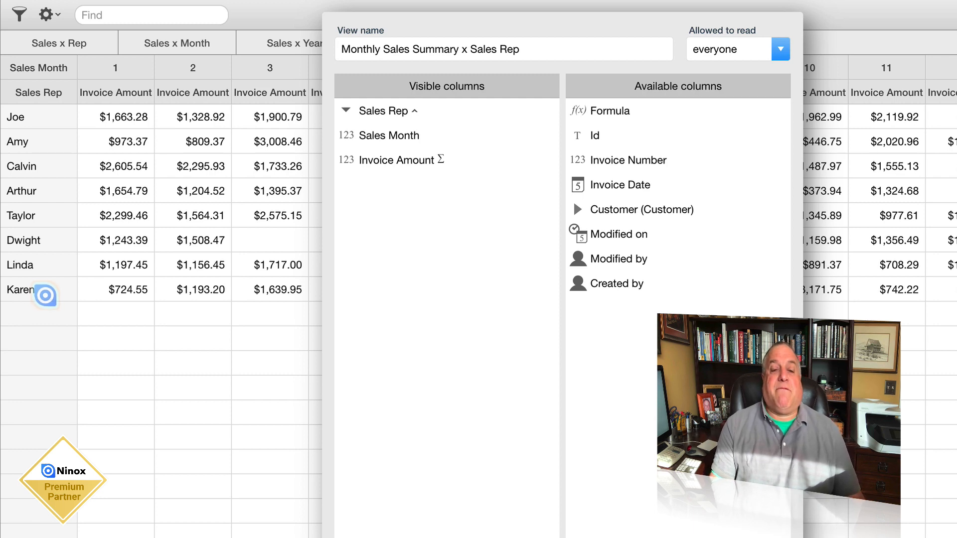
left_click(439, 134)
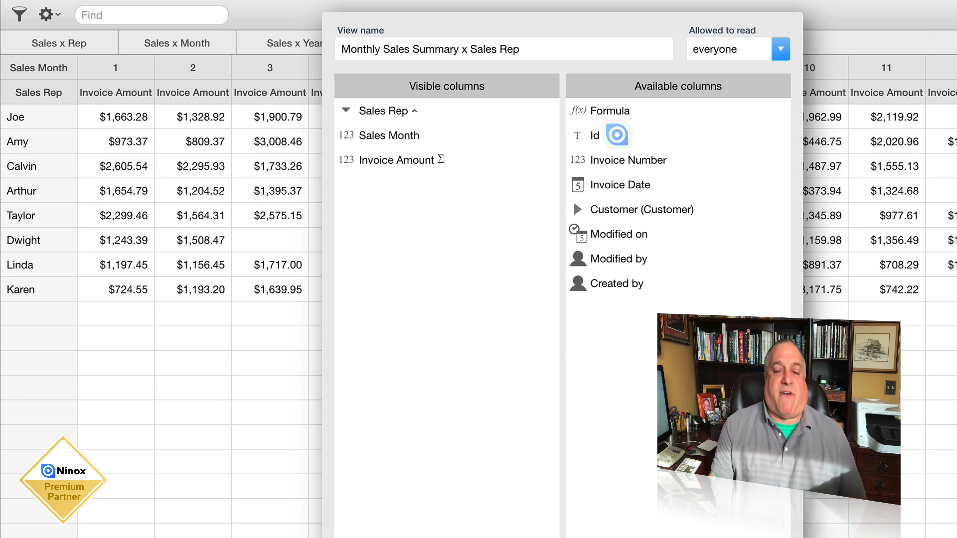
left_click(447, 156)
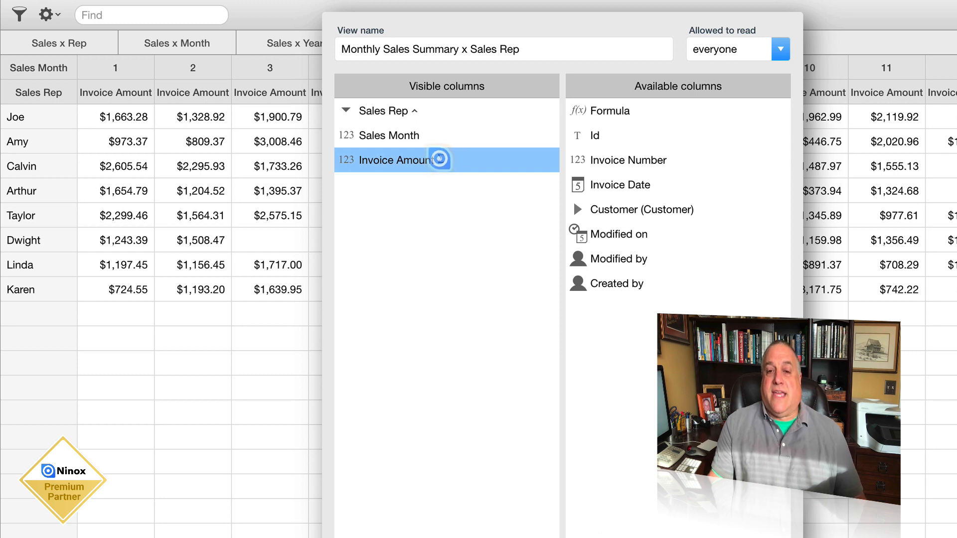
left_click(439, 160)
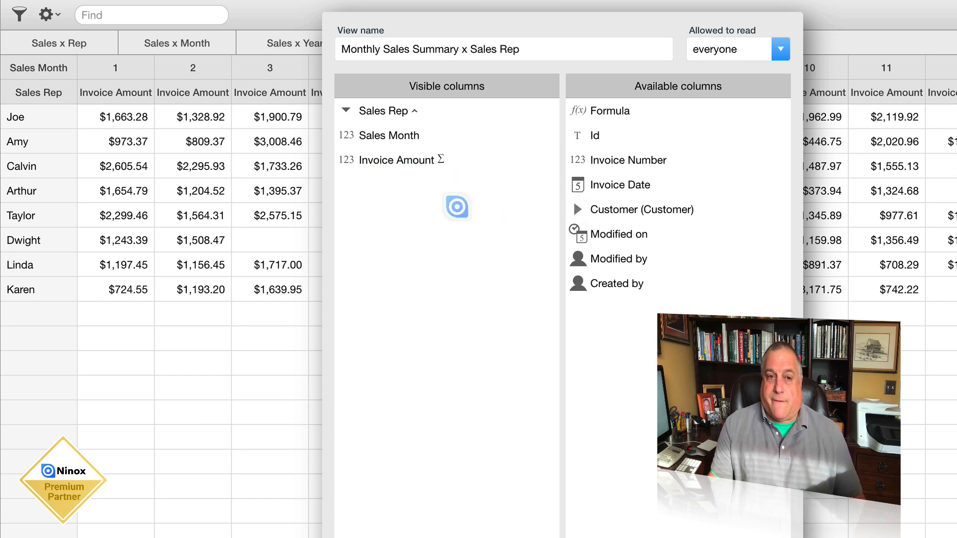
left_click(385, 109)
left_click(381, 132)
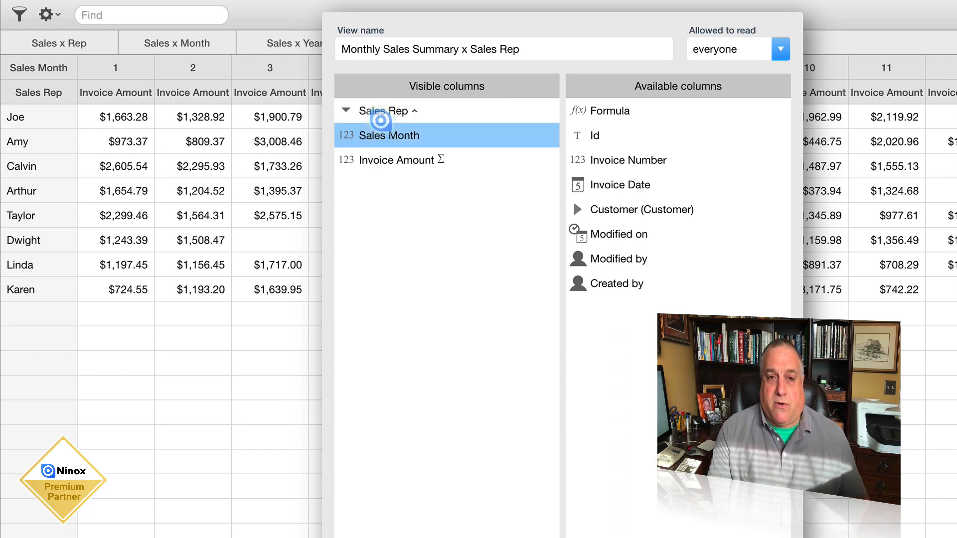
left_click(382, 110)
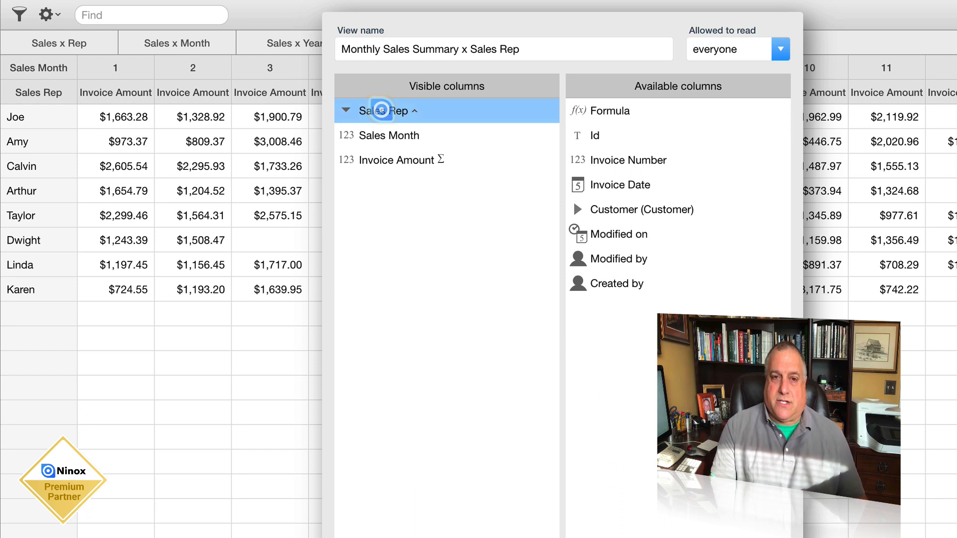
left_click(382, 135)
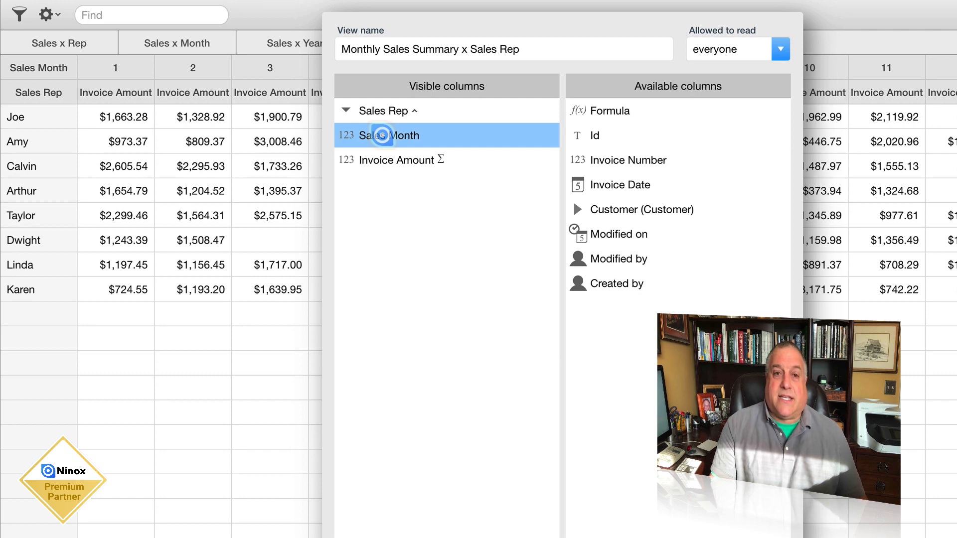
left_click(379, 110)
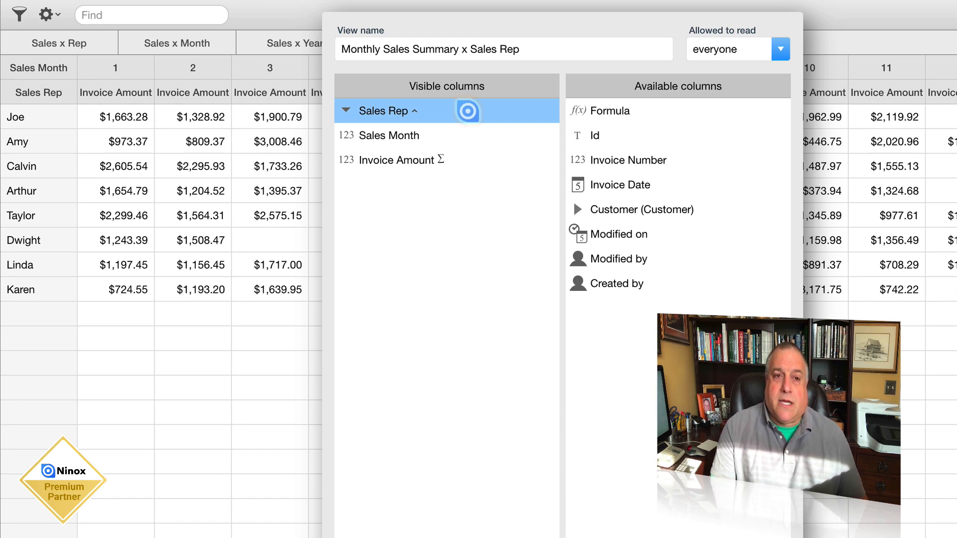
left_click(474, 133)
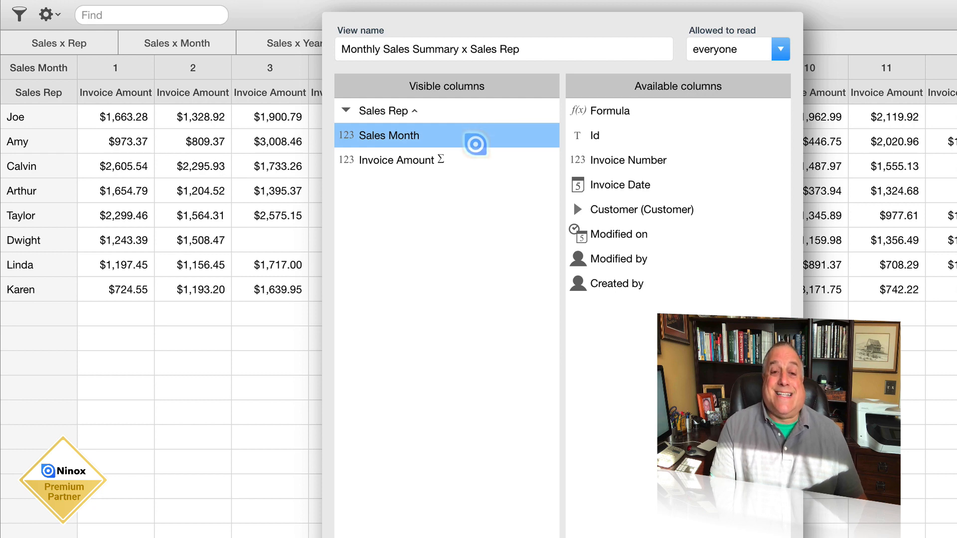
left_click(474, 159)
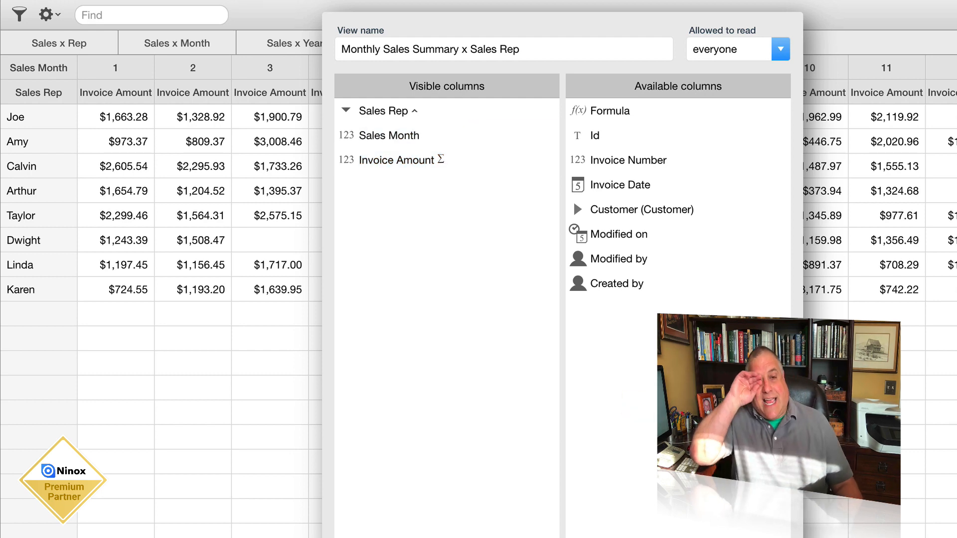
key("Escape")
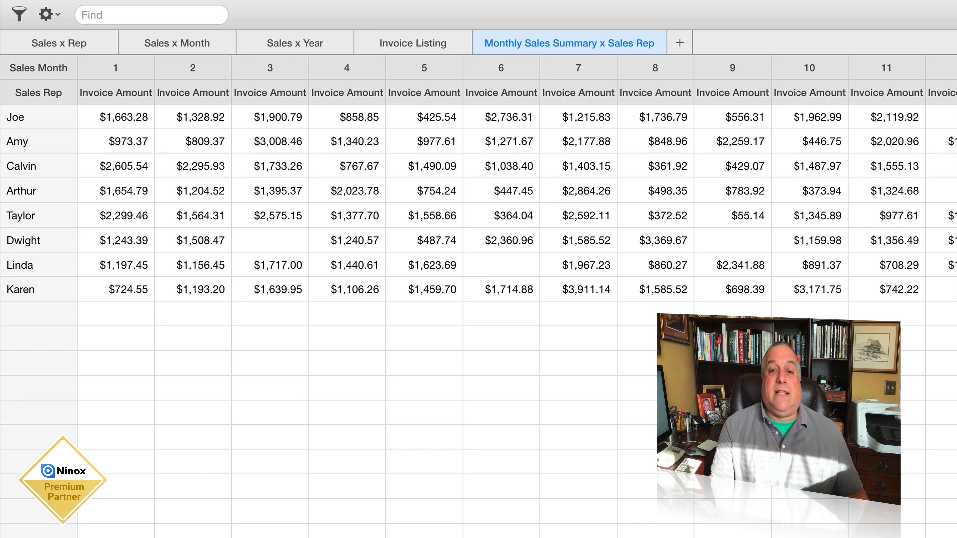
- Rename the Invoice Amount column in the Monthly Sales Summary x Sales Rep view as Total Sales and save the column setup
right_click(554, 38)
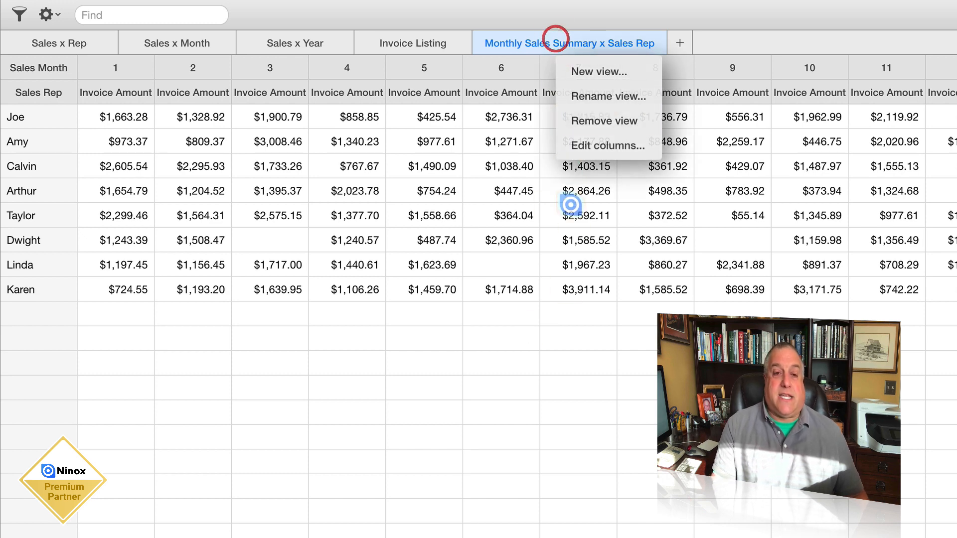
left_click(581, 150)
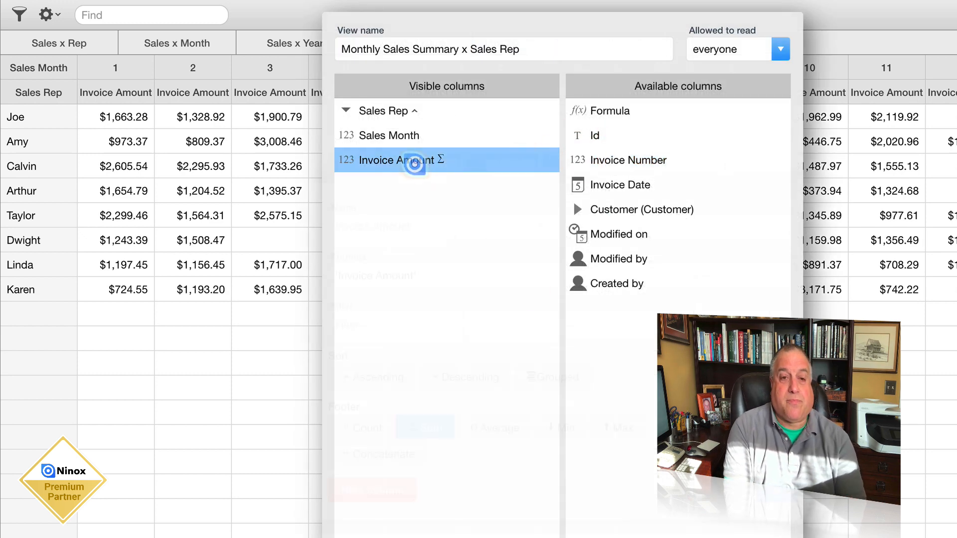
left_click(415, 165)
left_click(377, 224)
type("Total Sales")
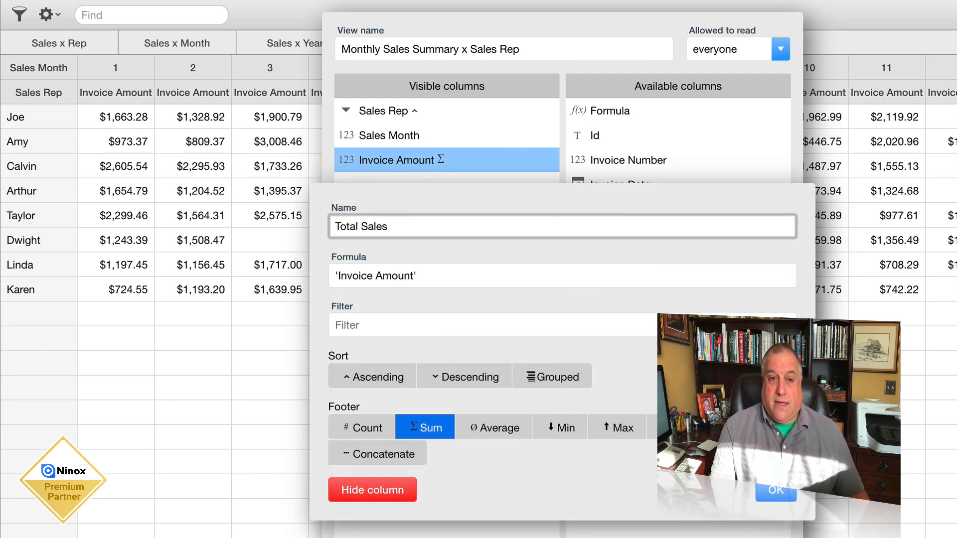
left_click(776, 491)
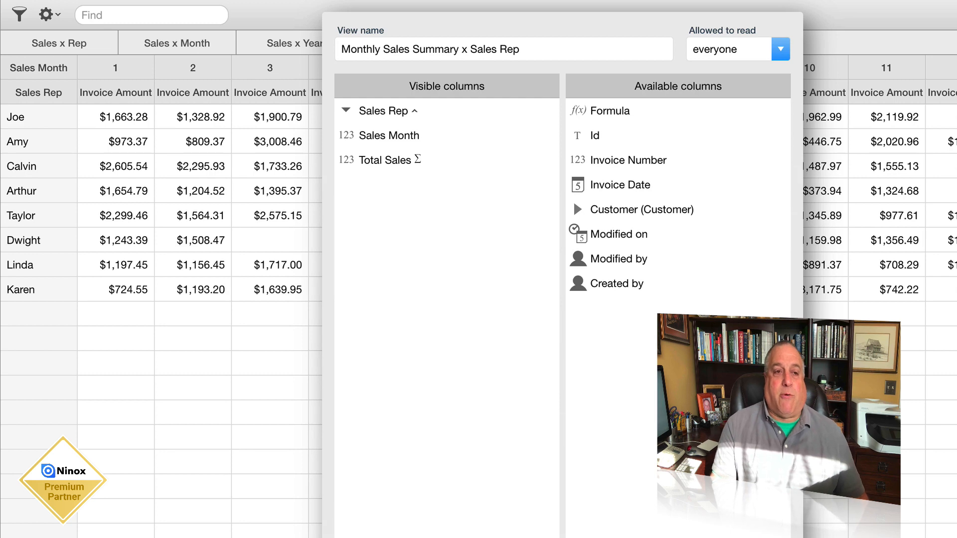
left_click(770, 530)
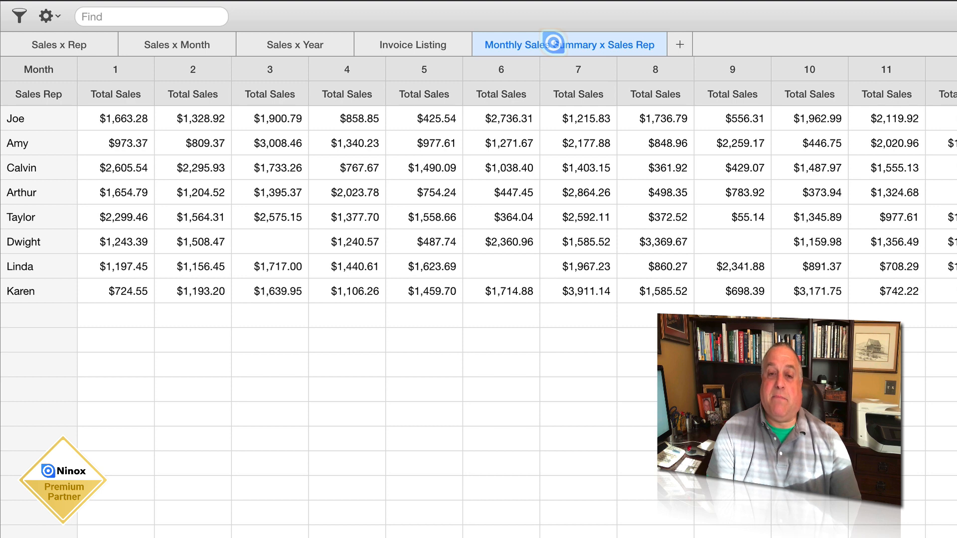
- Add Invoice Number below Total Sales in the pivot view's visible columns, set its footer to Count, and save the column setup
right_click(553, 43)
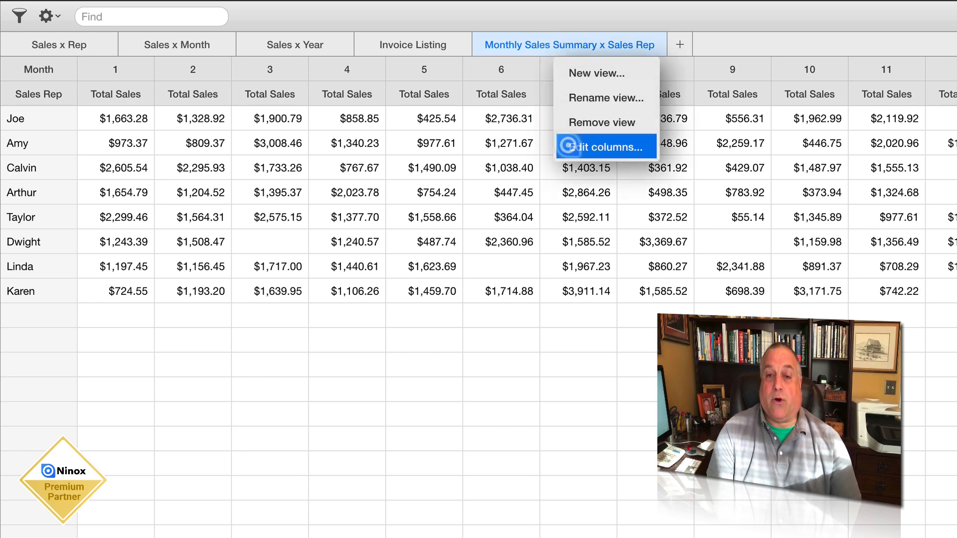
left_click(643, 145)
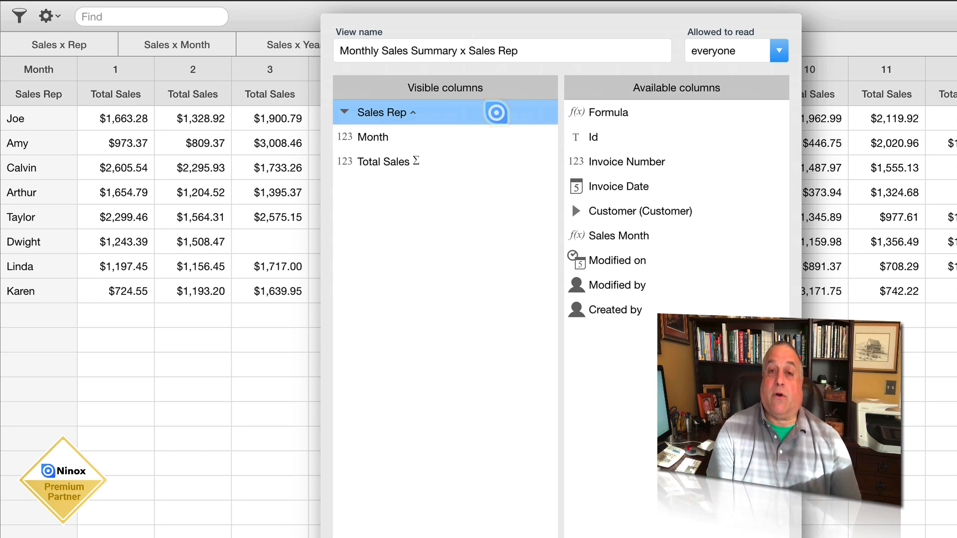
left_click(495, 135)
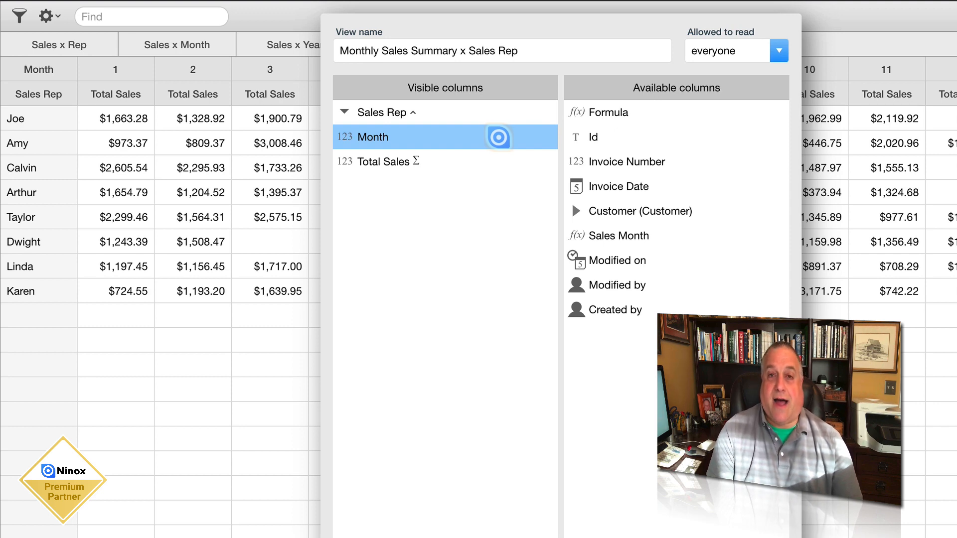
left_click(497, 157)
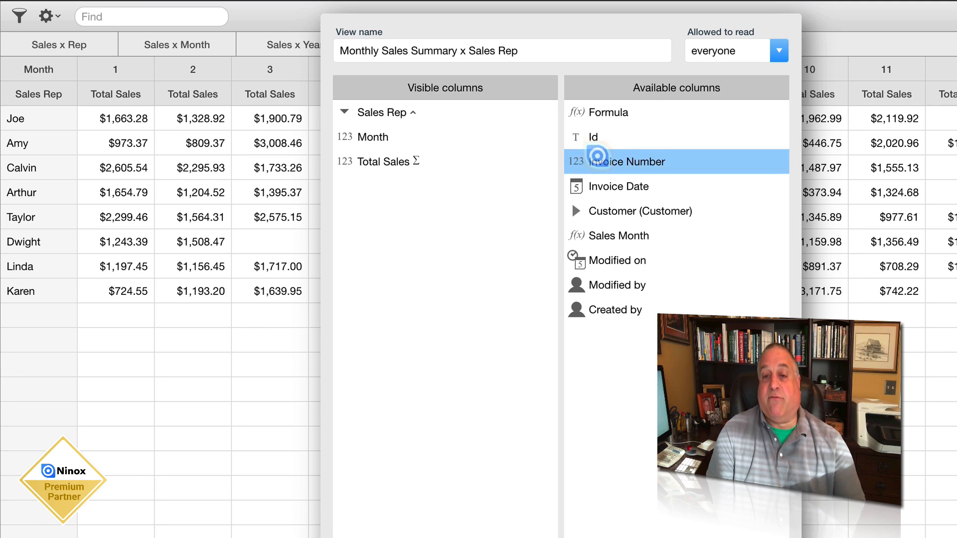
left_click_drag(593, 161, 390, 206)
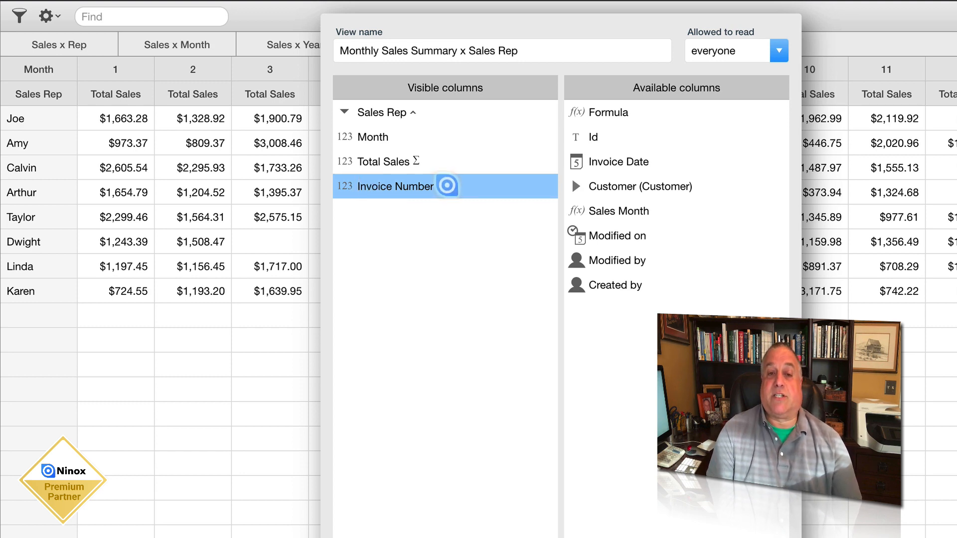
left_click(447, 185)
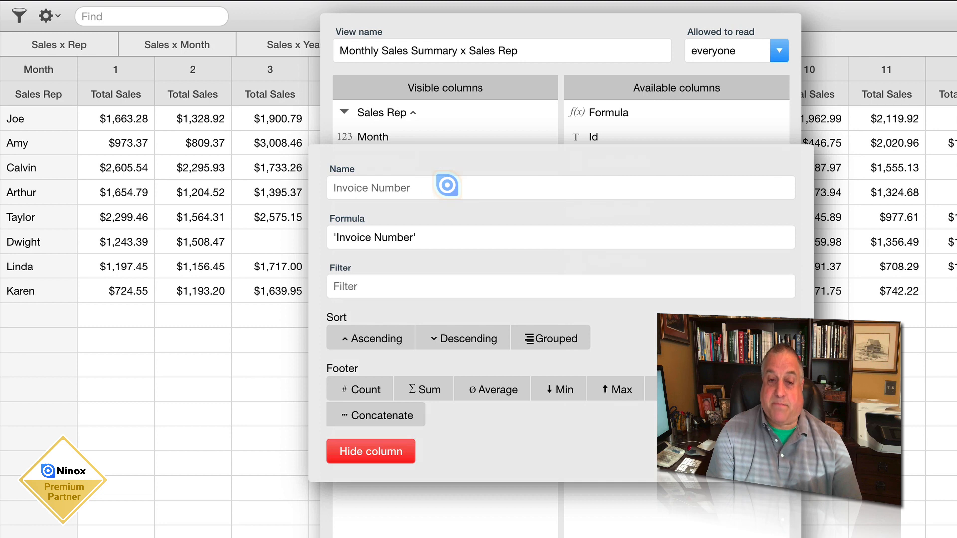
left_click(379, 387)
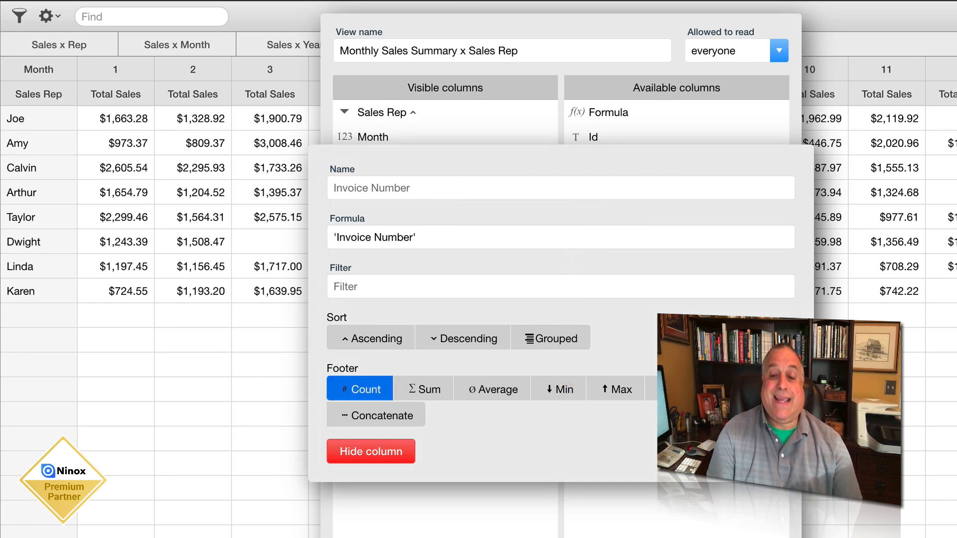
left_click(773, 451)
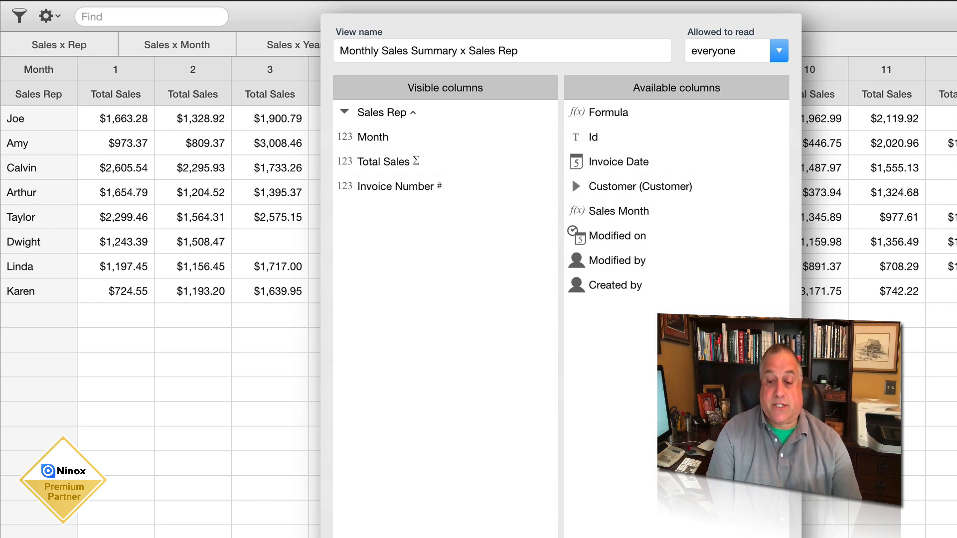
left_click(763, 536)
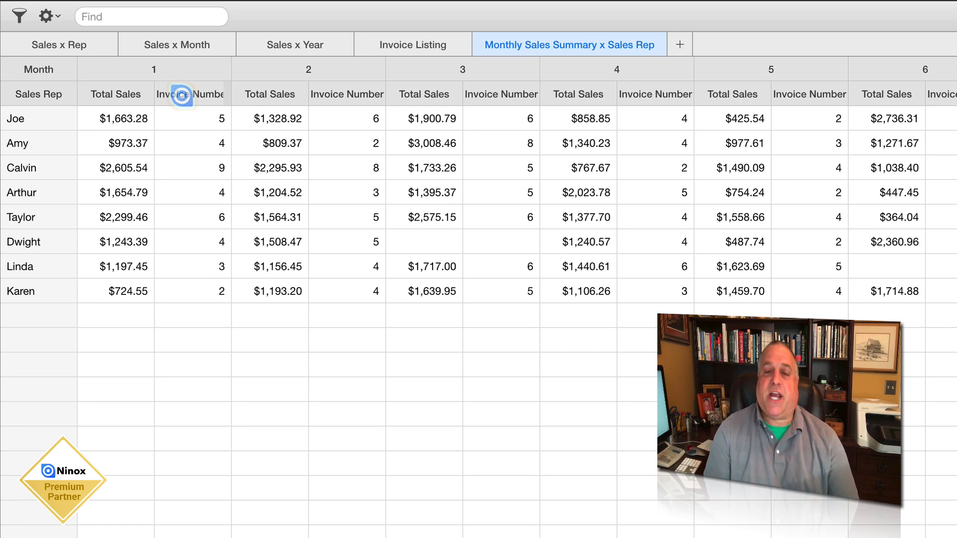
left_click(182, 94)
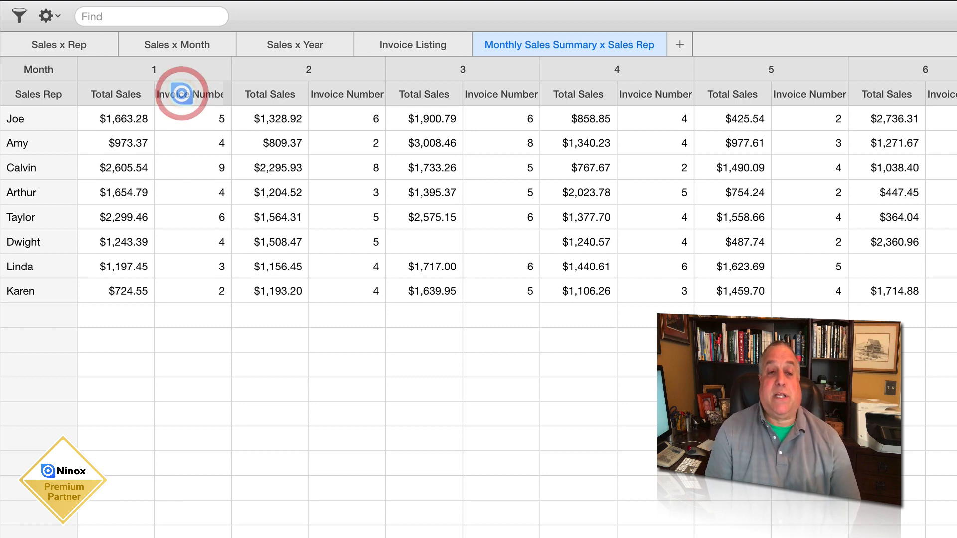
left_click(135, 92)
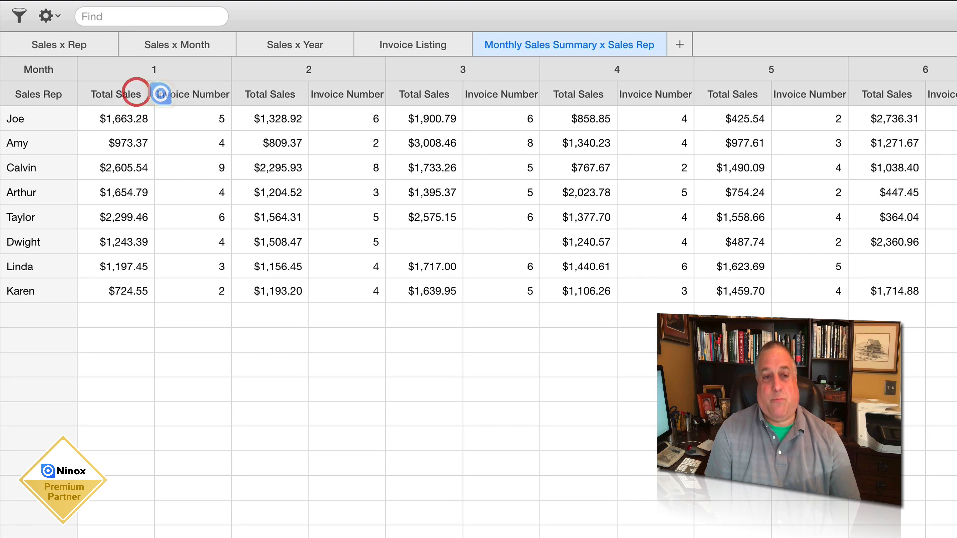
left_click(178, 94)
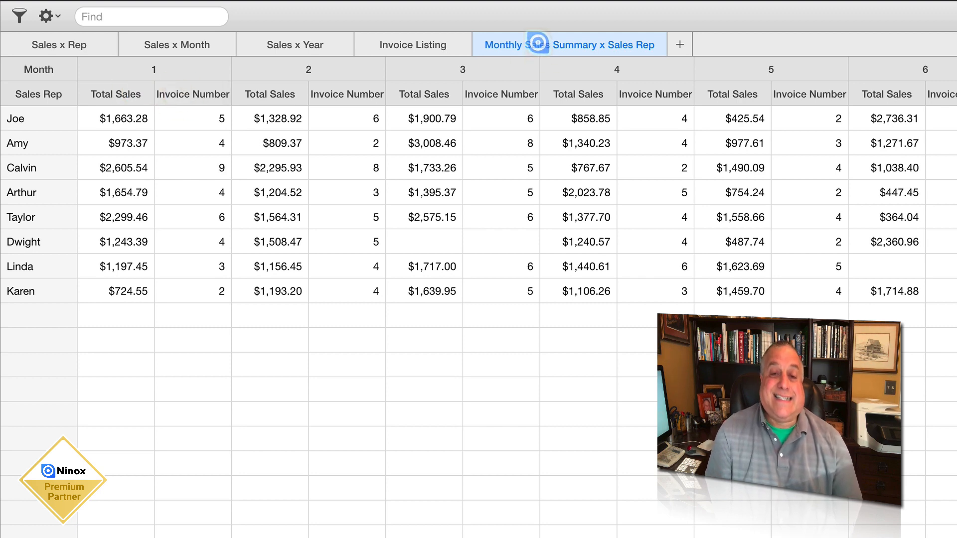
- Rename the Invoice Number column in the Monthly Sales Summary x Sales Rep view as # of Sales Trx and save the column setup
left_click(538, 44)
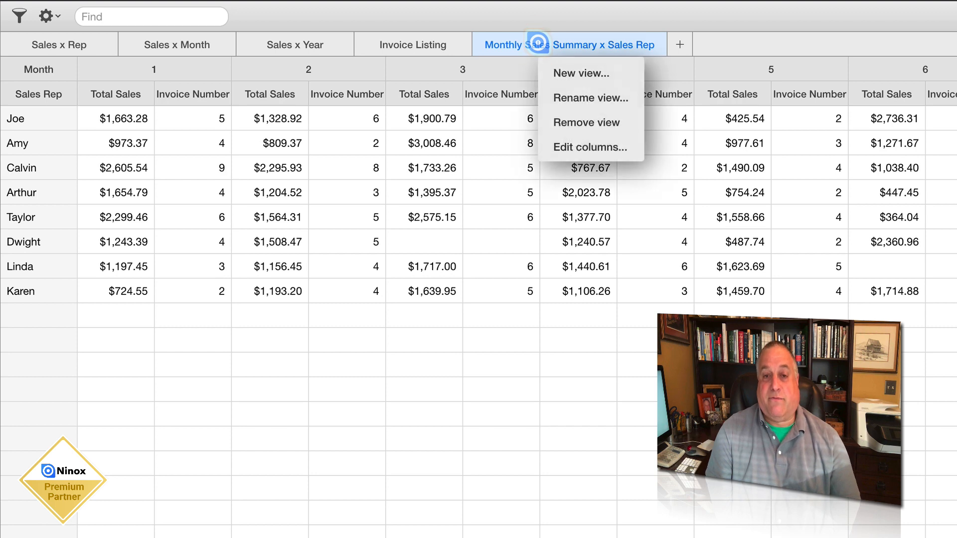
left_click(560, 147)
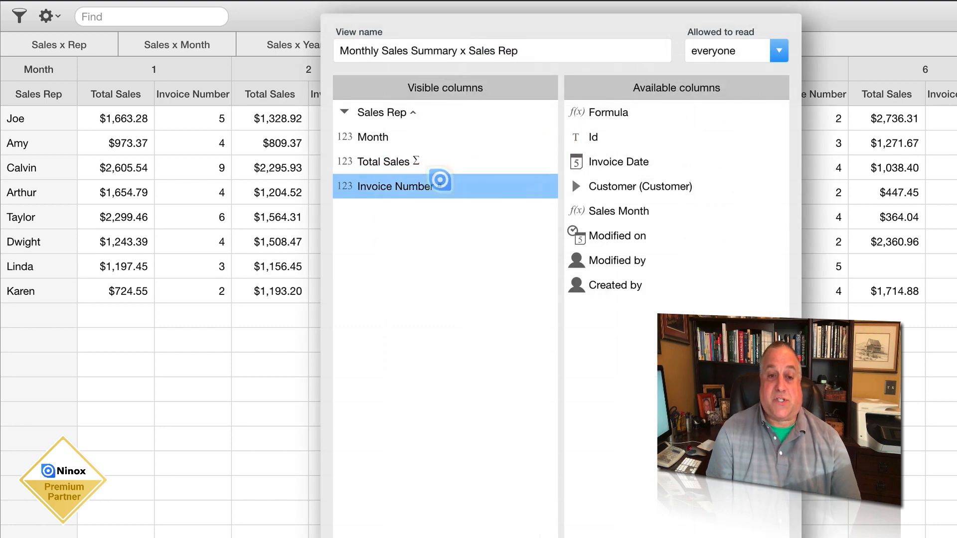
left_click(435, 180)
left_click(365, 184)
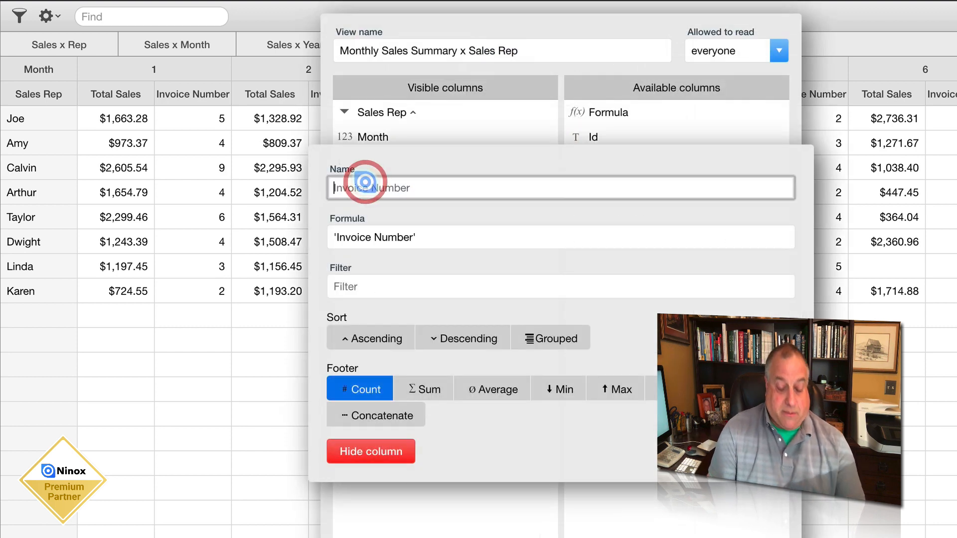
type("# of Sales Trx")
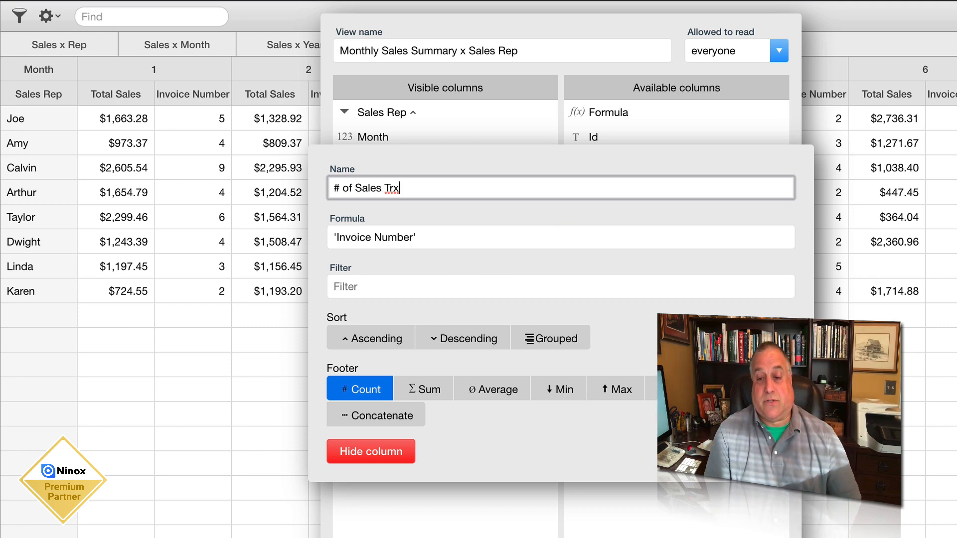
key("Return")
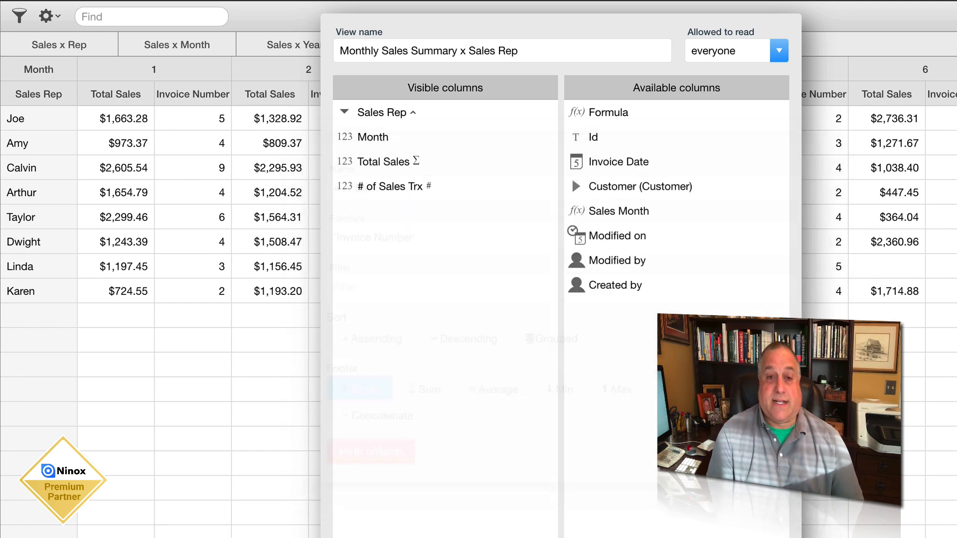
left_click(748, 536)
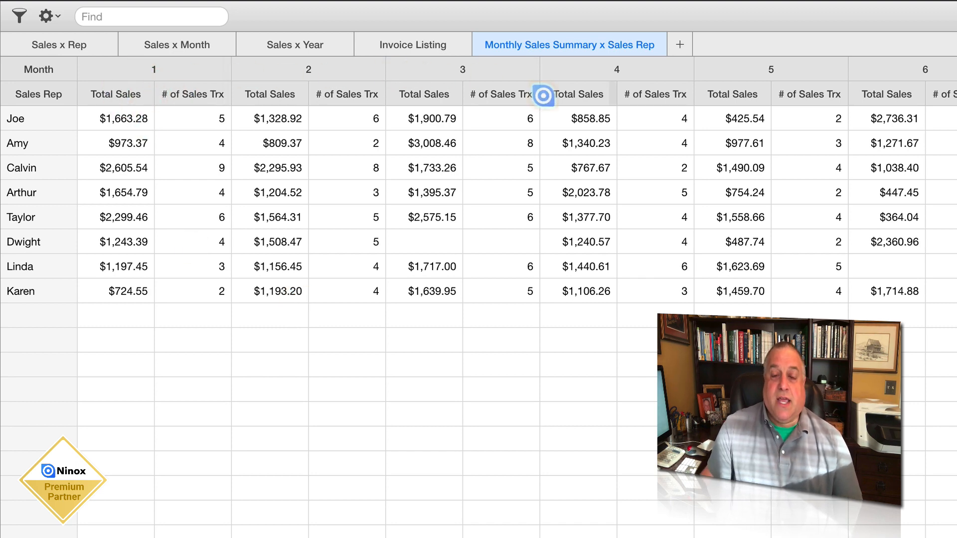
- Review Total Sales and # of Sales Trx across the months, and check the view types offered for a new view
scroll(543, 94, "right", 5)
scroll(543, 94, "right", 6)
scroll(485, 98, "left", 12)
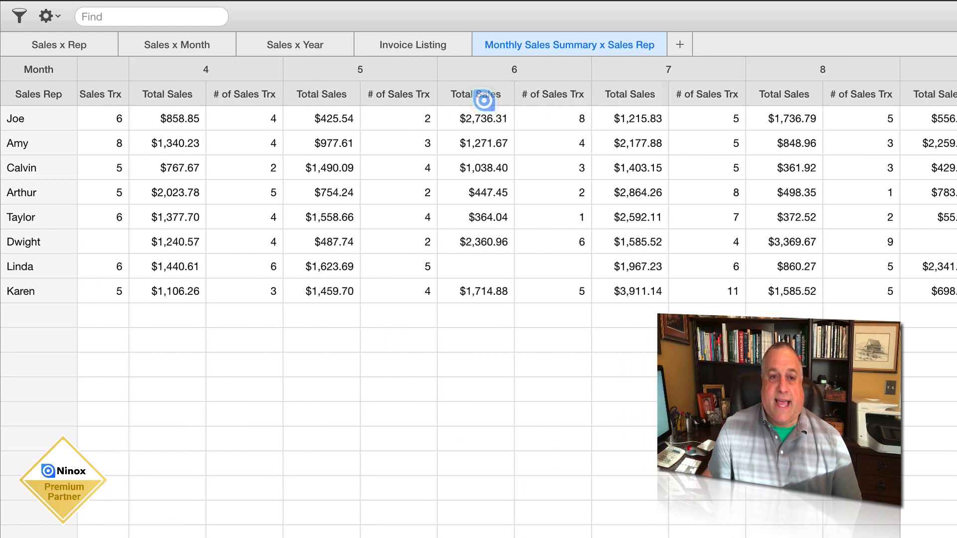
scroll(483, 101, "right", 11)
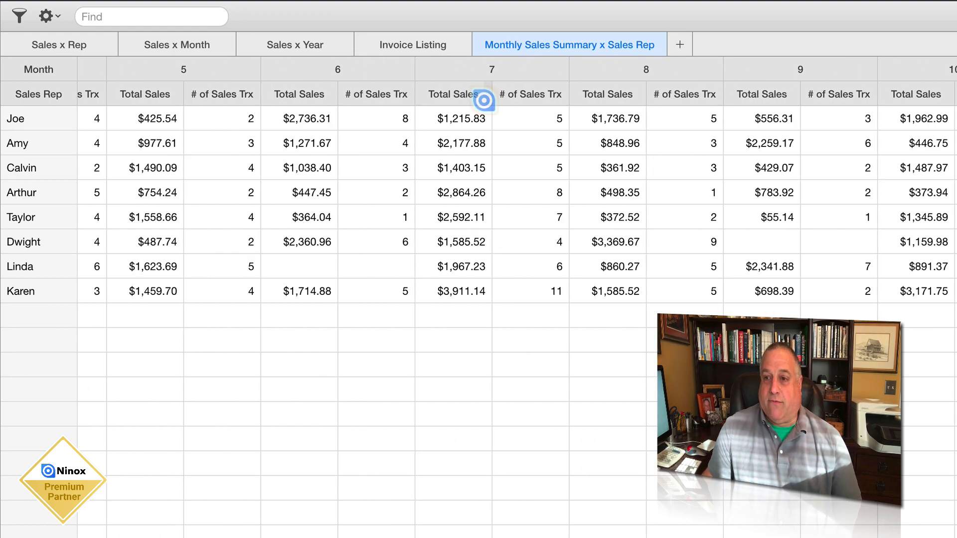
scroll(484, 100, "left", 10)
scroll(484, 100, "left", 2)
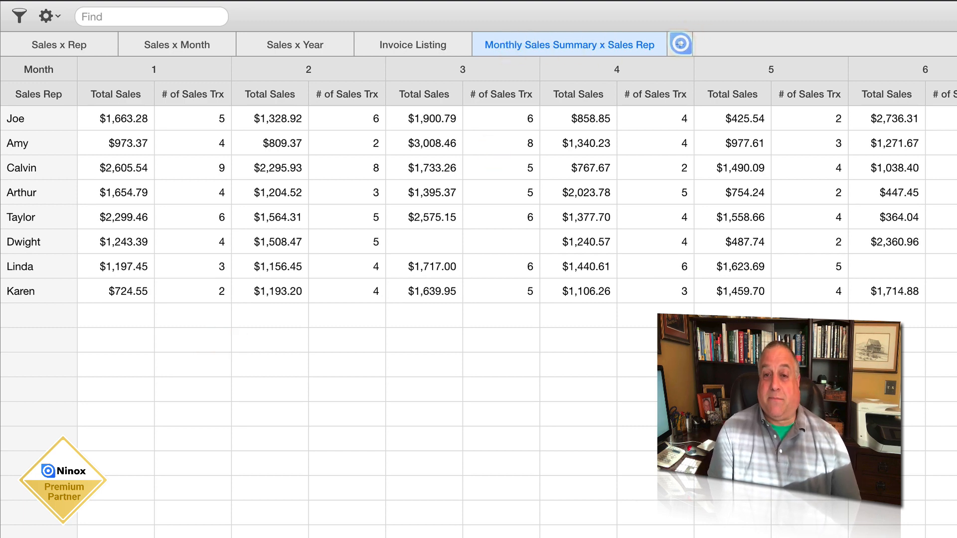
left_click(680, 45)
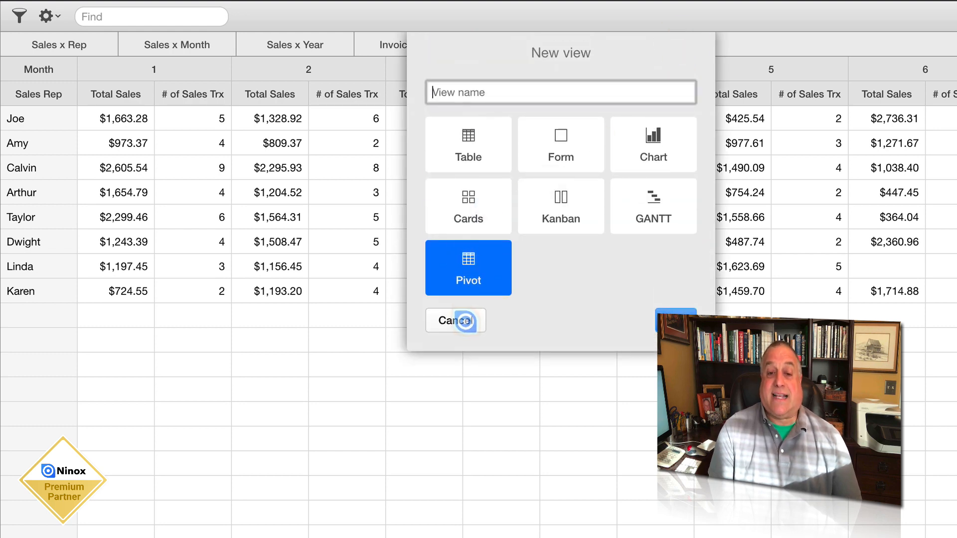
left_click(465, 321)
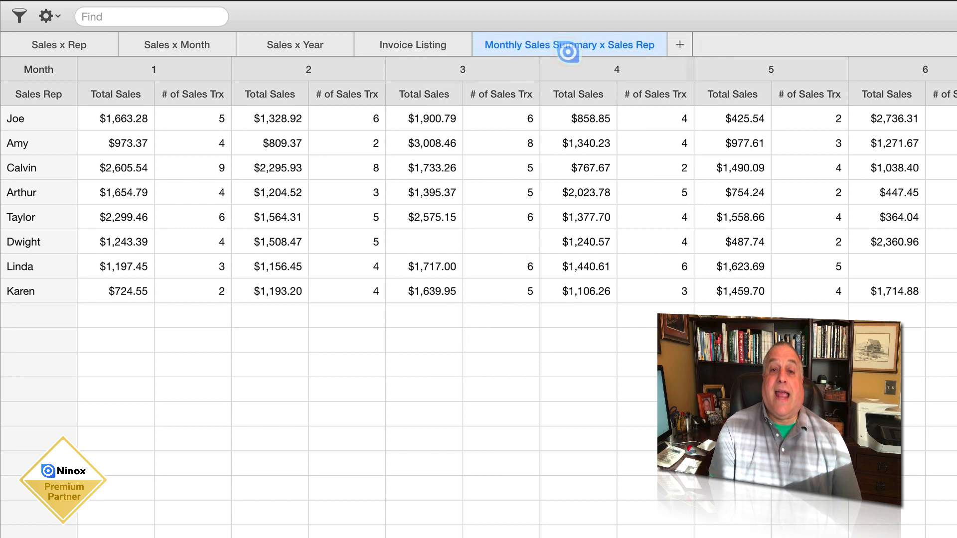
- Add a formula column below # of Sales Trx in the pivot view's visible columns and name it Largest Sale Trx
left_click(566, 43)
left_click(575, 142)
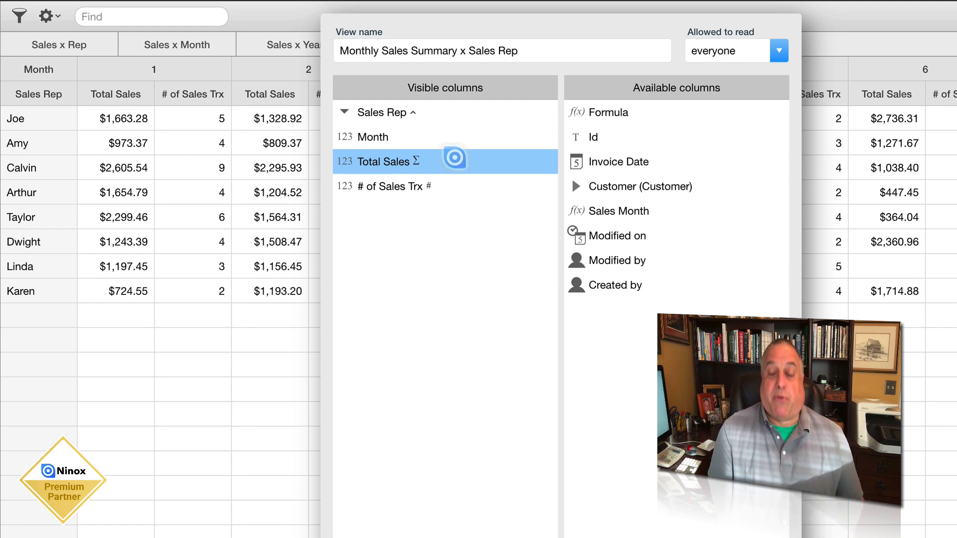
left_click(450, 184)
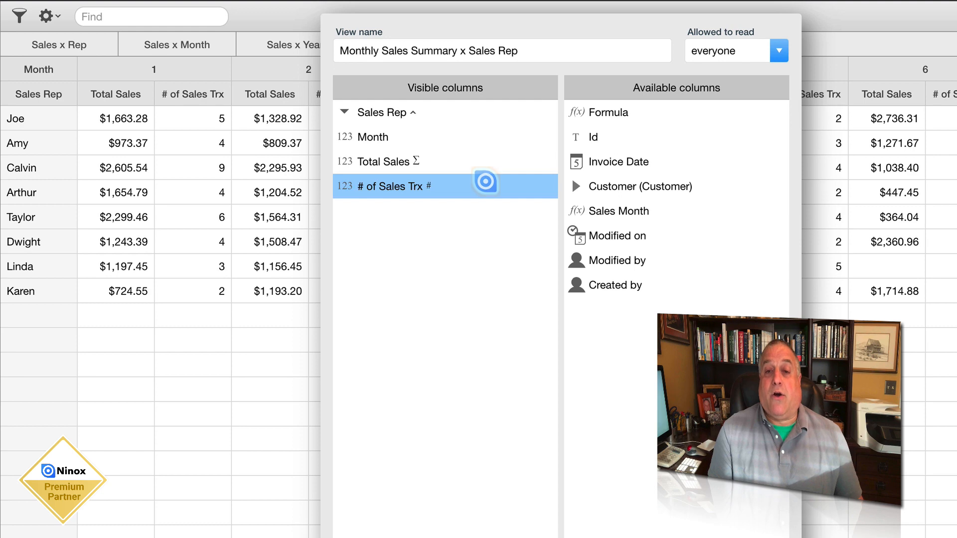
left_click(592, 109)
left_click_drag(598, 110, 380, 241)
left_click(367, 211)
left_click(366, 211)
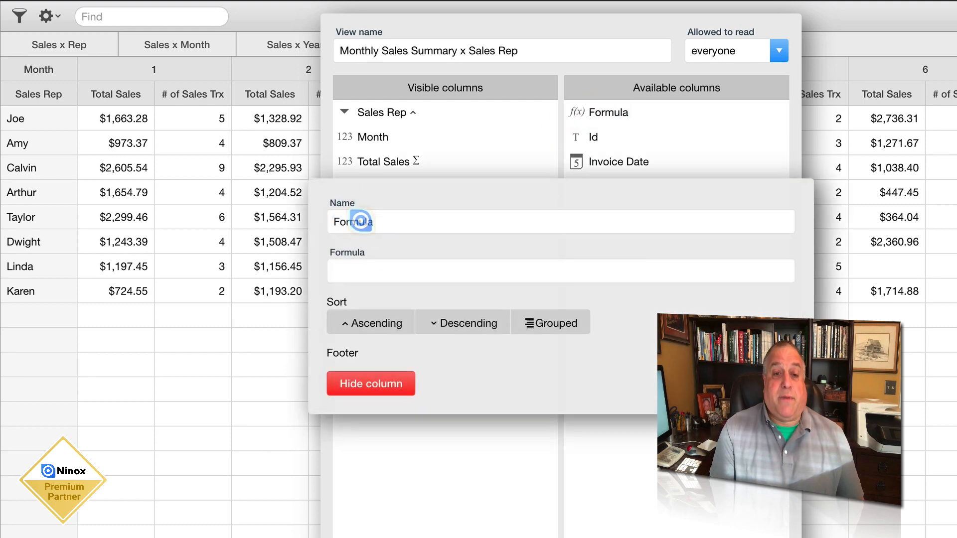
double_click(360, 219)
type("Largest Sale Trx")
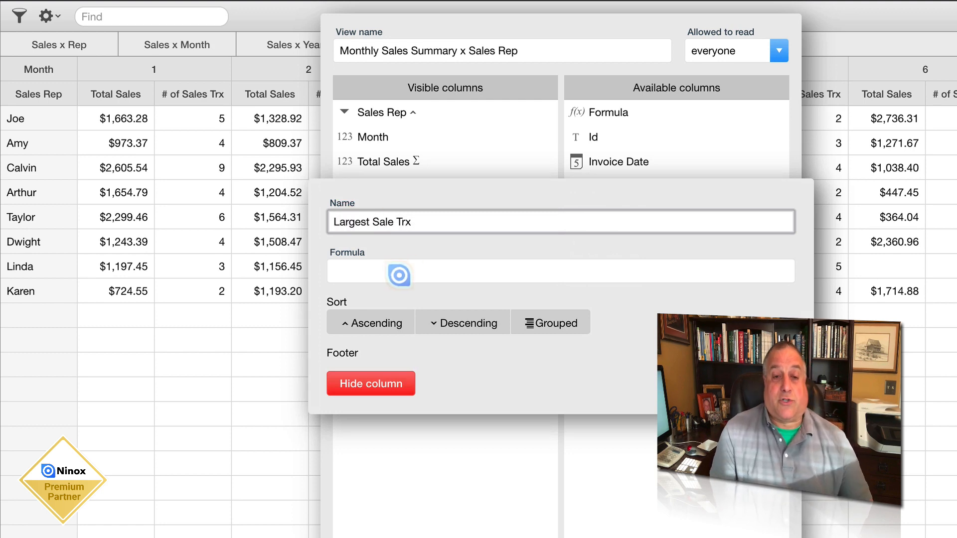
- Set the Largest Sale Trx column's formula to 'Invoice Amount' with a Max footer and save the column setup
left_click(378, 269)
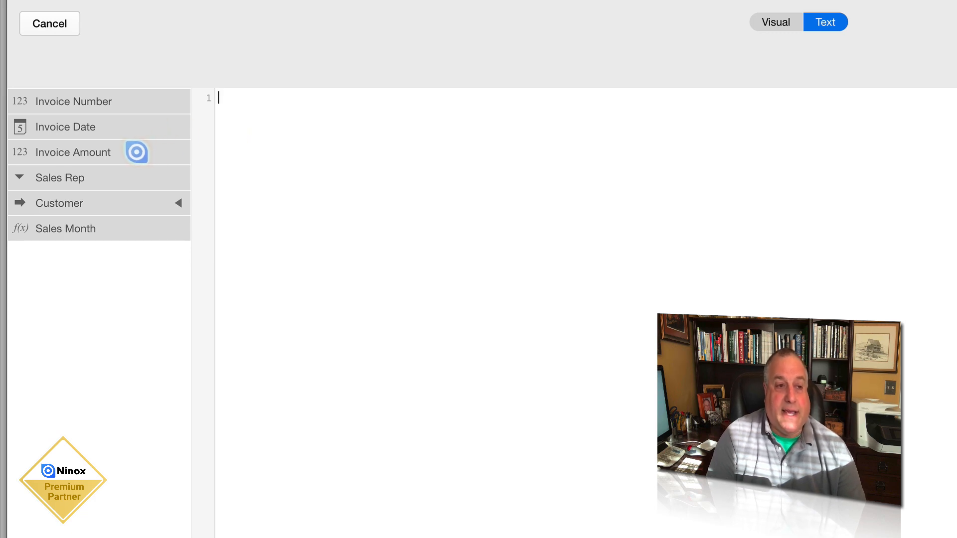
left_click(136, 152)
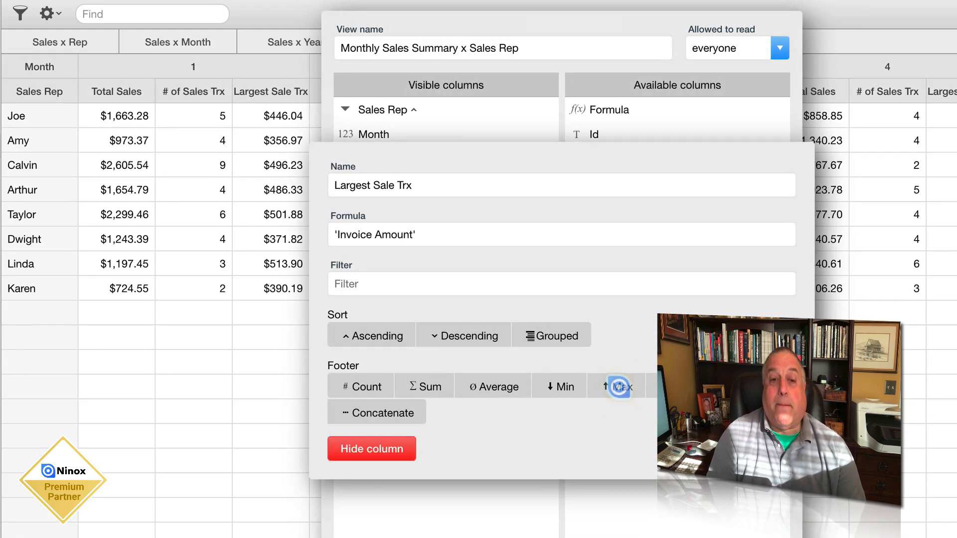
left_click(619, 387)
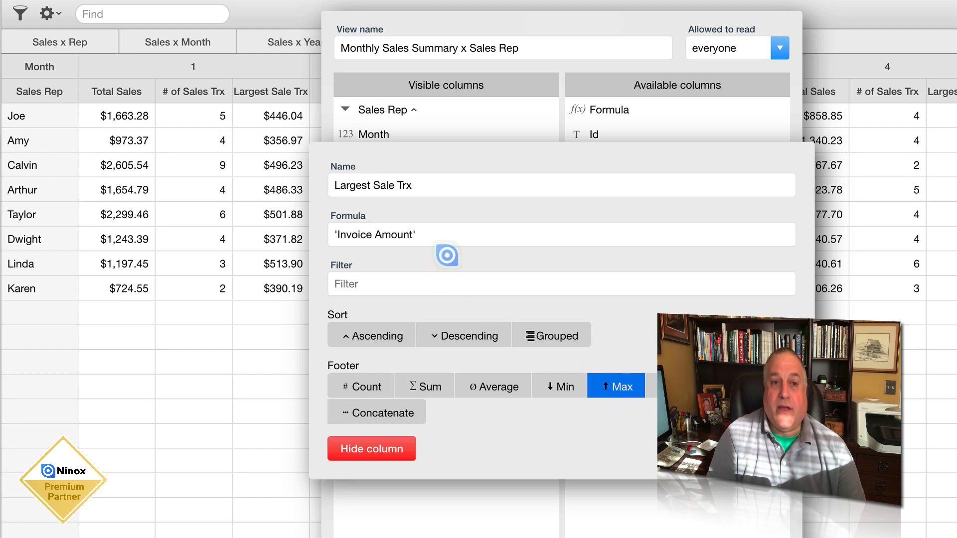
key("Escape")
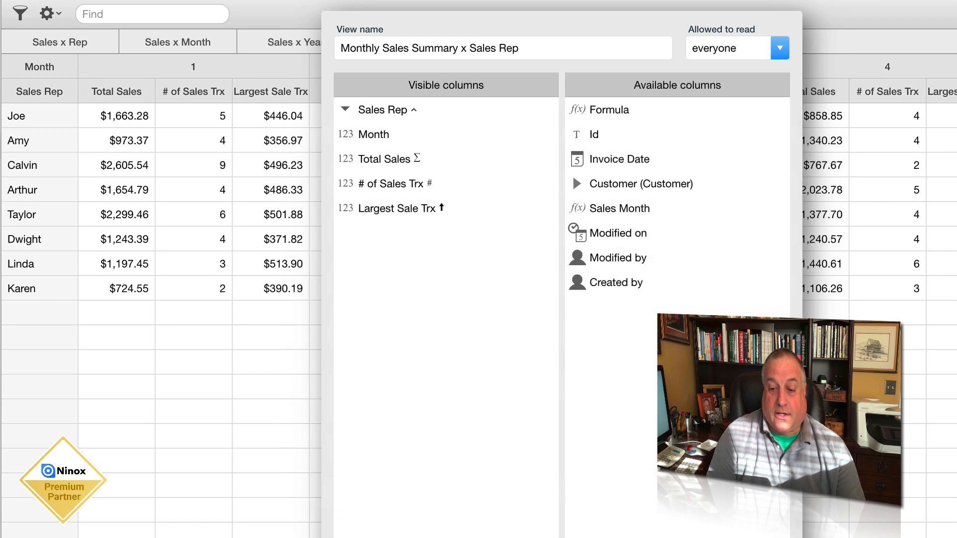
key("Escape")
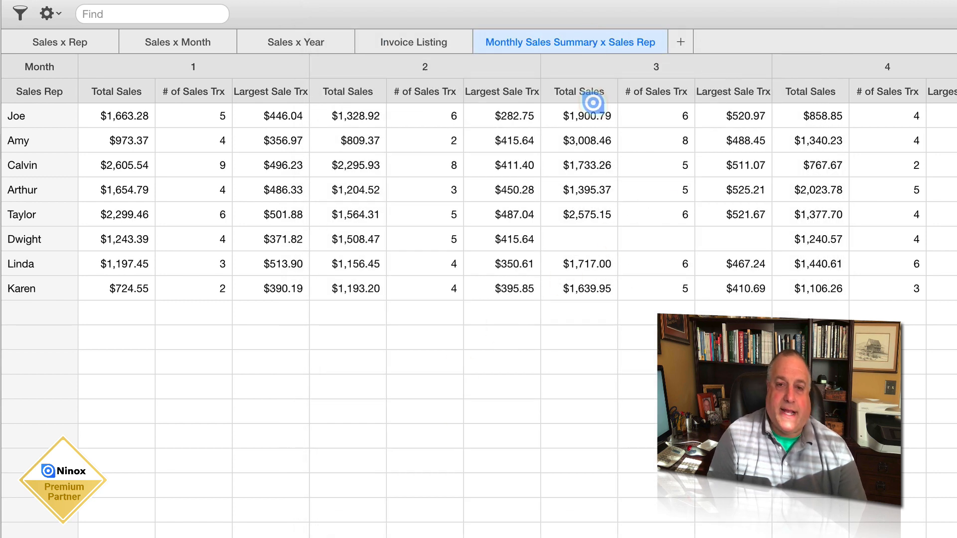
- Remove the Largest Sale Trx column from the pivot view's visible columns
left_click(586, 42)
left_click(598, 144)
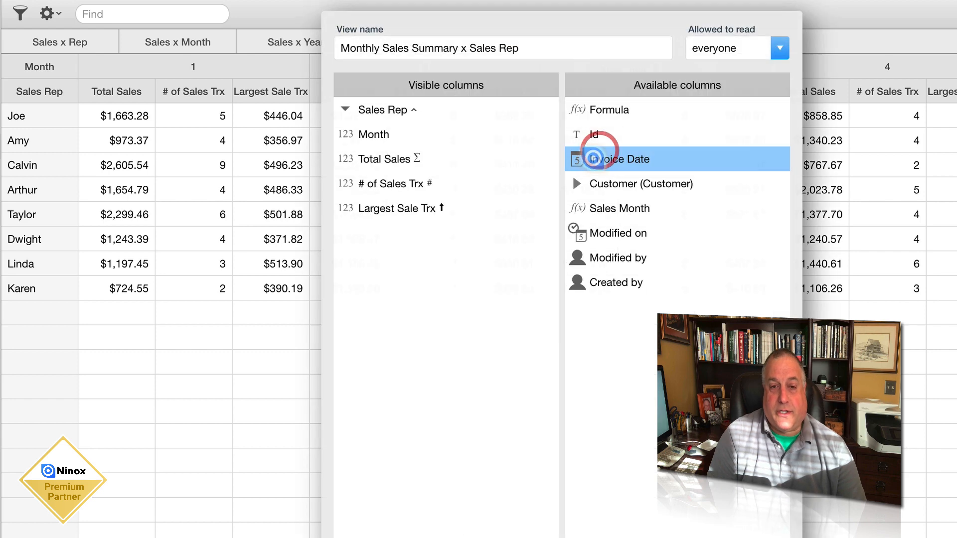
left_click(410, 188)
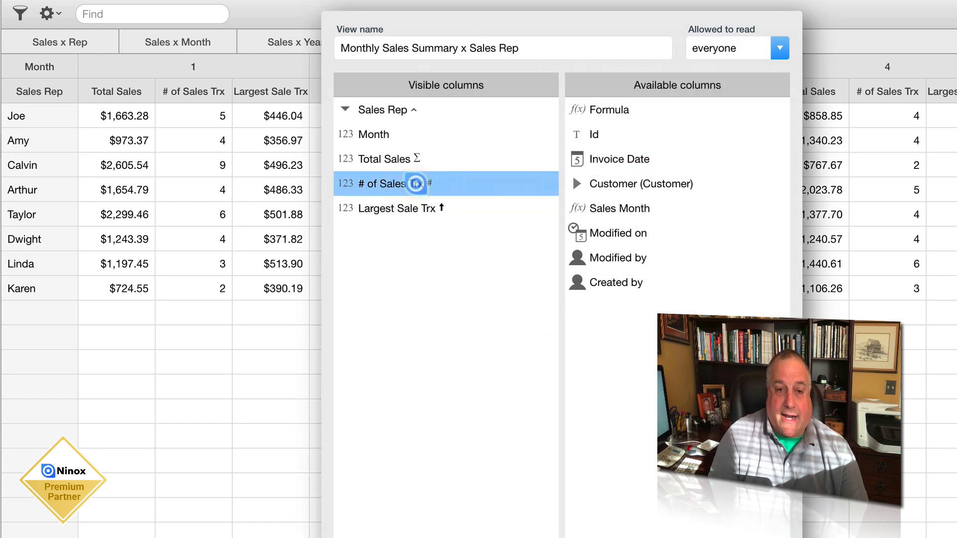
left_click(413, 208)
left_click(355, 444)
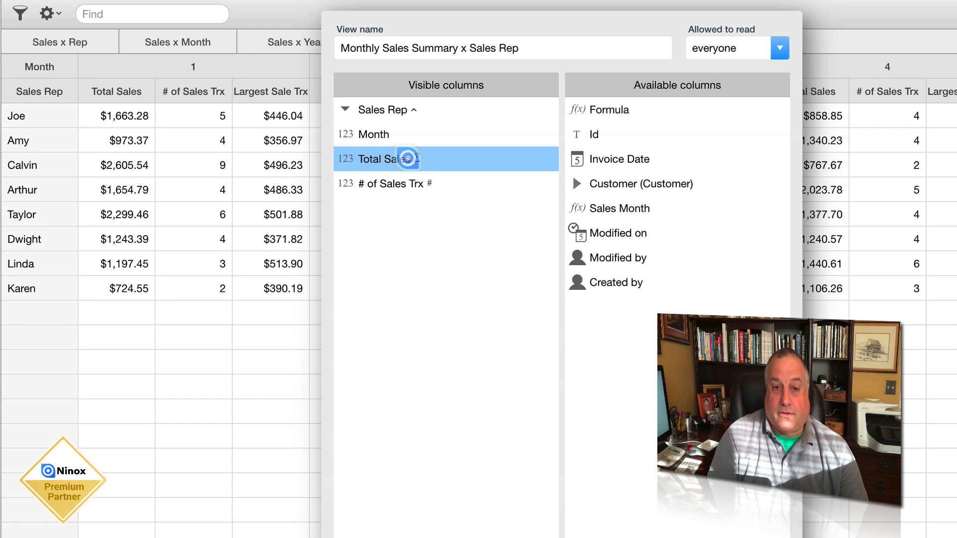
- Examine the name, formula and footer settings of the Total Sales column
left_click(408, 159)
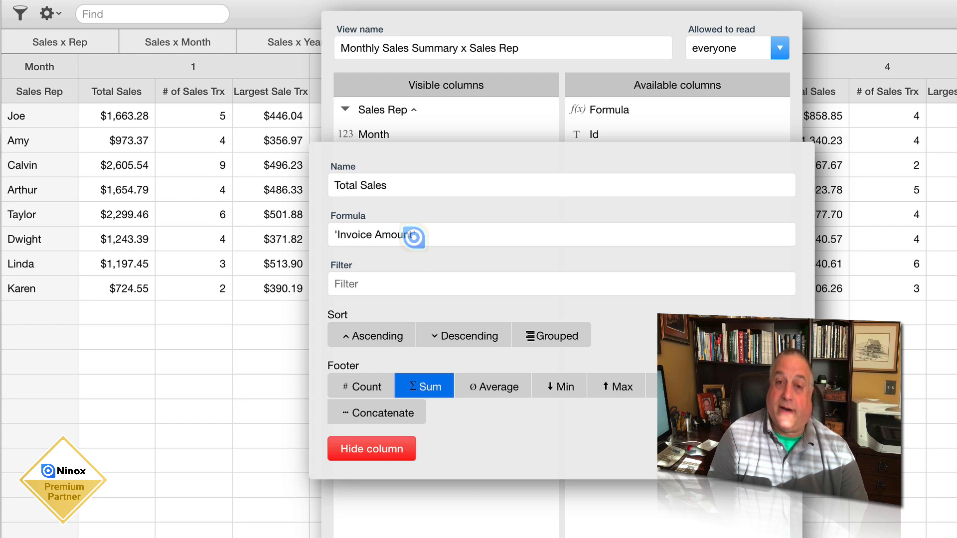
left_click(387, 185)
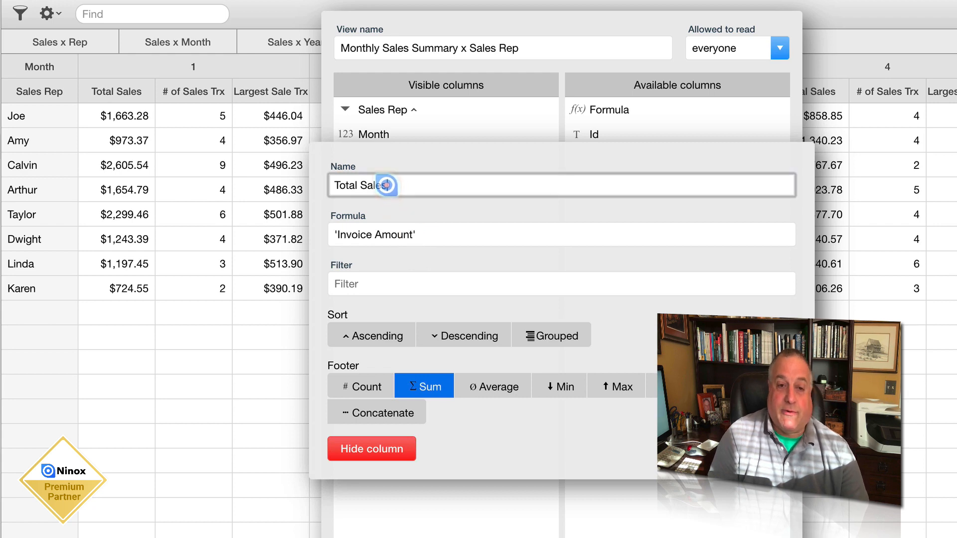
left_click_drag(387, 185, 331, 184)
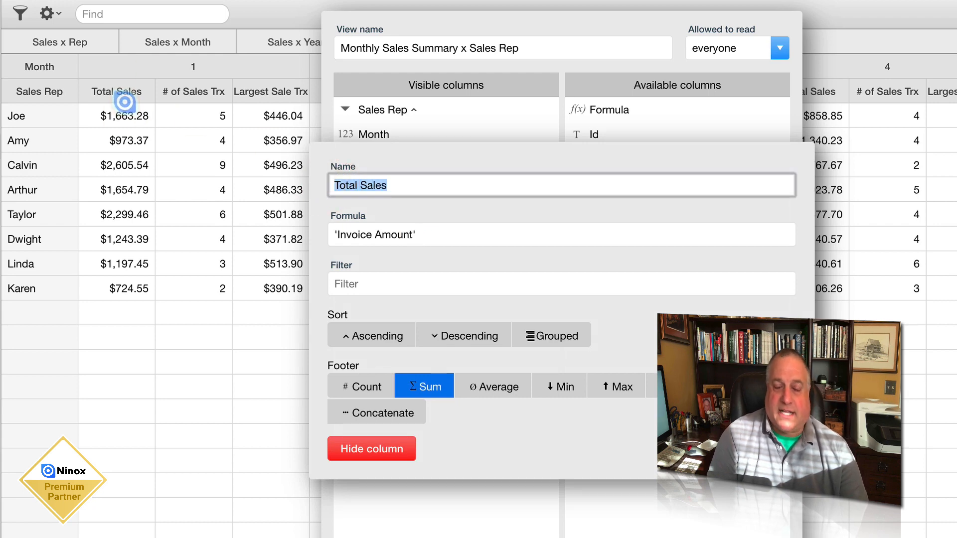
left_click(775, 448)
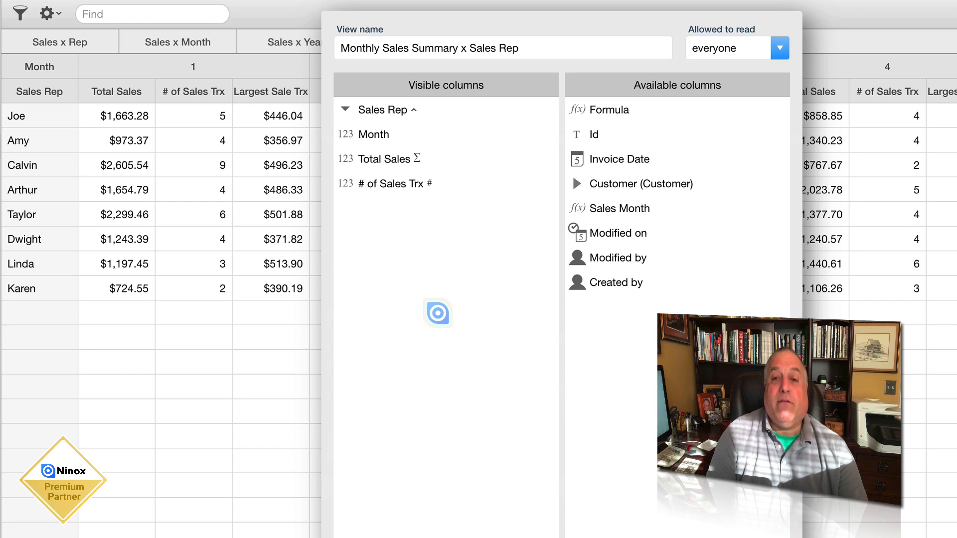
- Add a formula column below # of Sales Trx in the pivot view and set its formula to 'Invoice Amount'
left_click_drag(620, 110, 414, 228)
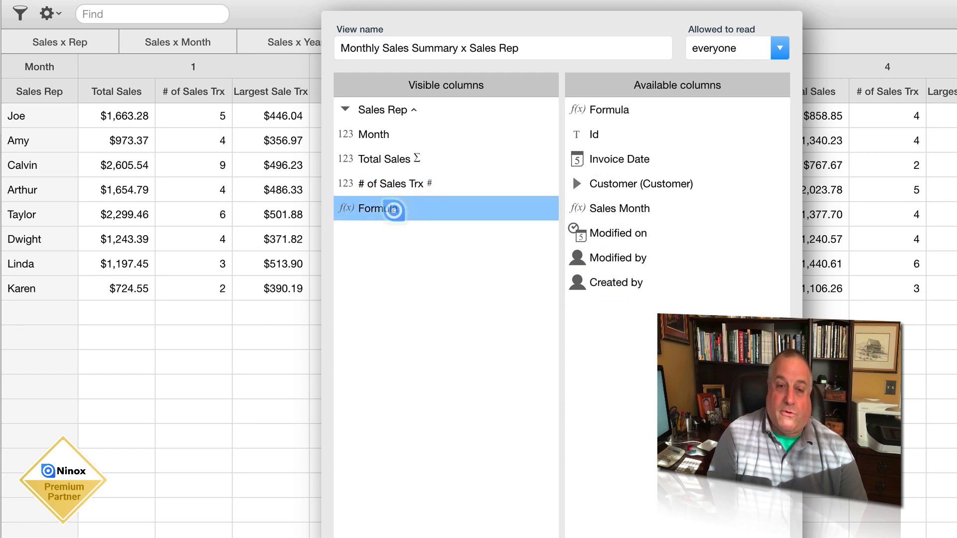
left_click(394, 210)
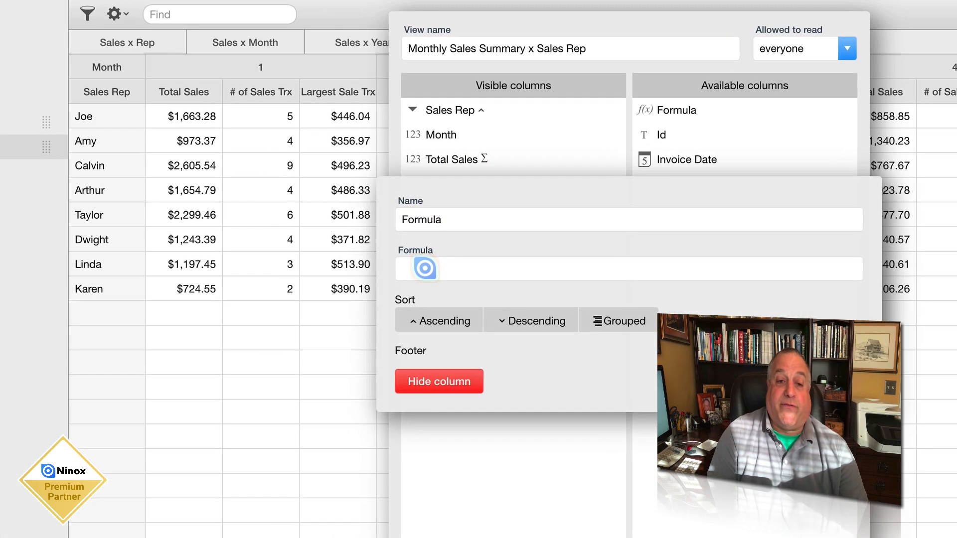
left_click(423, 267)
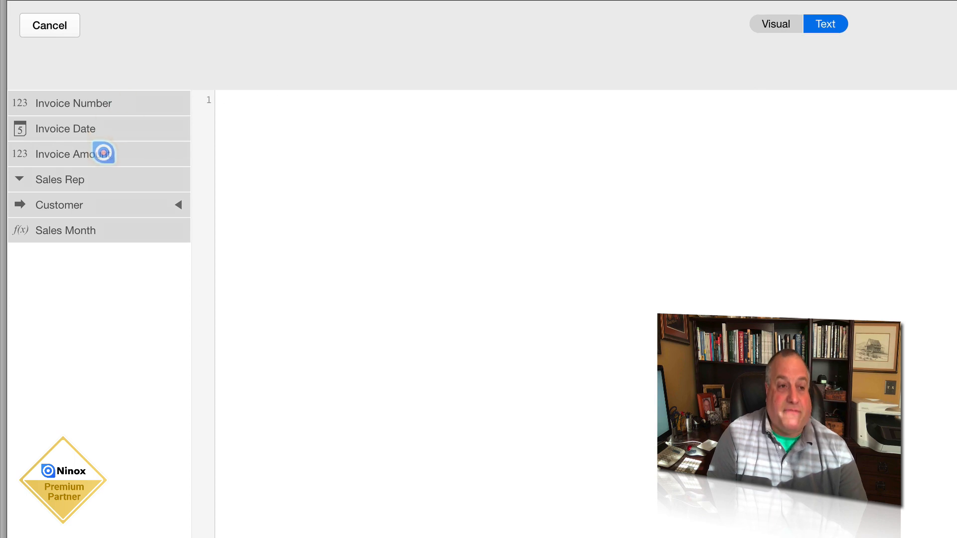
left_click(103, 153)
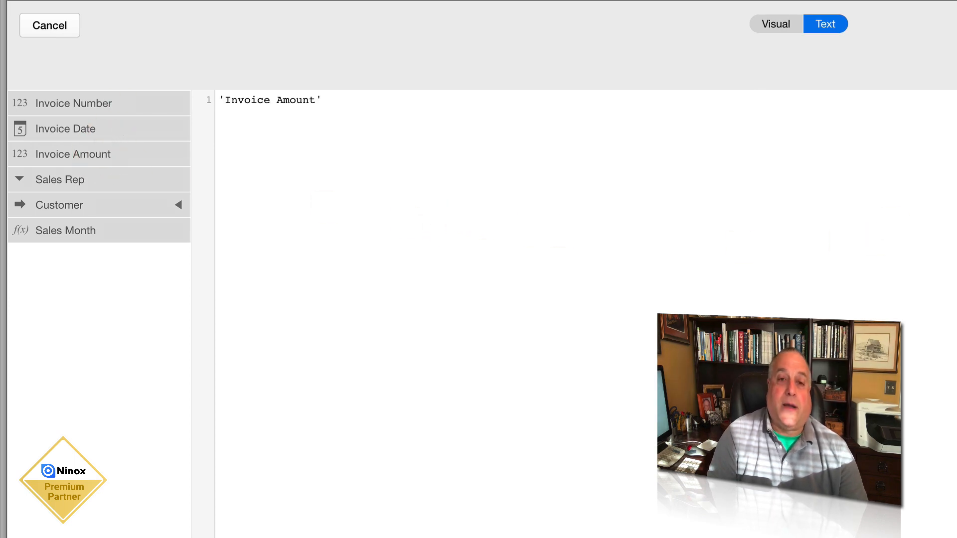
left_click(940, 25)
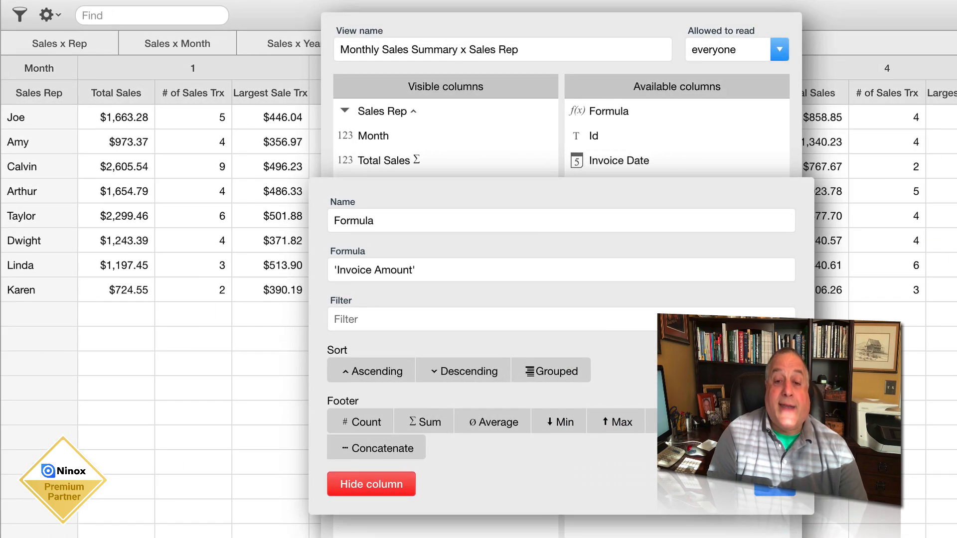
- Set the new formula column's footer to Max and save the pivot view's column setup
left_click(622, 423)
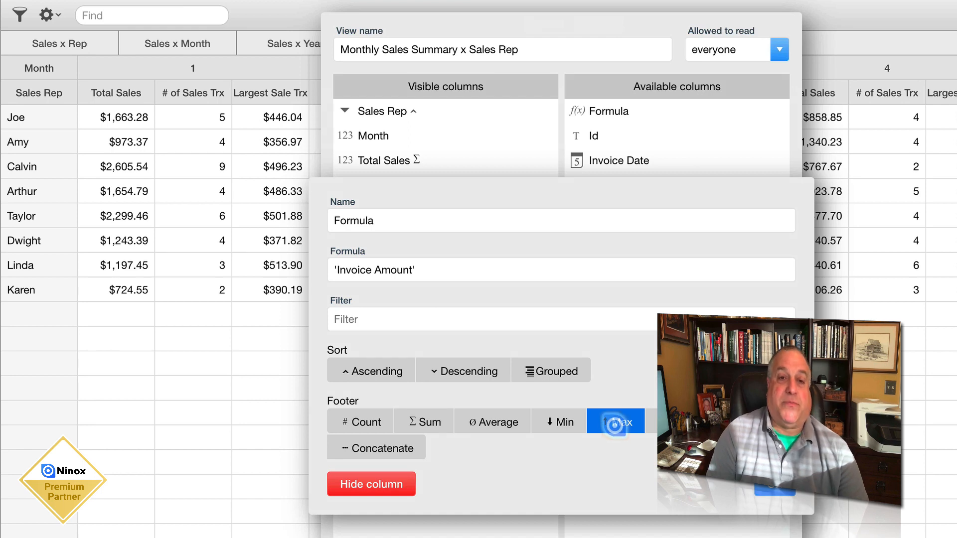
left_click(774, 484)
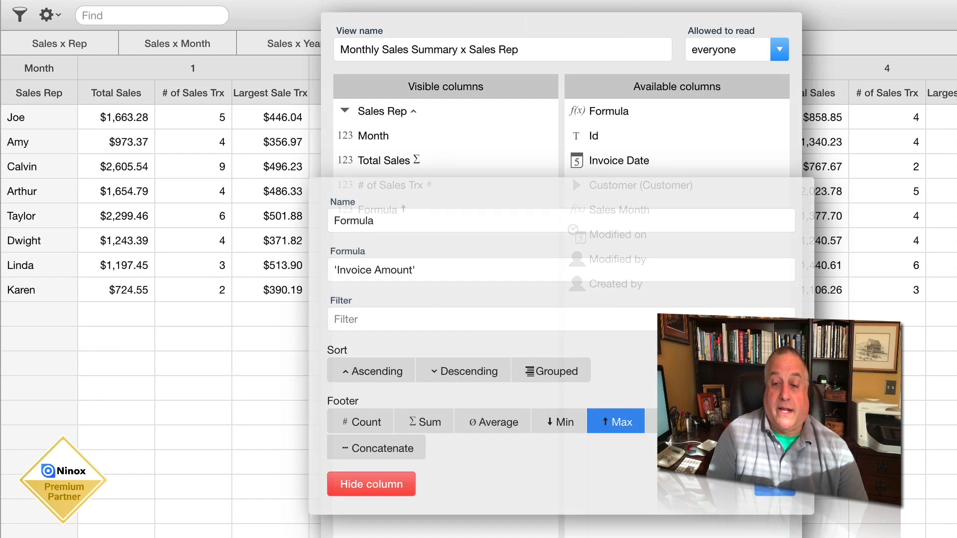
left_click(767, 532)
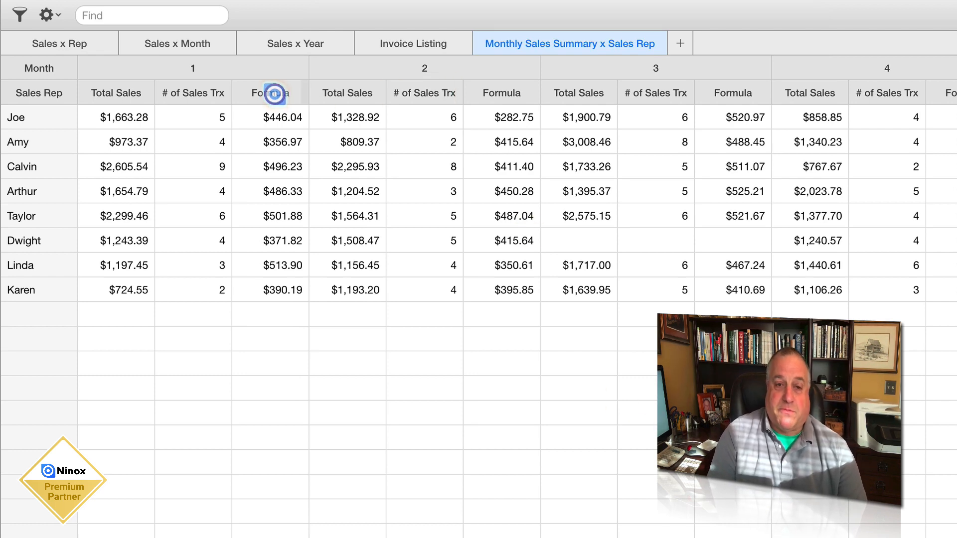
- Rename the pivot view's formula column that has the Max footer as Biggest Sale
left_click(584, 42)
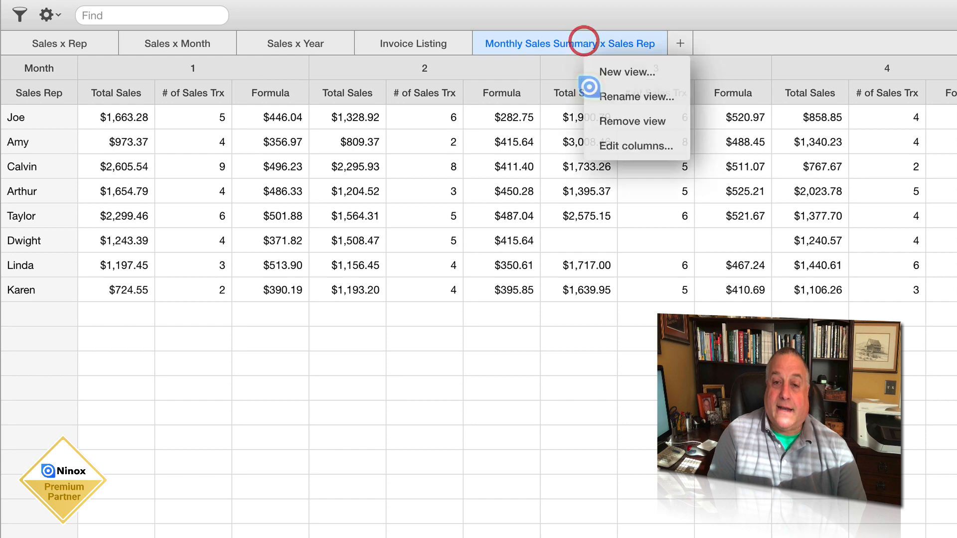
left_click(590, 145)
left_click(371, 210)
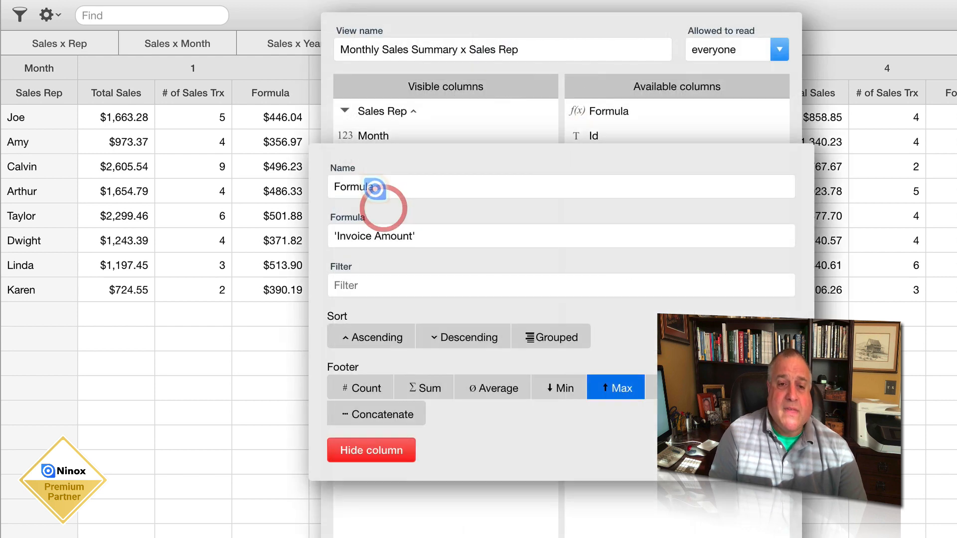
left_click(367, 188)
double_click(367, 188)
type("Bigg")
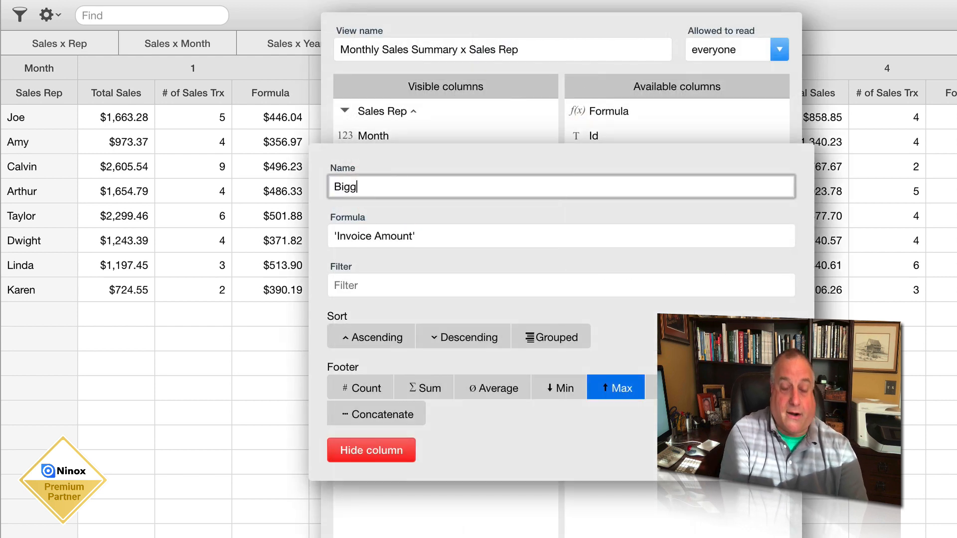
type("est Sales")
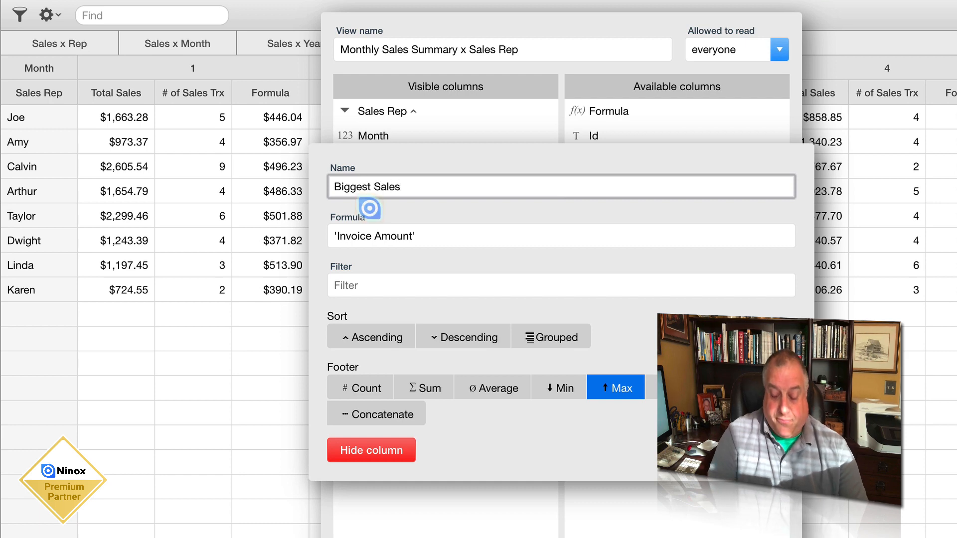
key("BackSpace")
key("Return")
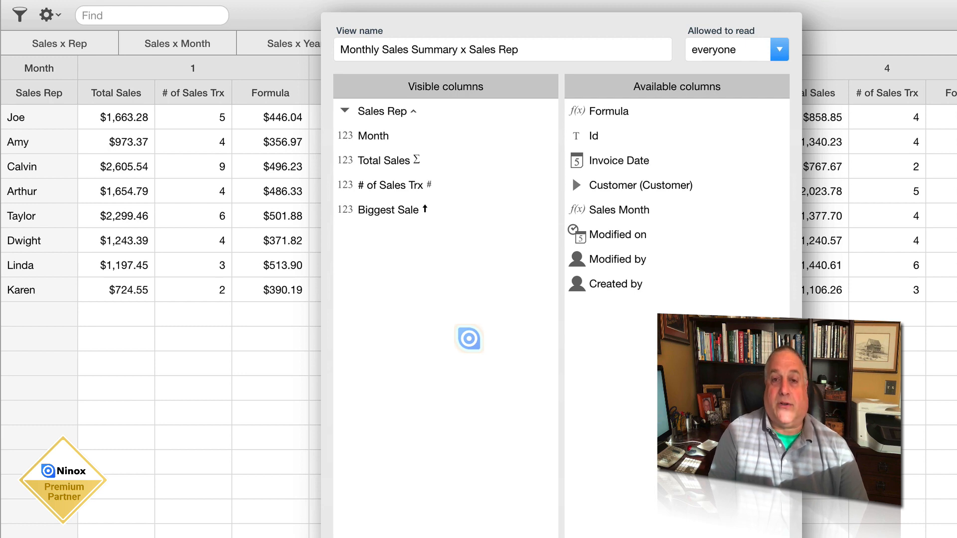
- Add another formula column below Biggest Sale with the formula 'Invoice Amount' and a Min footer
left_click(619, 110)
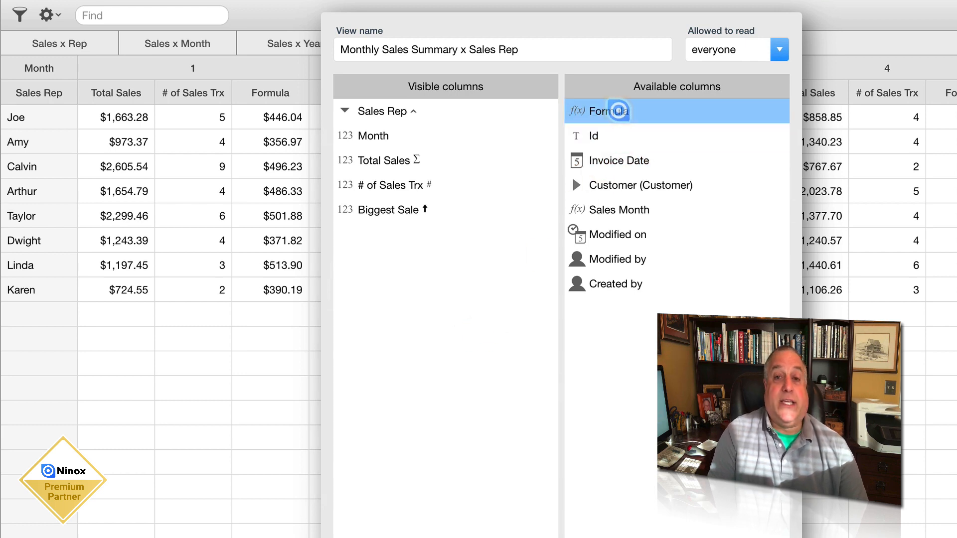
left_click_drag(618, 110, 409, 261)
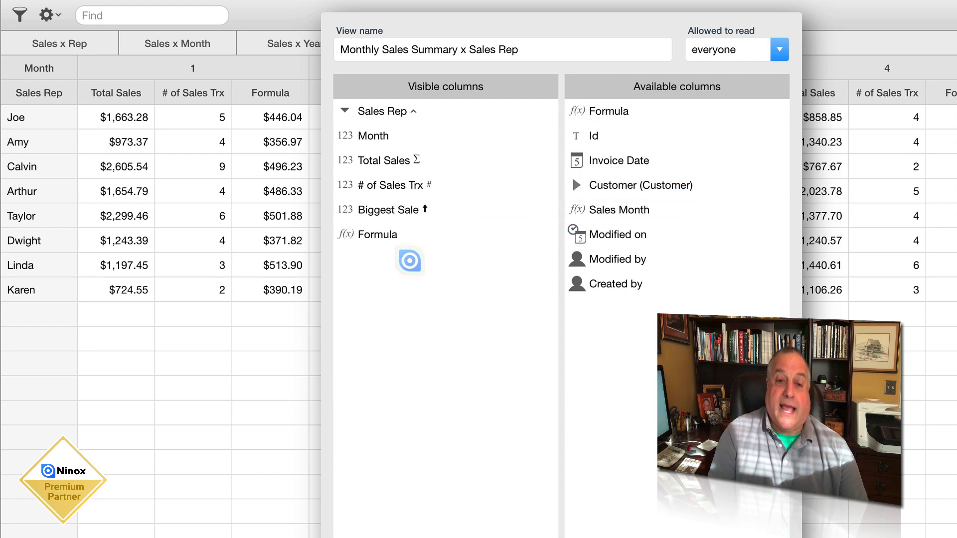
left_click(399, 235)
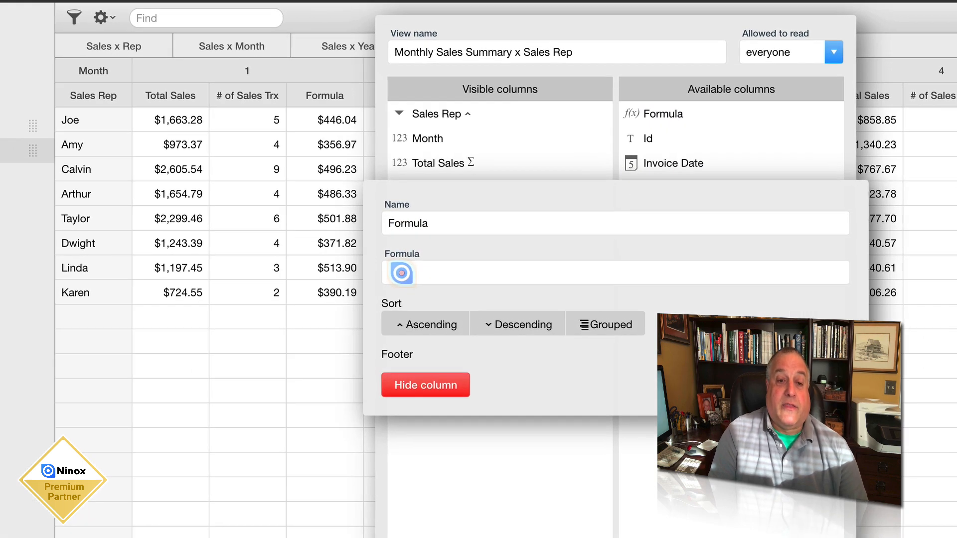
left_click(401, 273)
left_click(75, 162)
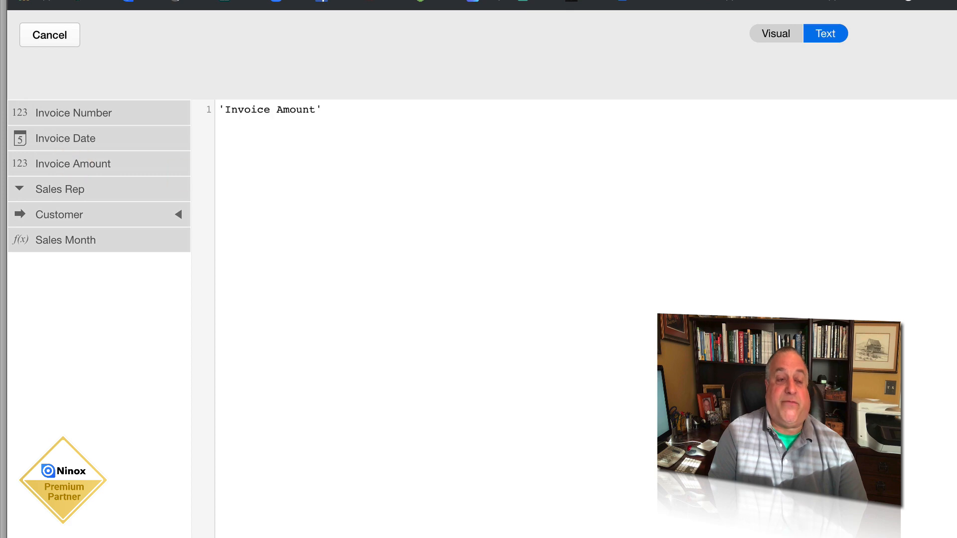
left_click(897, 33)
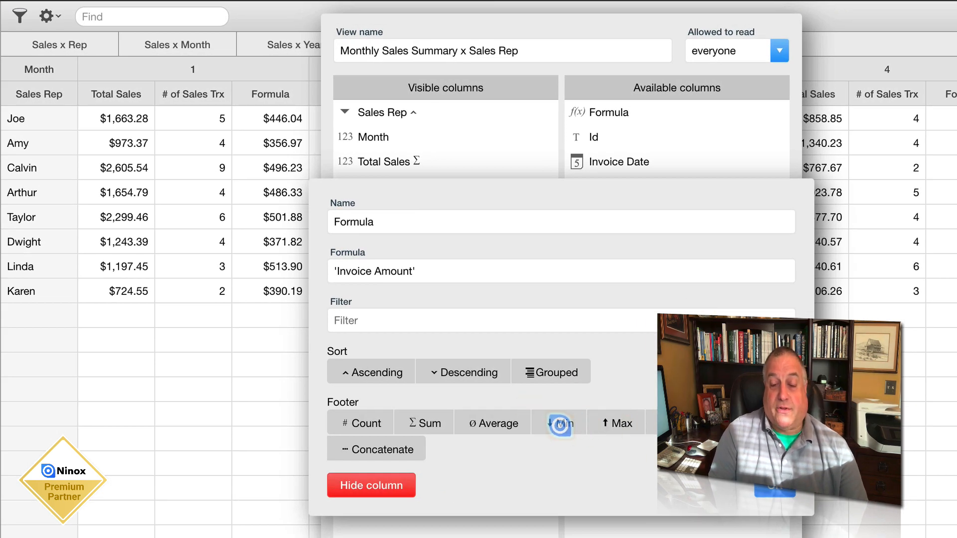
left_click(558, 426)
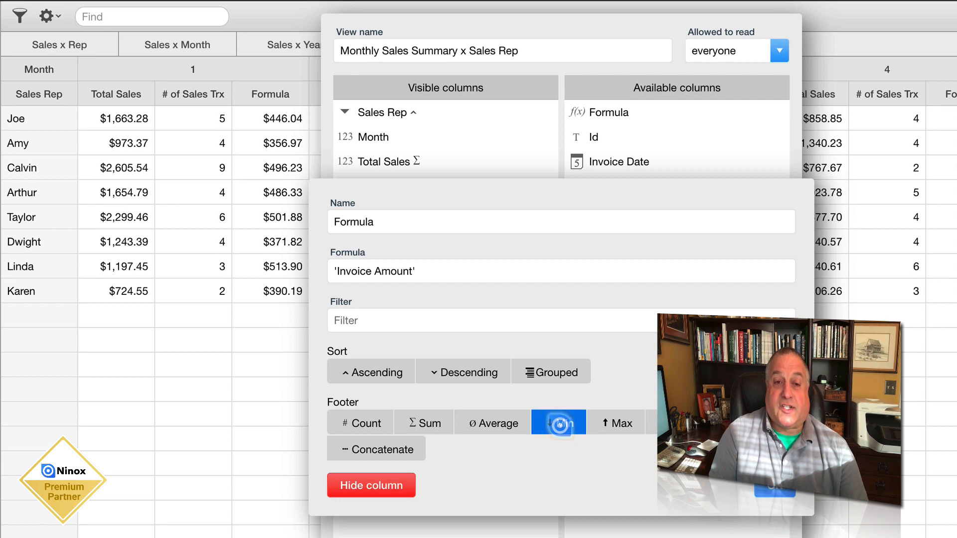
left_click(775, 486)
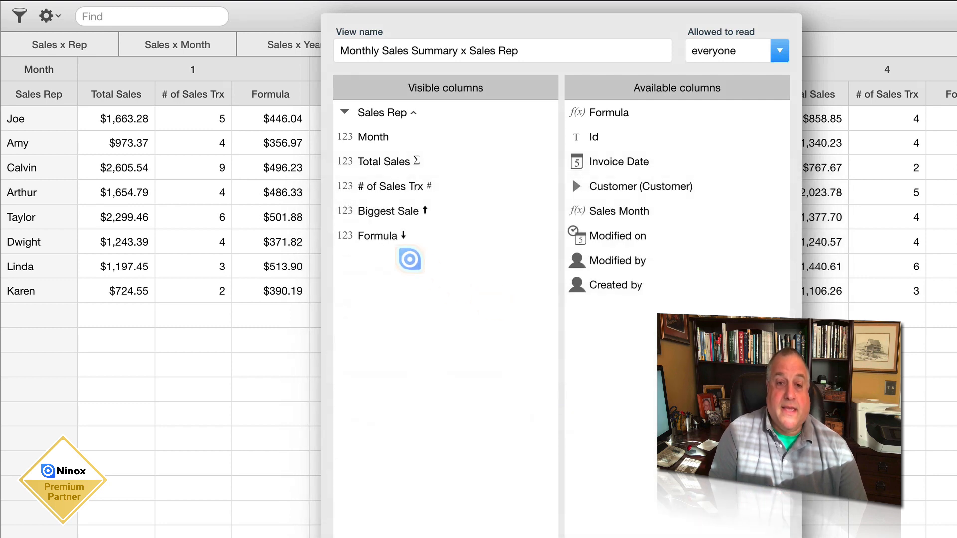
- Rename the new formula column with the Min footer as Smallest Sale
left_click(393, 237)
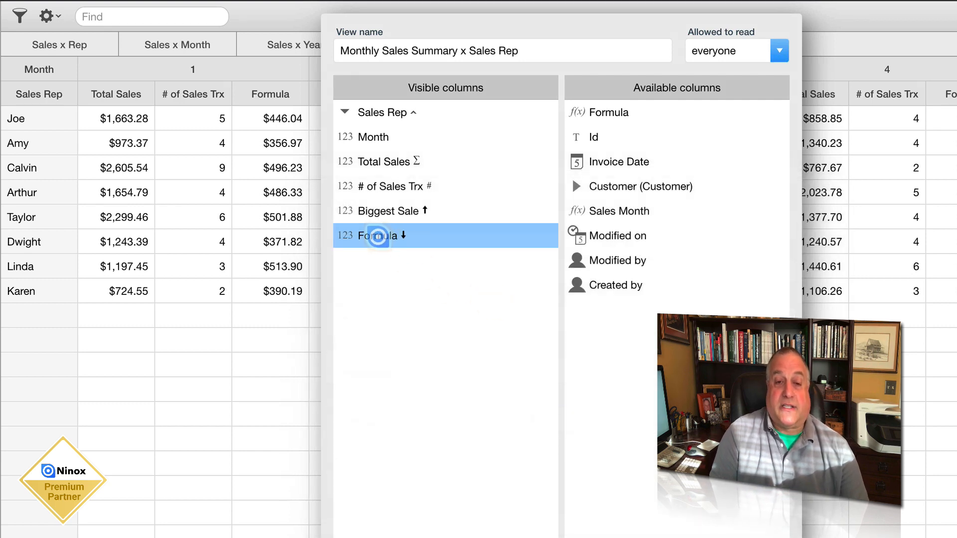
left_click(377, 236)
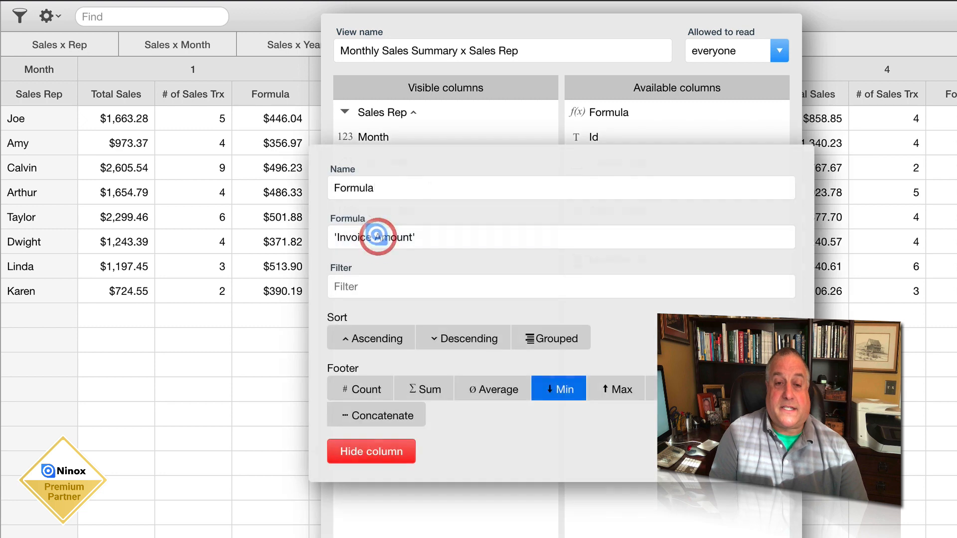
left_click(349, 188)
double_click(349, 189)
type("Sma")
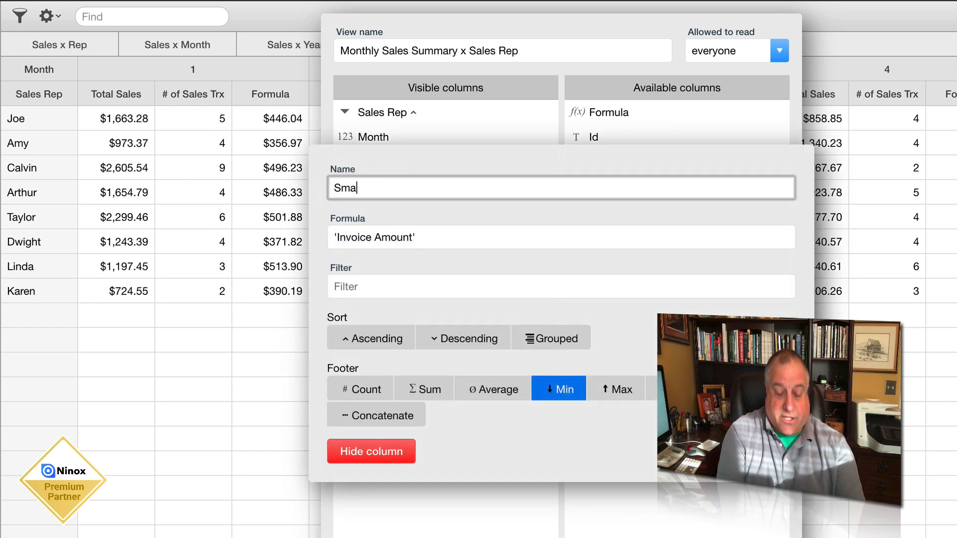
type("llest Sta")
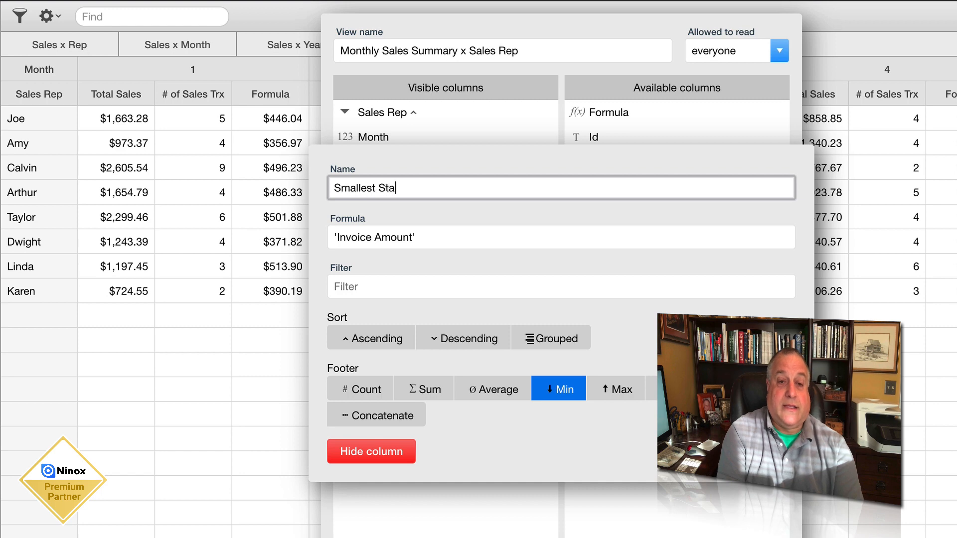
key("BackSpace")
key("BackSpace")
type("ales")
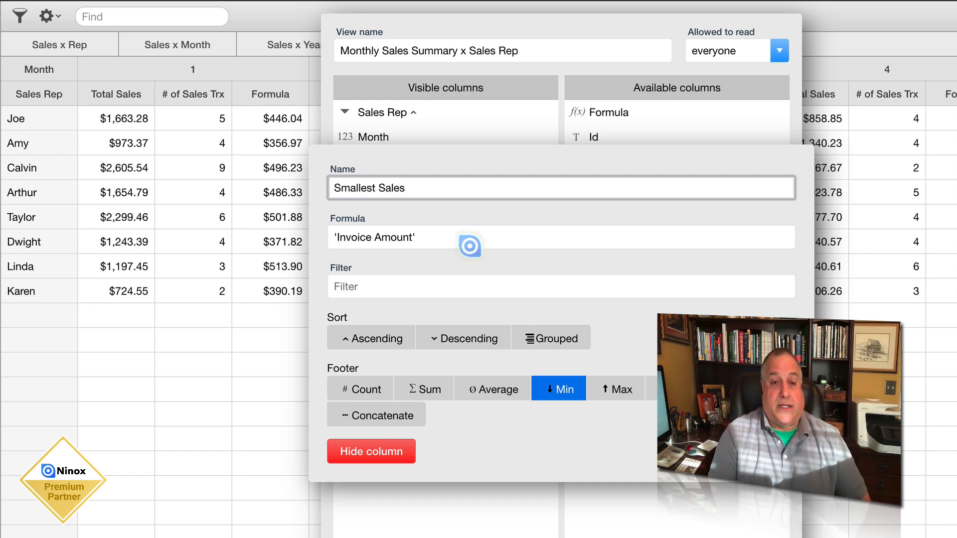
key("BackSpace")
key("Return")
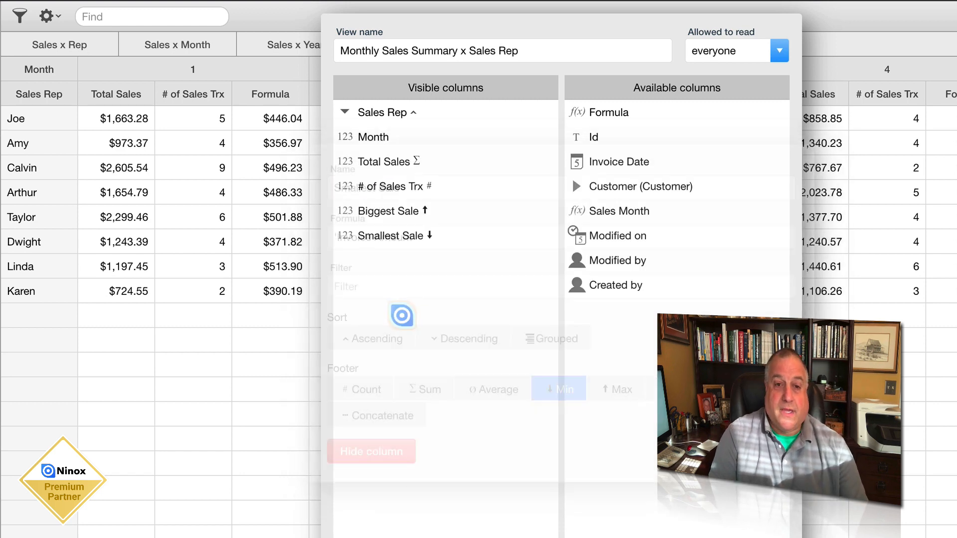
- Move Smallest Sale above Biggest Sale in the visible columns and save the pivot view's column setup
left_click_drag(506, 229, 531, 207)
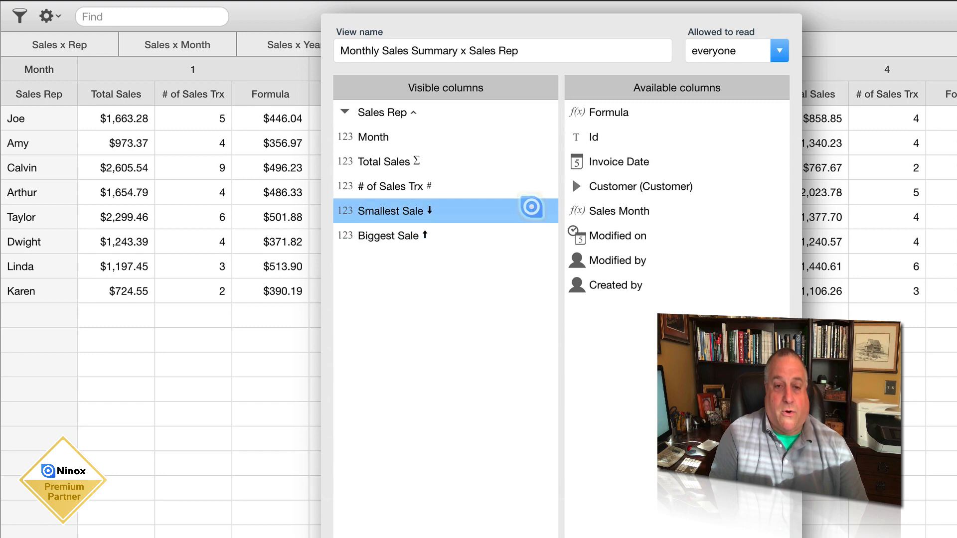
left_click(519, 229)
left_click(604, 457)
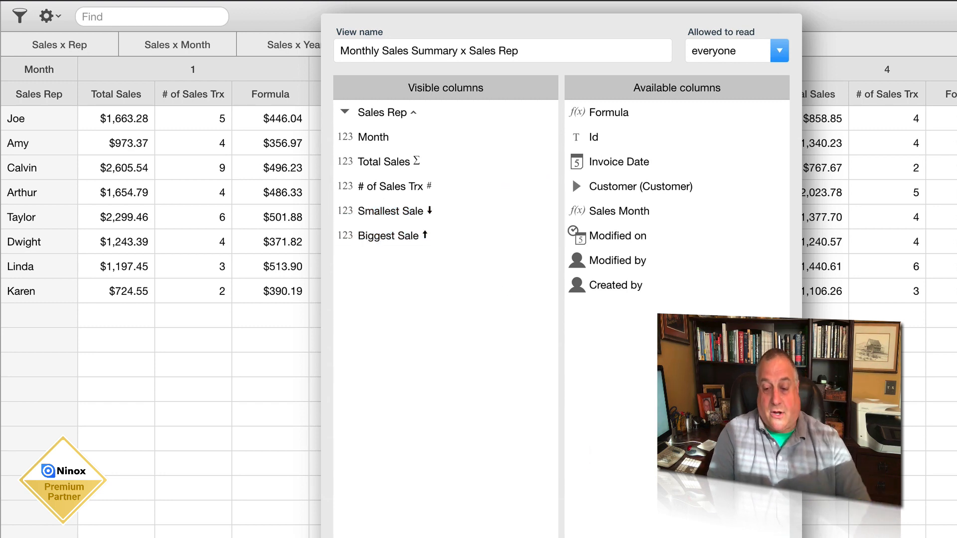
left_click(424, 537)
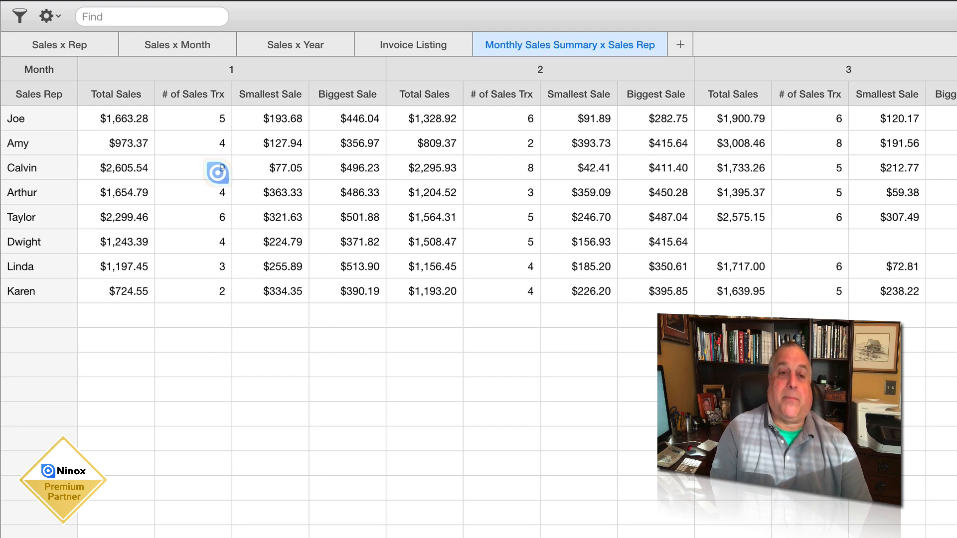
- Remove the Smallest Sale, Biggest Sale and # of Sales Trx columns from the Monthly Sales Summary x Sales Rep view and save it
left_click(508, 39)
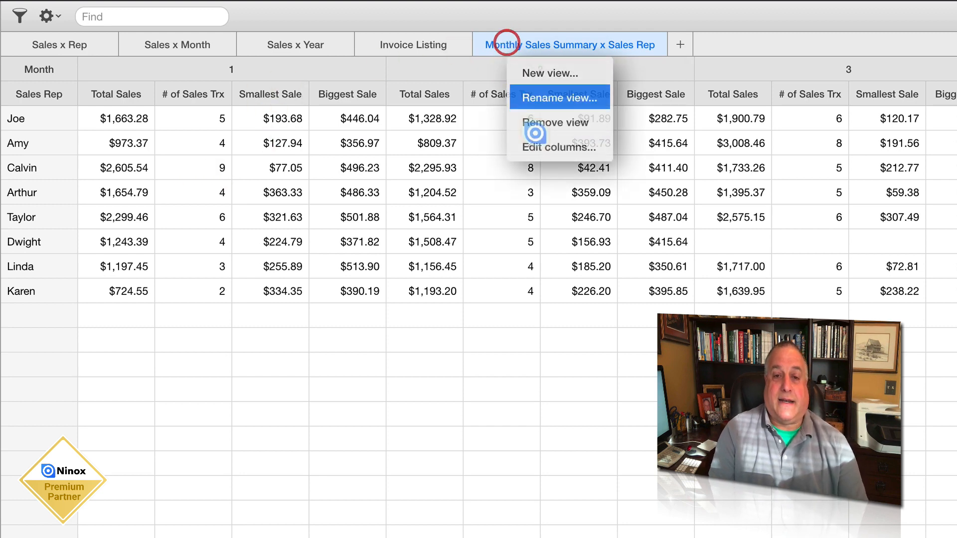
left_click(537, 145)
left_click(419, 186)
left_click(398, 213)
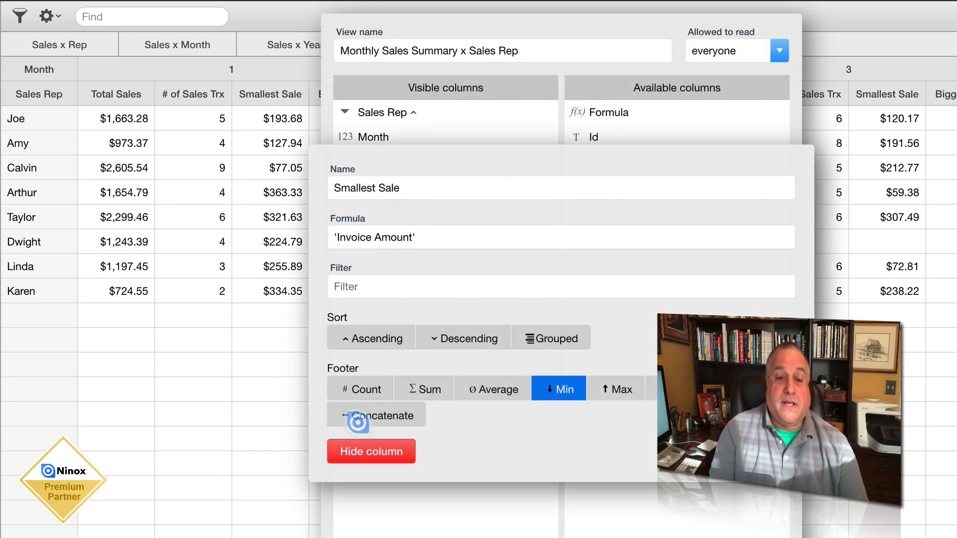
left_click(372, 448)
left_click(385, 215)
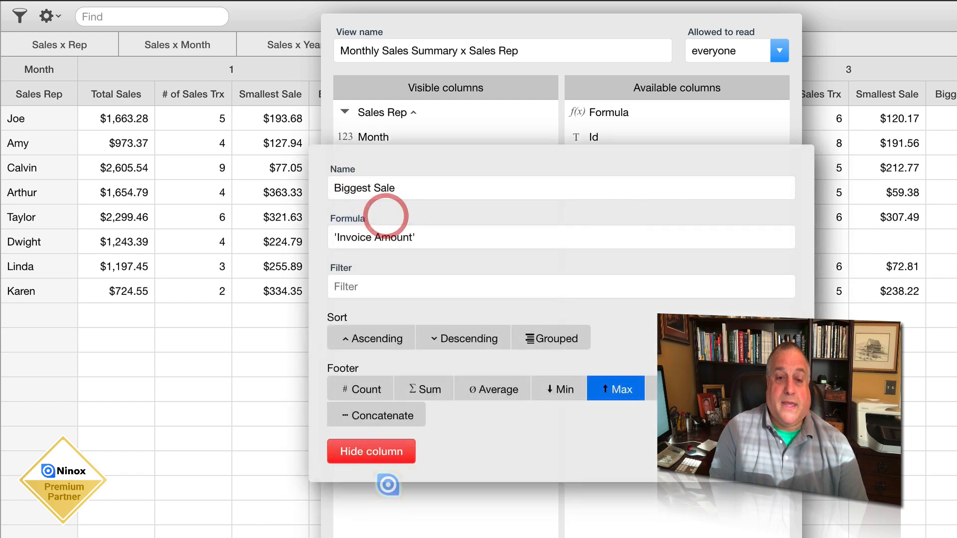
left_click(379, 445)
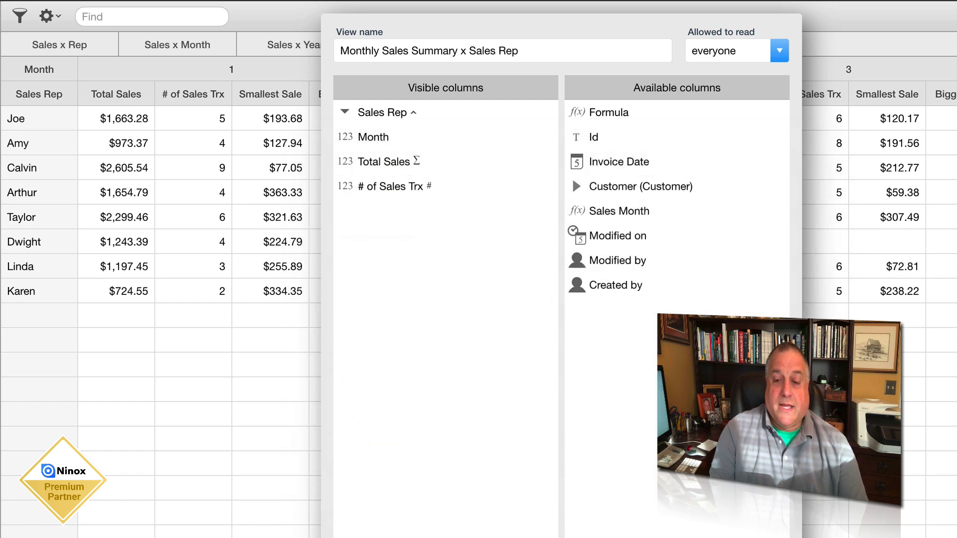
left_click(392, 187)
left_click(375, 457)
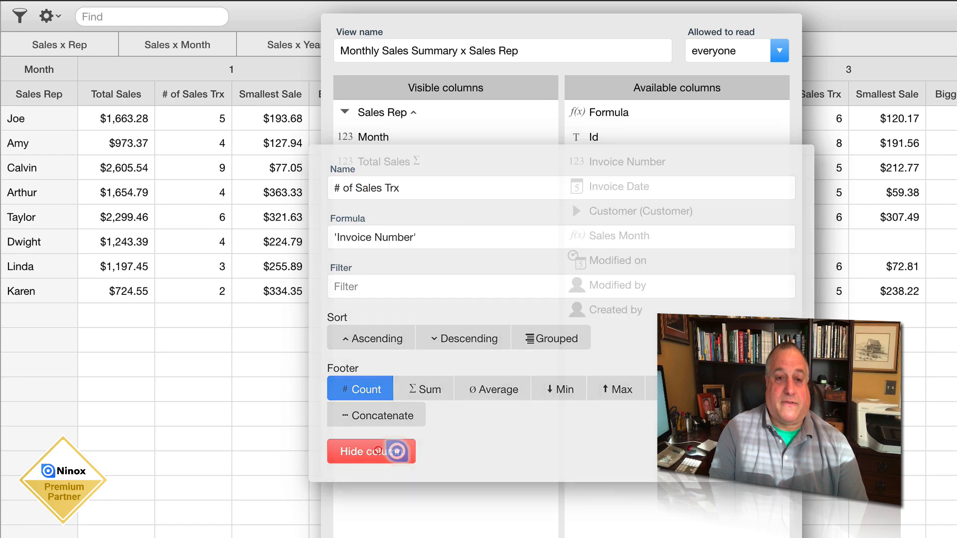
key("Return")
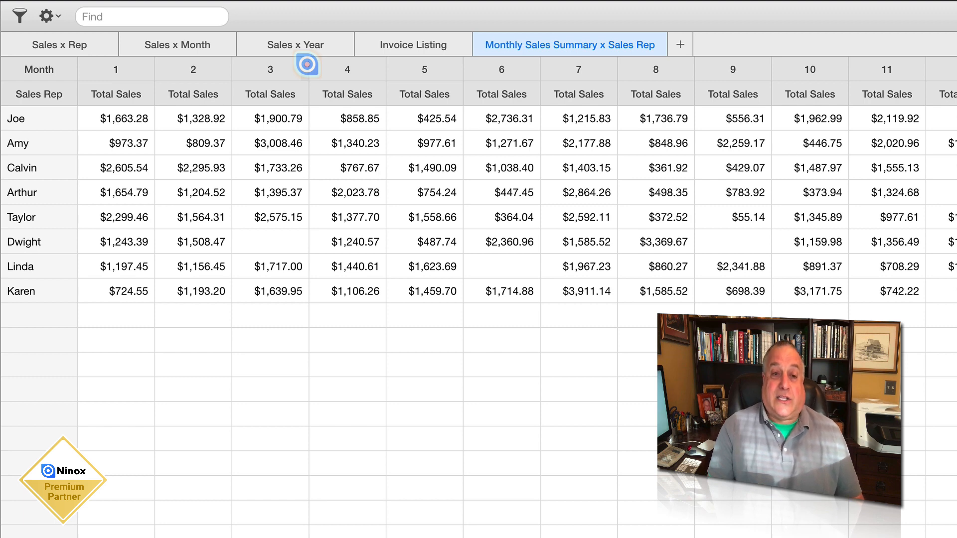
- Name the new table Monthly Financial Results
left_click_drag(307, 64, 334, 81)
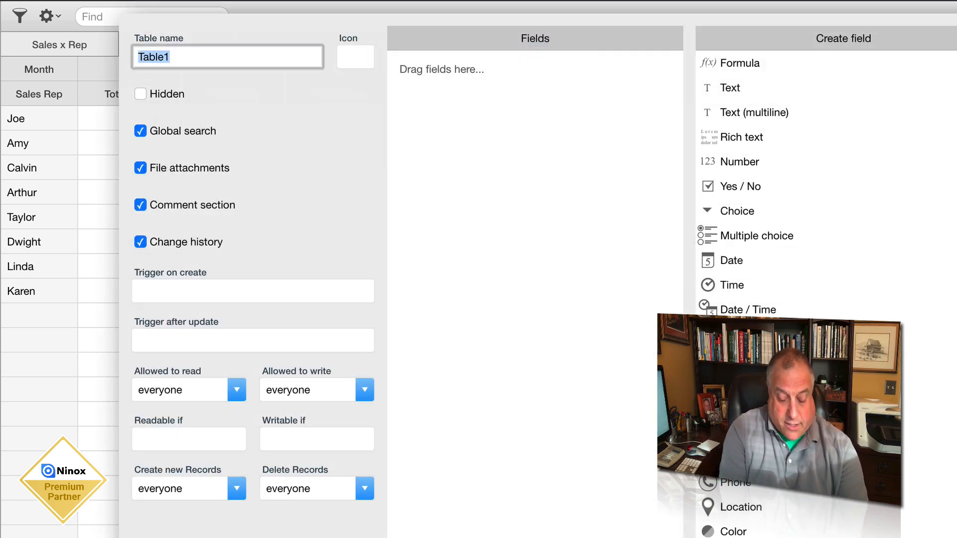
type("Monthly")
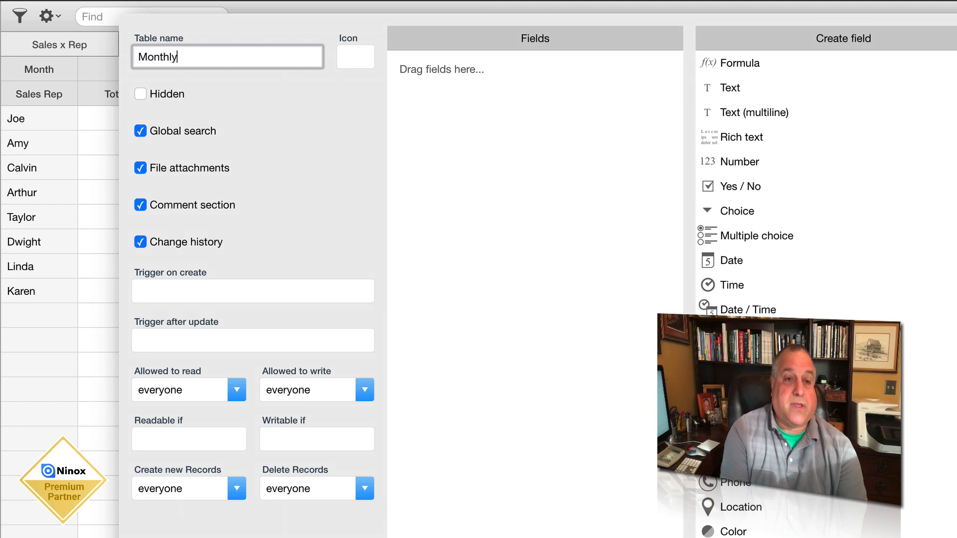
type(" Financial R")
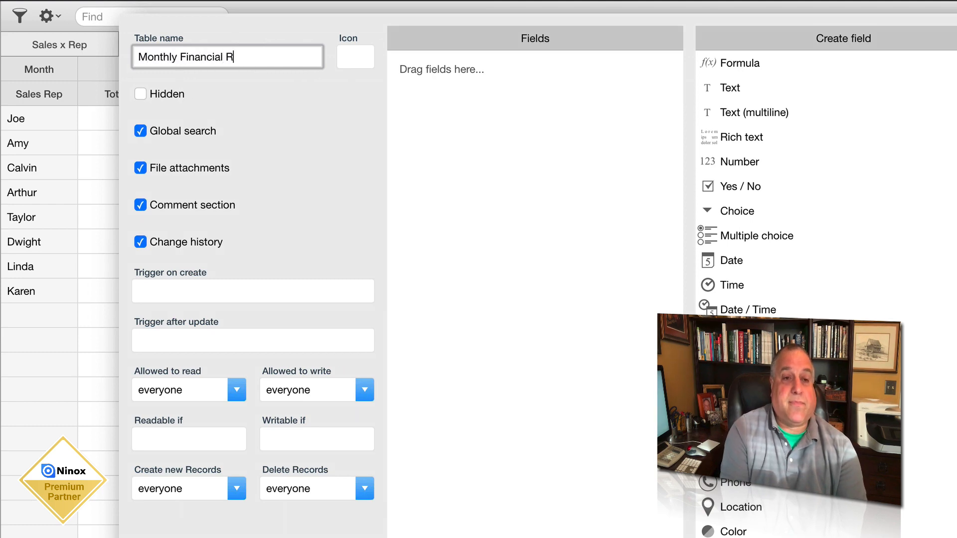
type("esults")
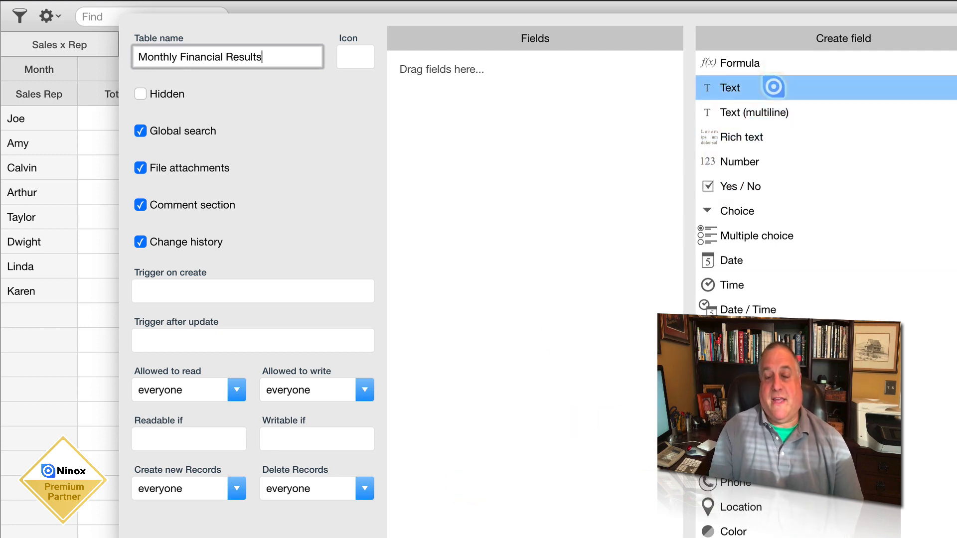
- Add a text field to the Monthly Financial Results table and name it Month
left_click_drag(768, 86, 483, 103)
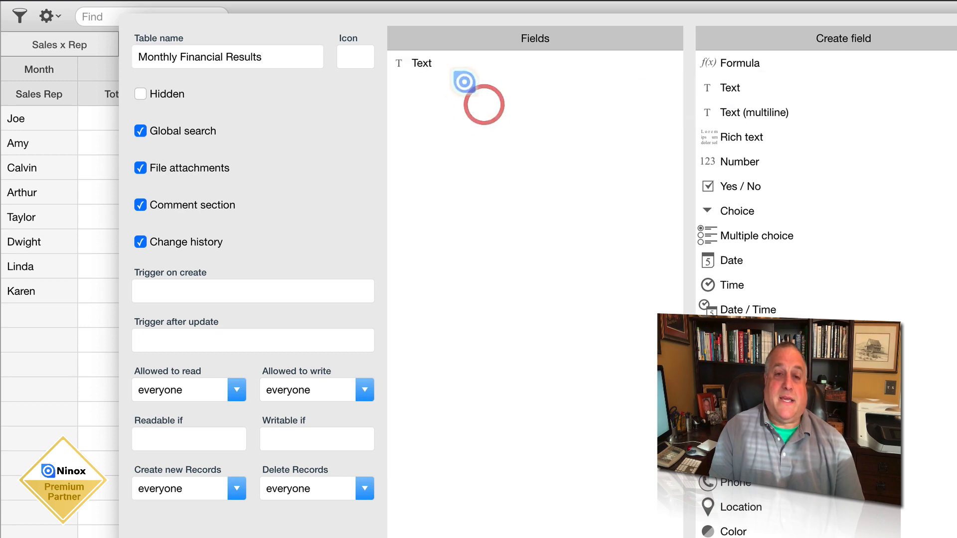
left_click(432, 62)
left_click(401, 110)
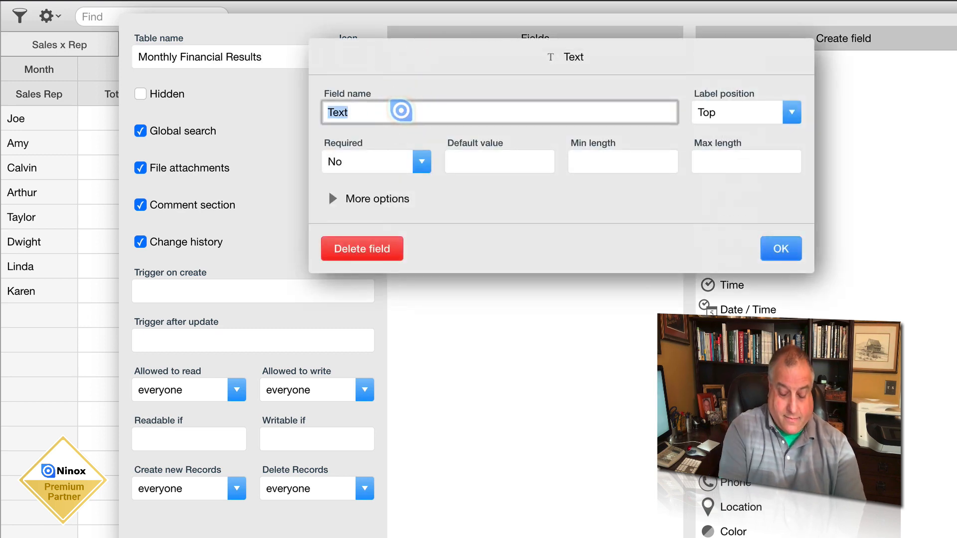
type("Month")
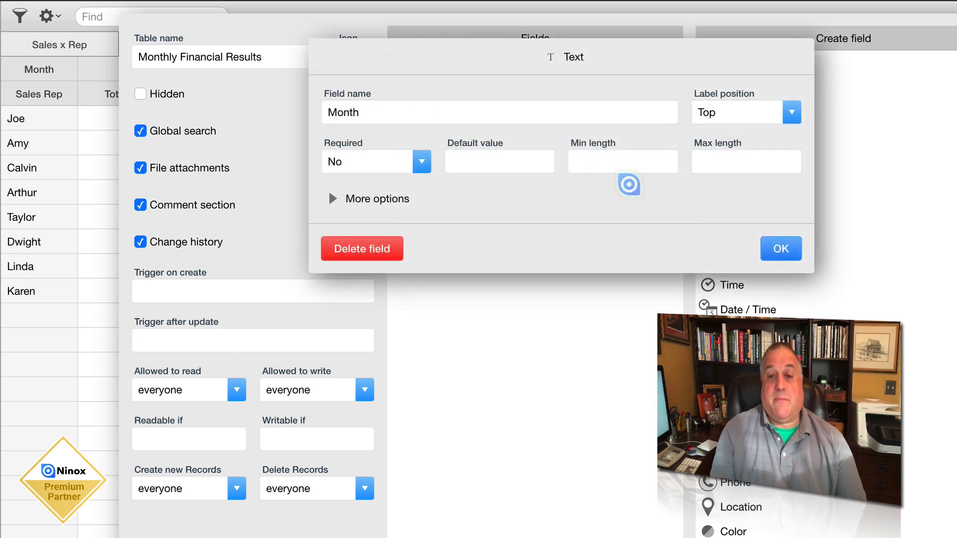
left_click(786, 244)
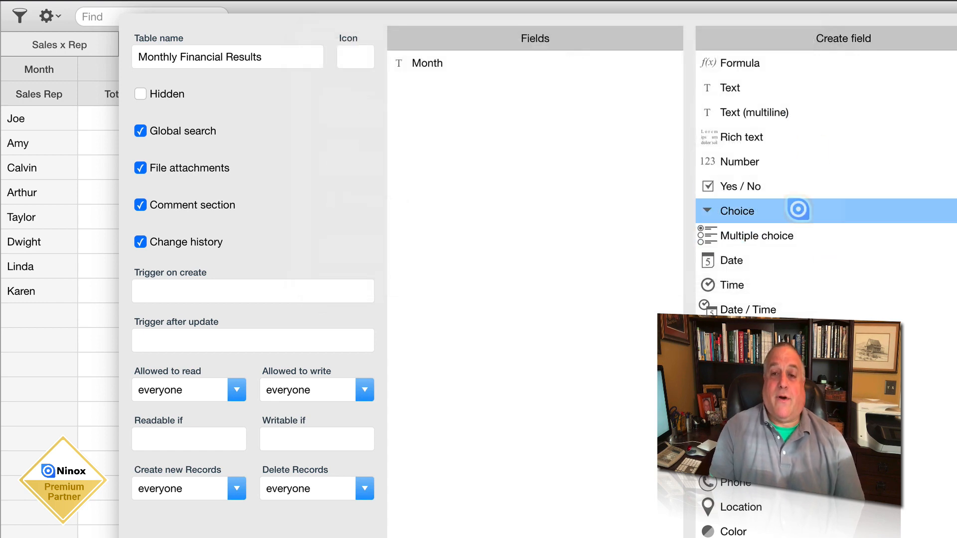
- Add a second text field to the Monthly Financial Results table and name it Customer
left_click_drag(840, 94, 545, 111)
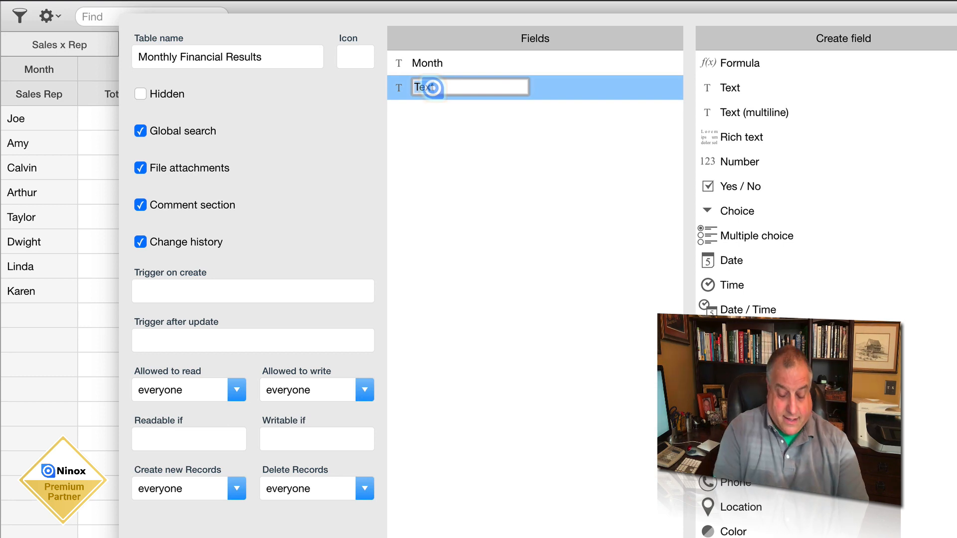
type("Customer")
key("Return")
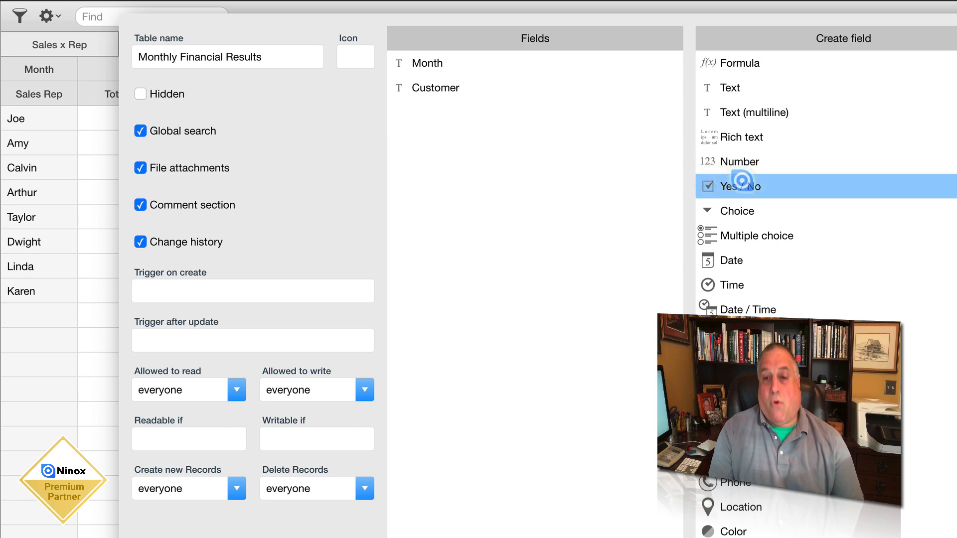
- Add a number field named Sales Revenues below the Customer field
left_click_drag(730, 161, 485, 124)
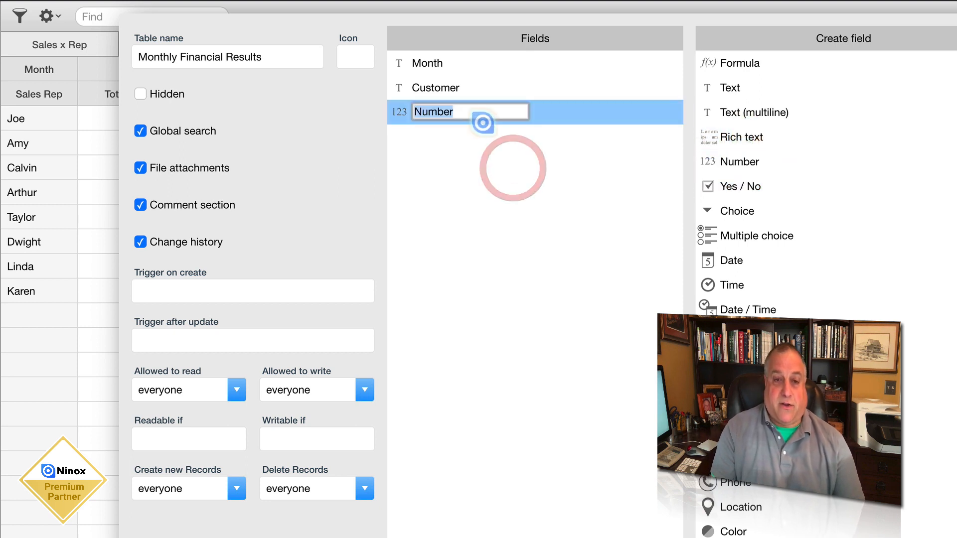
type("Szl")
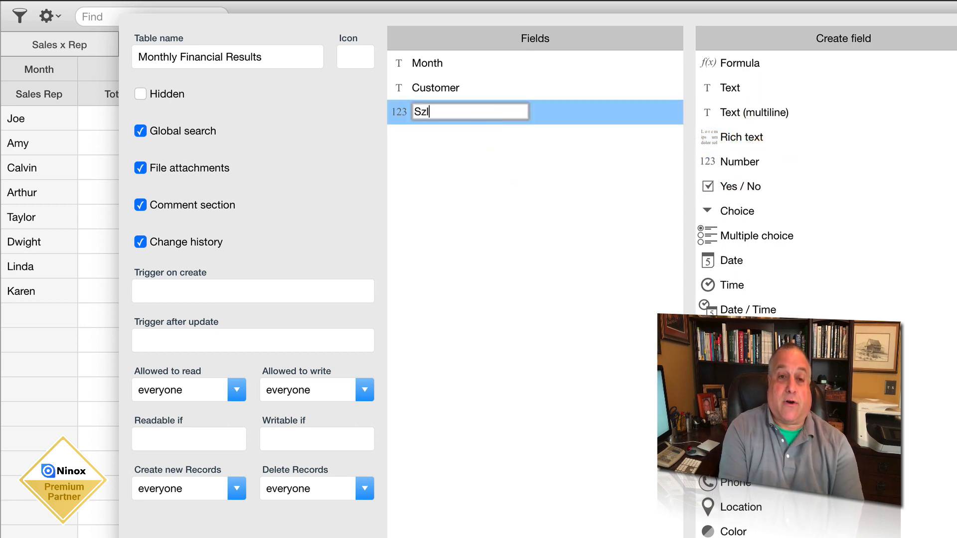
type("eles Revenues")
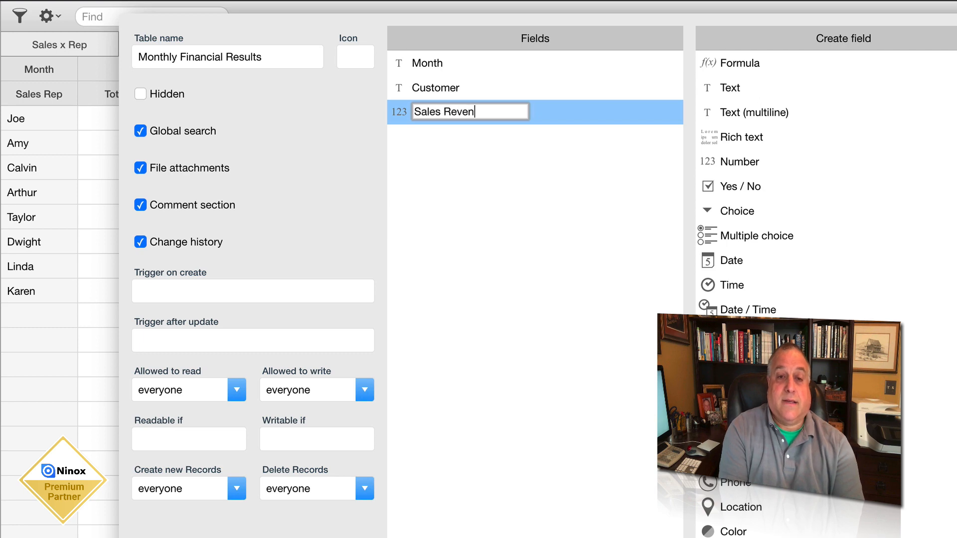
key("Return")
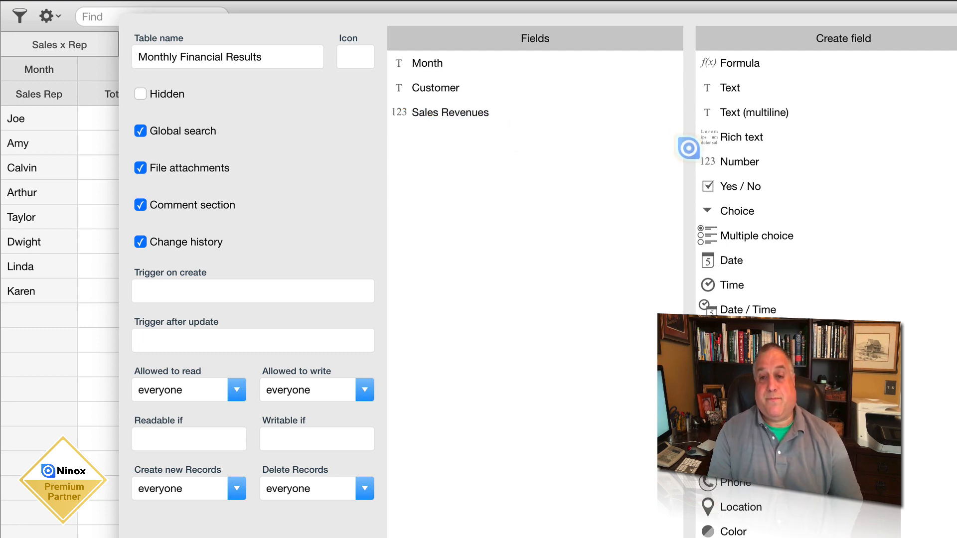
- Add a number field named Operating Expenses below Sales Revenues
left_click_drag(725, 161, 517, 188)
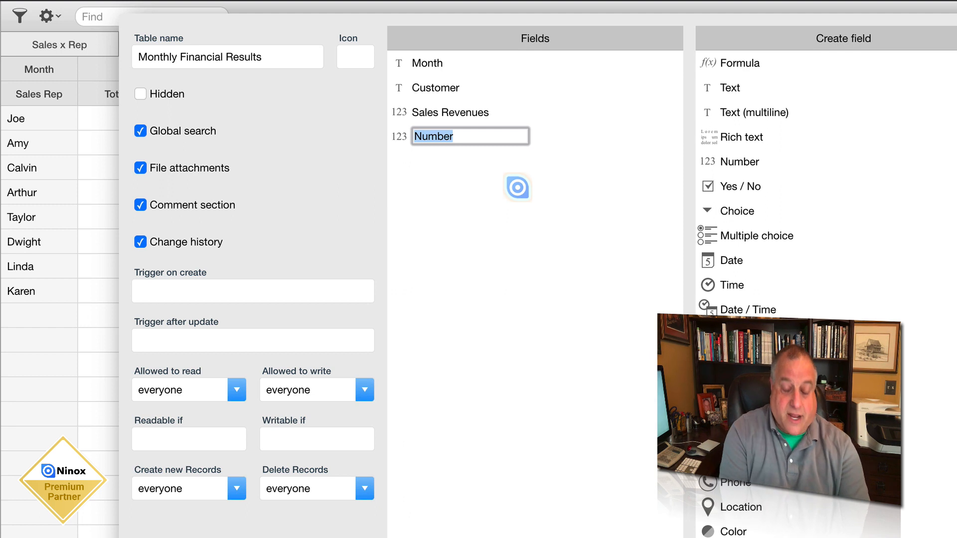
type("Sales")
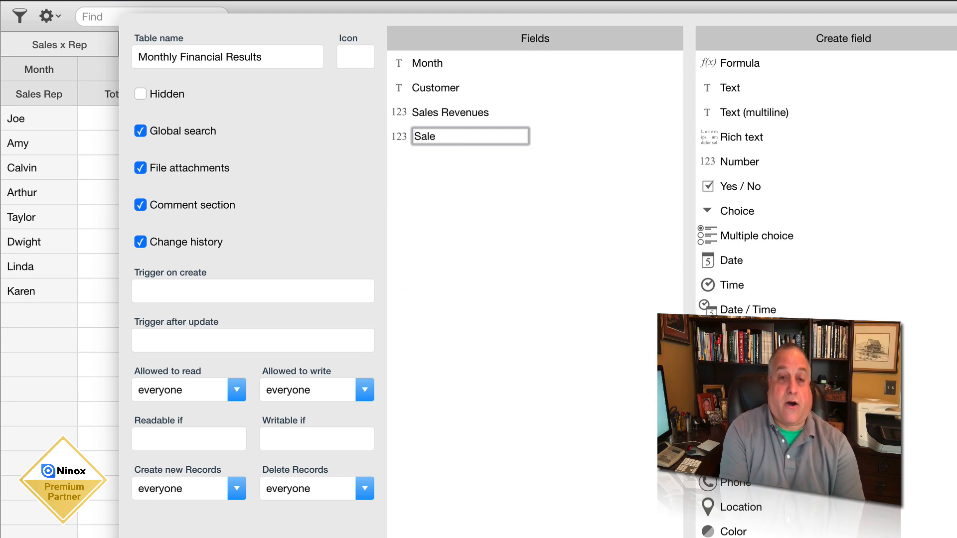
key("BackSpace")
type("Operating Expenses")
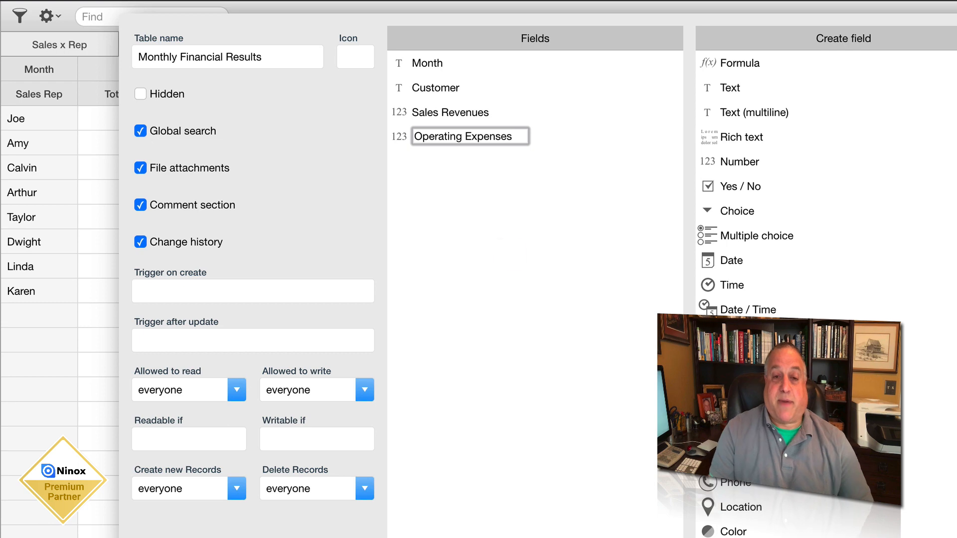
key("Return")
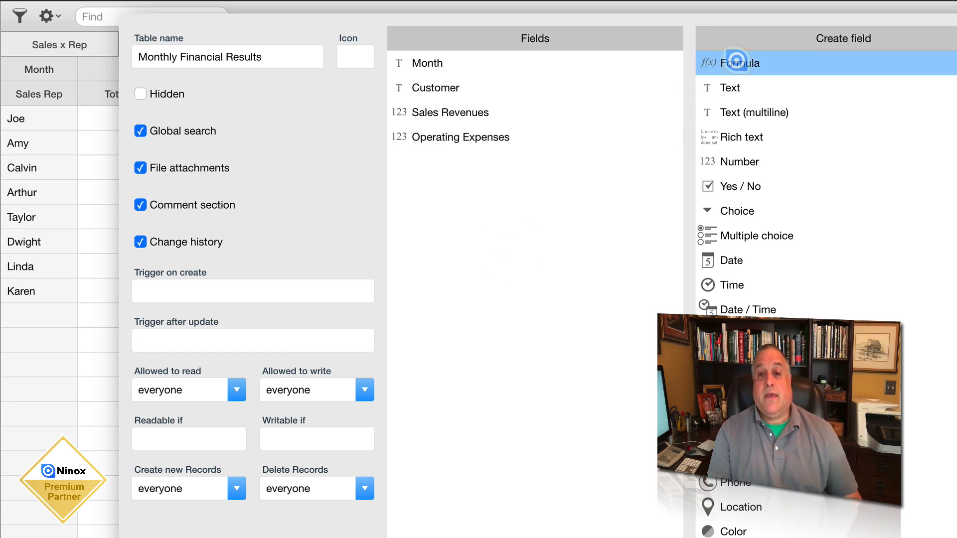
- Add a formula field below Operating Expenses that calculates 'Sales Revenues' - 'Operating Expenses'
left_click_drag(727, 61, 431, 186)
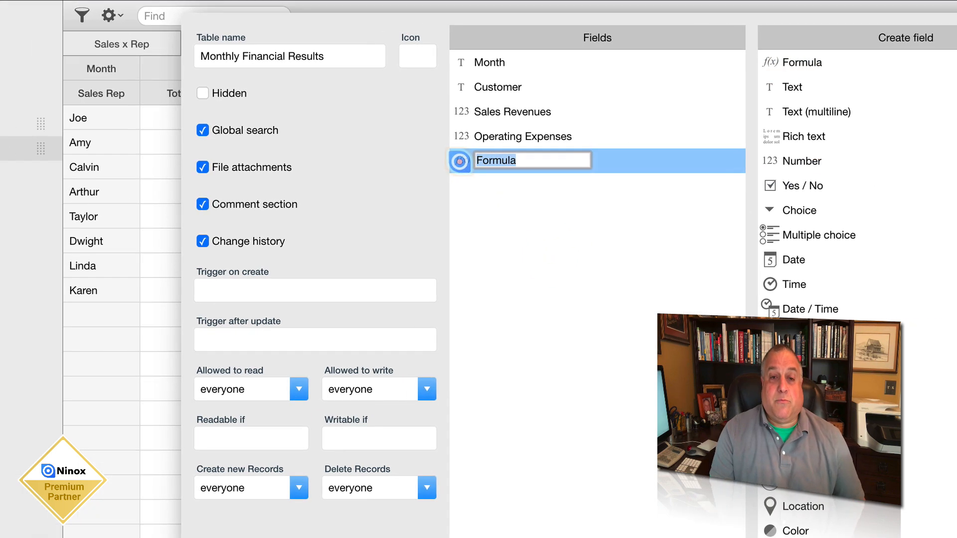
left_click(399, 160)
left_click(555, 161)
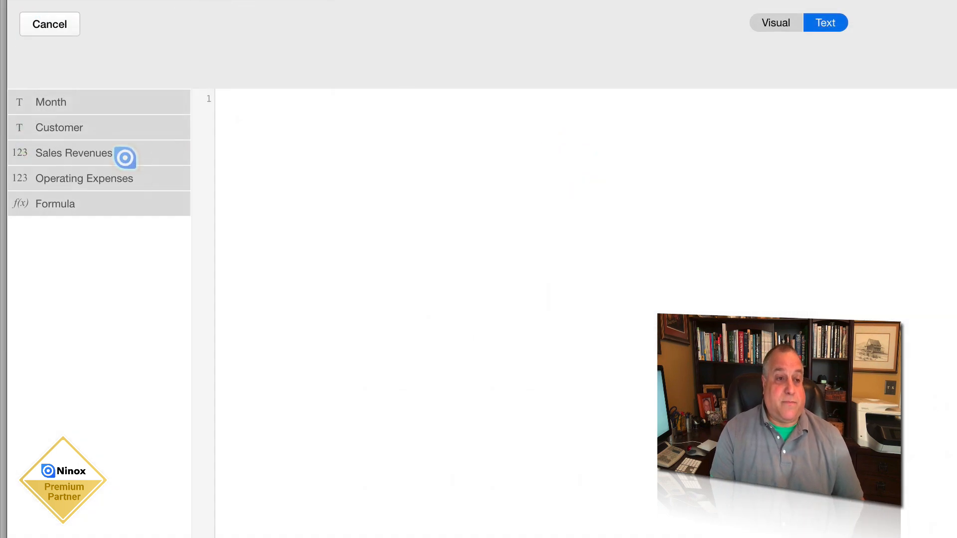
left_click(128, 154)
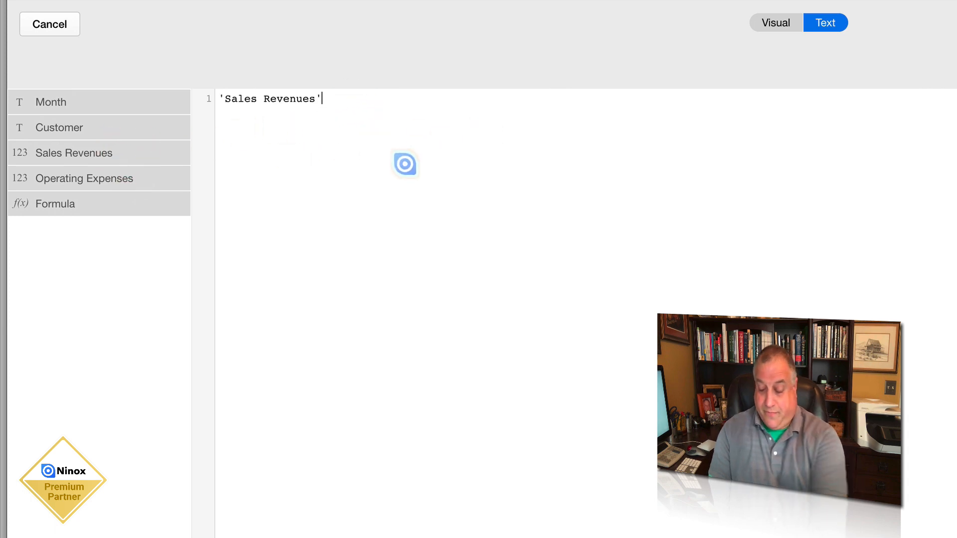
type("-")
left_click(108, 181)
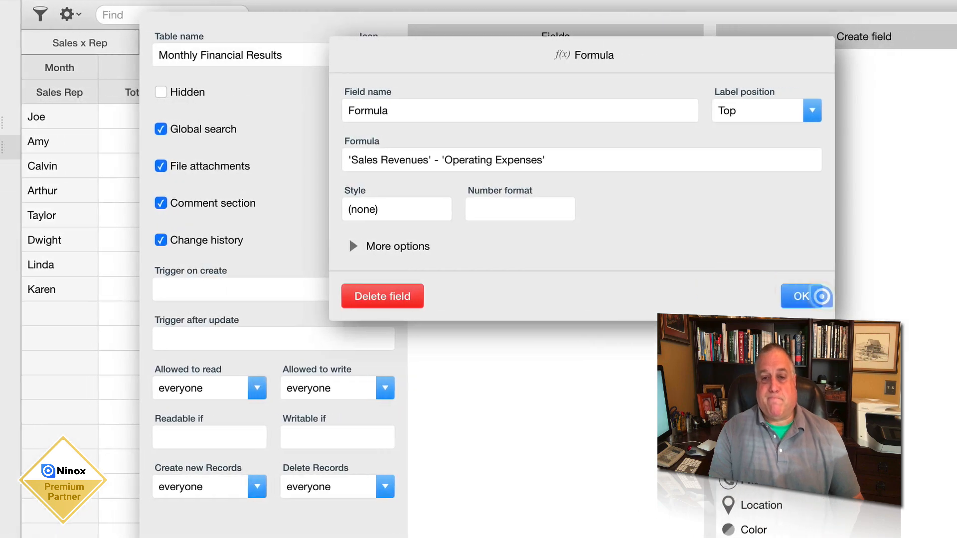
- Name the formula field Net Result and save its settings
double_click(369, 109)
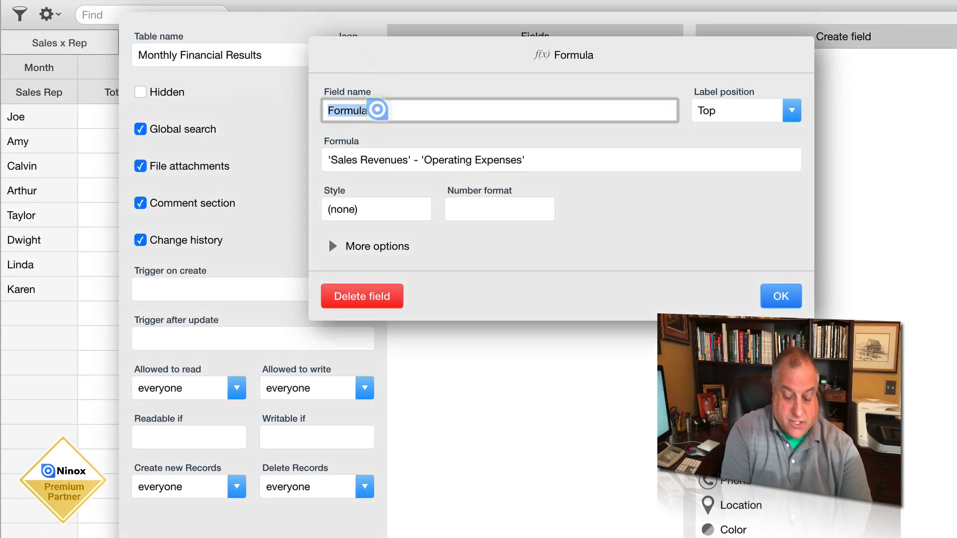
type("Net Result")
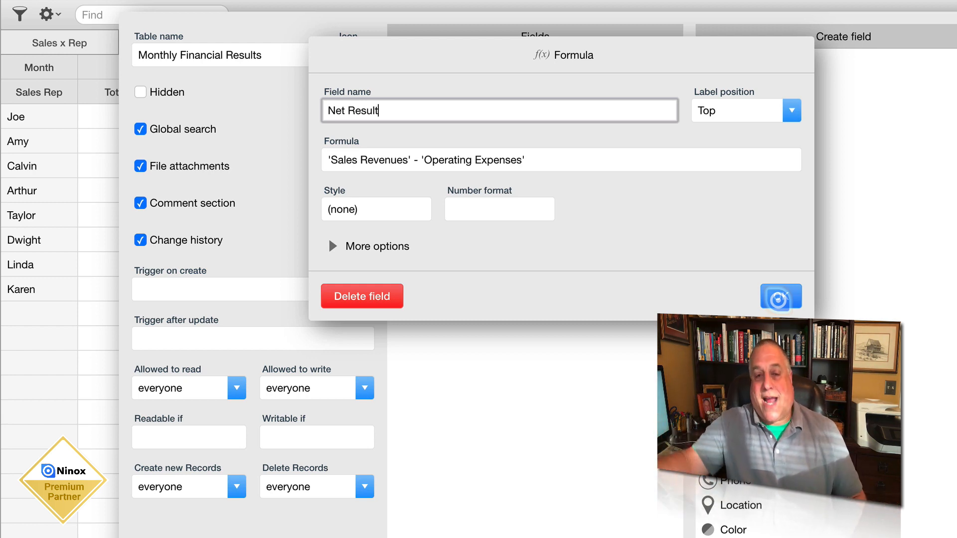
left_click(779, 298)
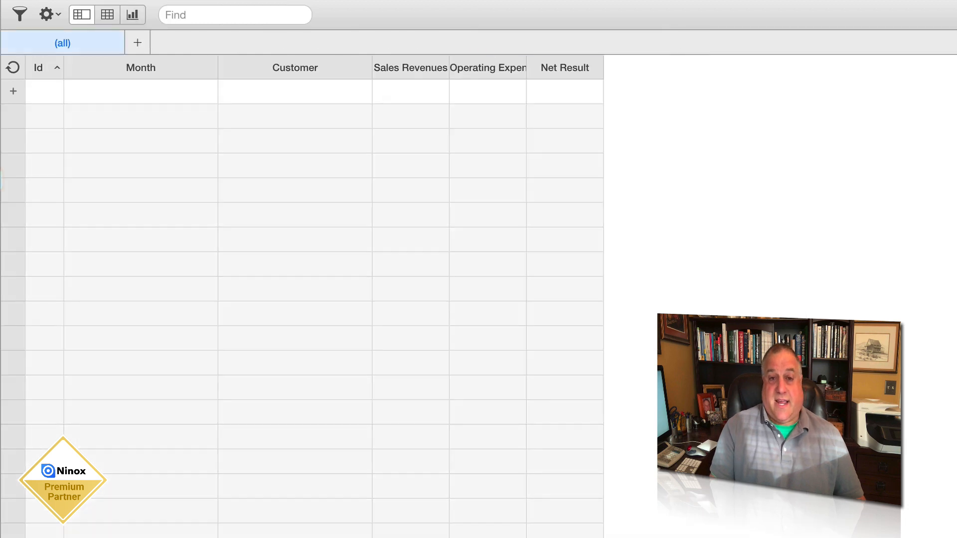
- Create a new Pivot view named Monthly Results Summary for the Monthly Financial Results table
left_click(143, 53)
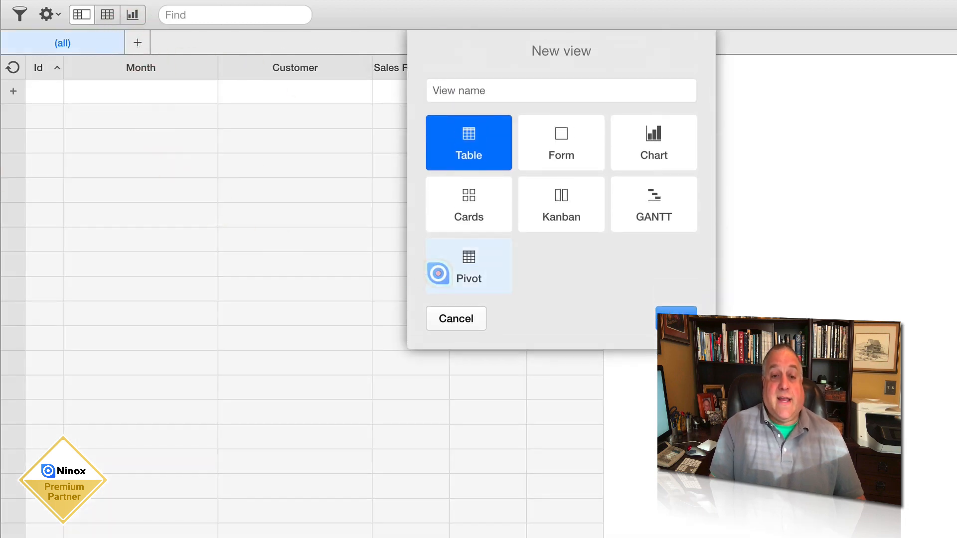
left_click(438, 272)
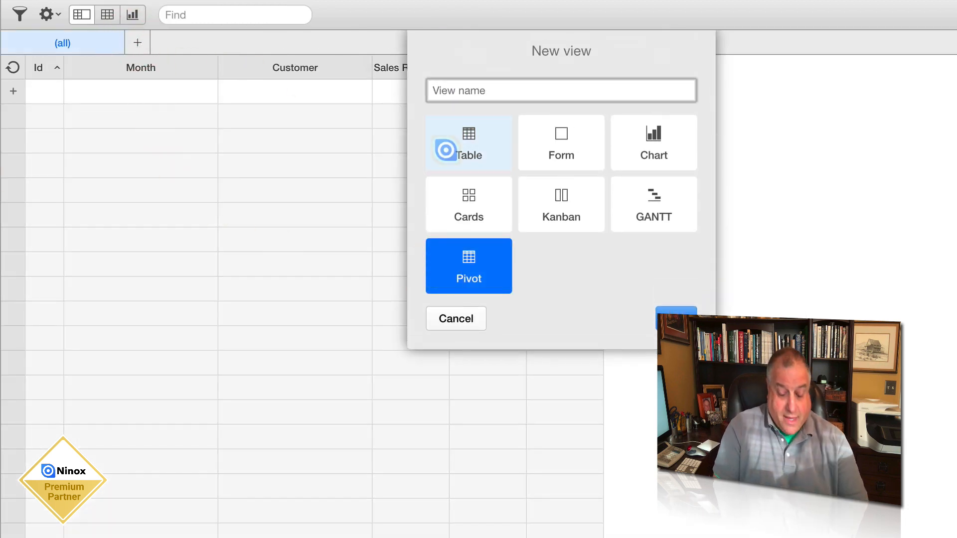
type("Monthly")
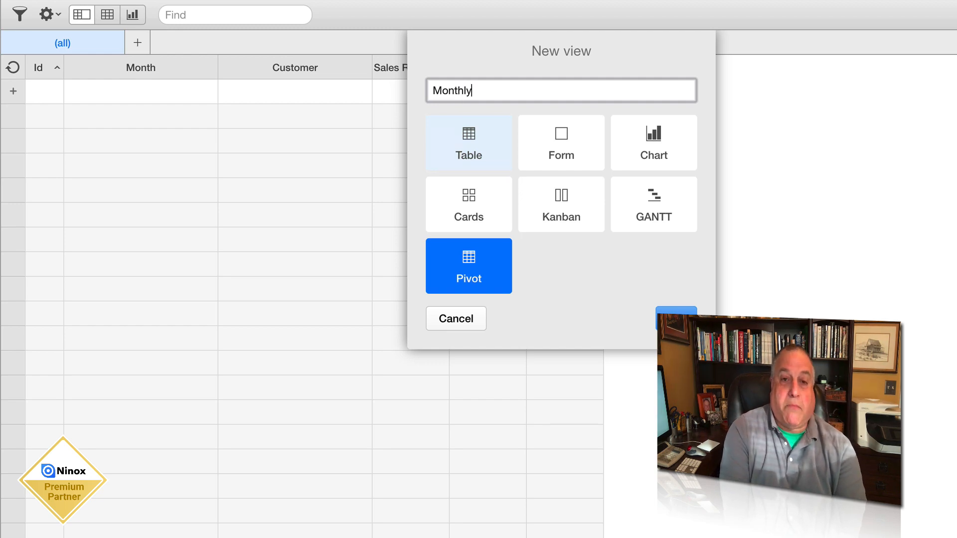
type(" Results Summary")
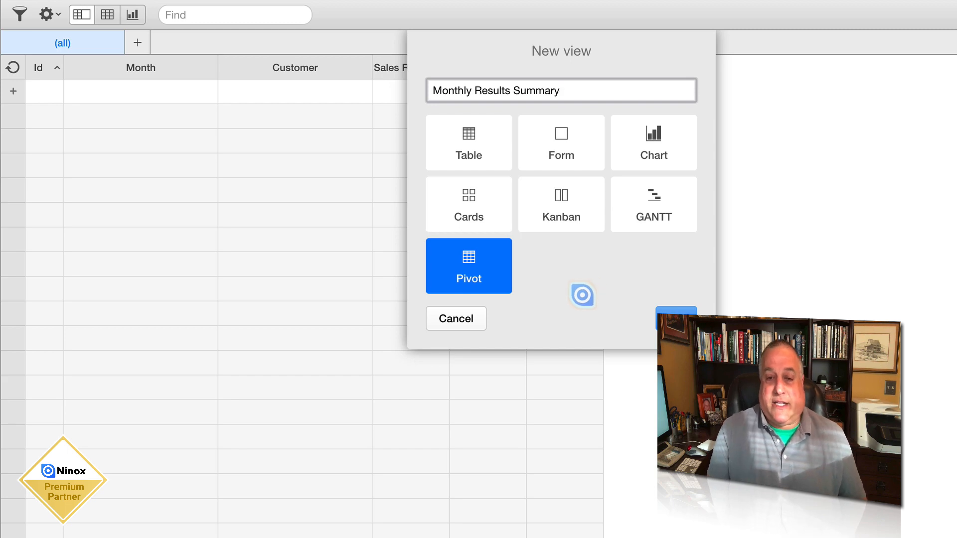
left_click(674, 314)
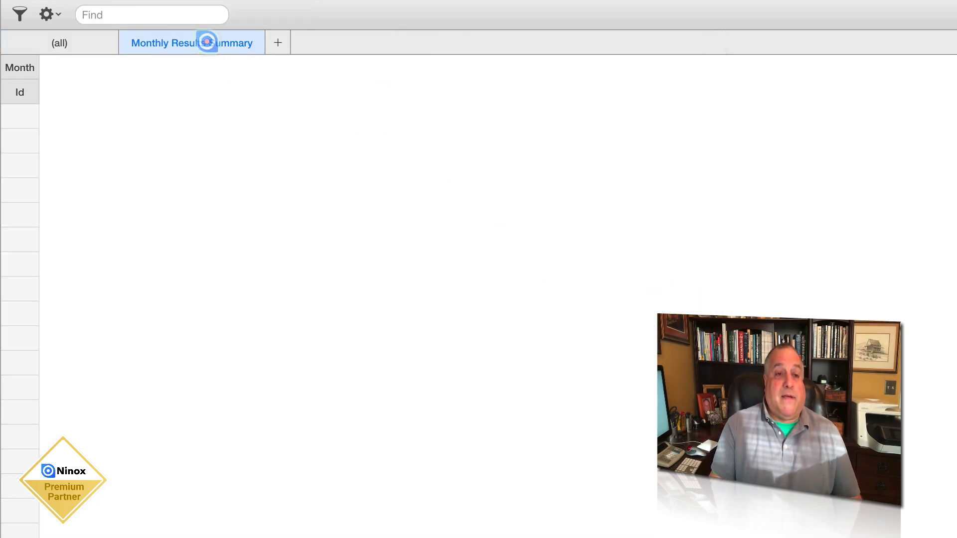
- Hide all the default visible columns of the Monthly Results Summary view, from Id through Net Result
left_click(205, 43)
left_click(226, 145)
left_click(359, 109)
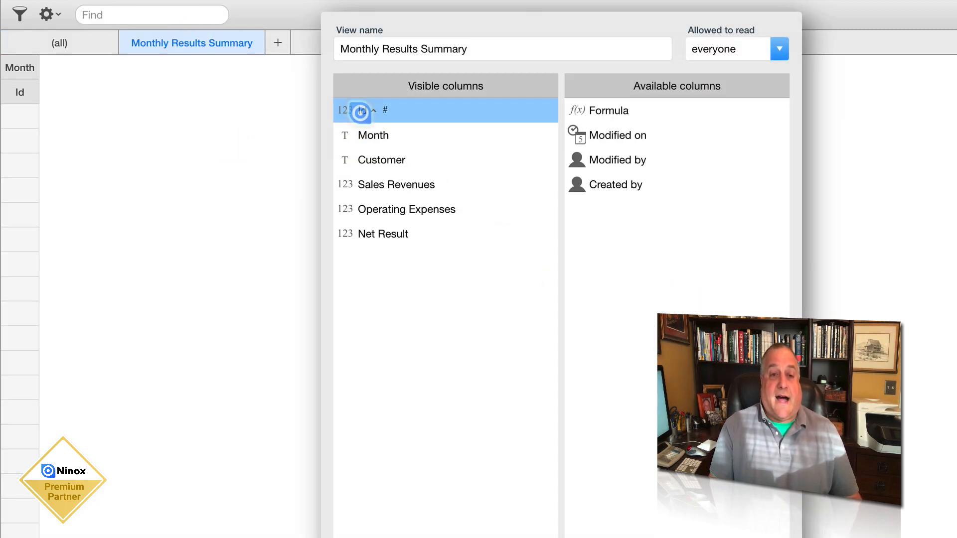
left_click(352, 433)
left_click(370, 108)
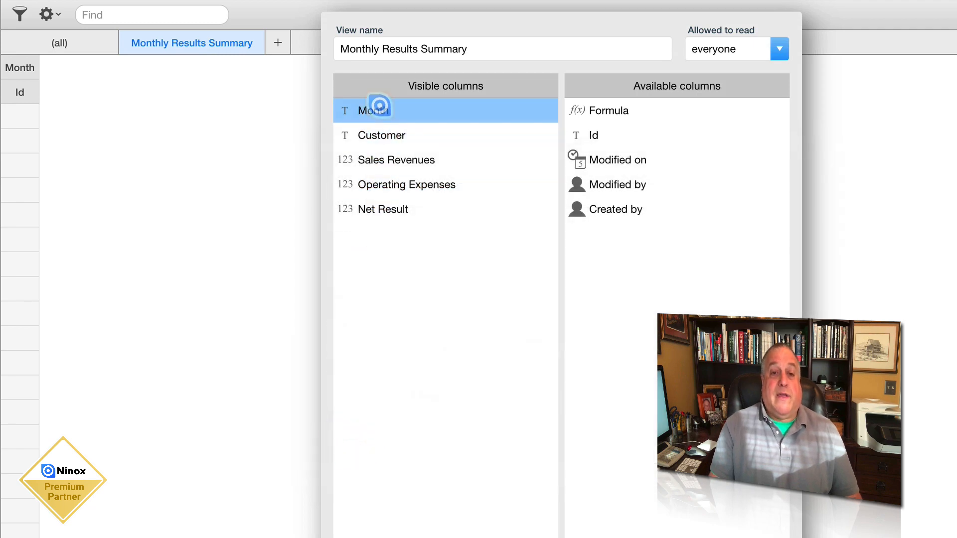
left_click(360, 433)
left_click(373, 110)
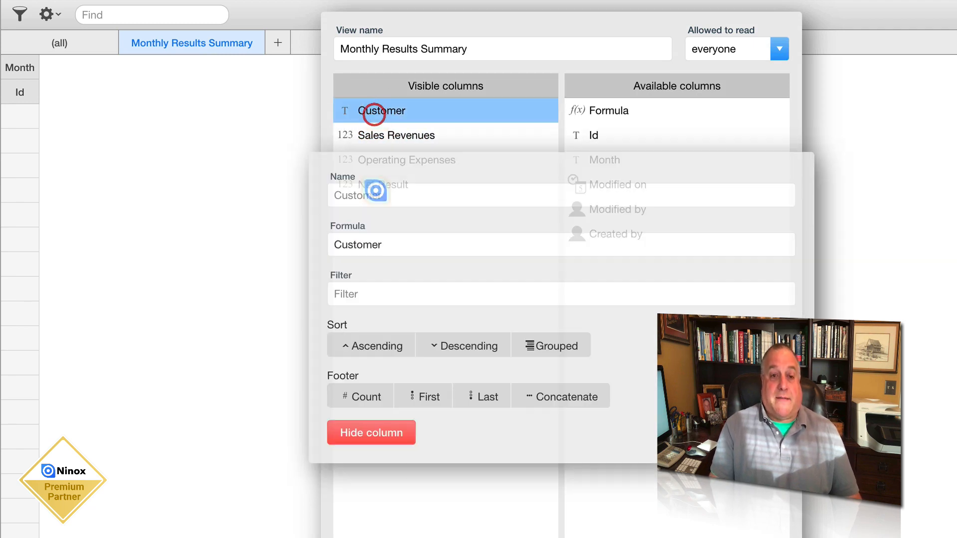
left_click(369, 432)
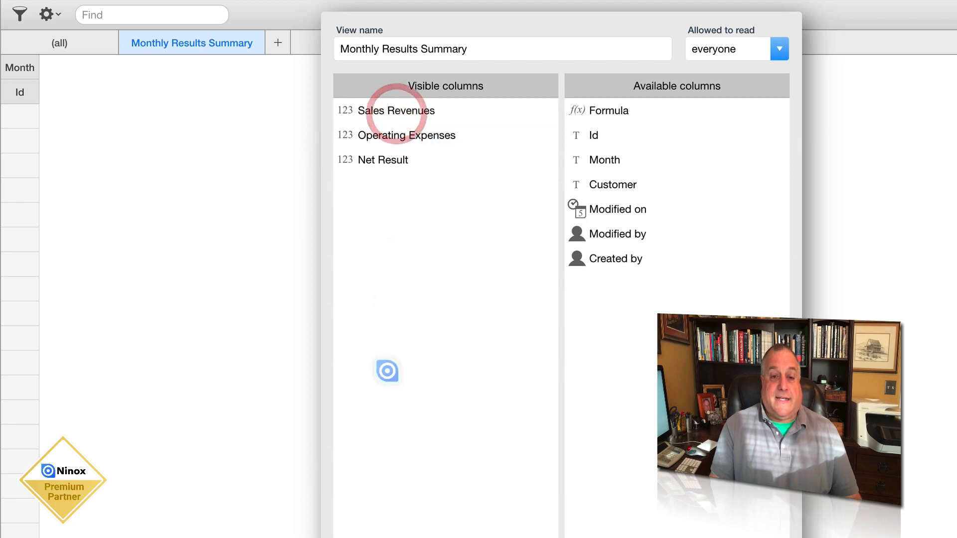
left_click(395, 110)
left_click(370, 448)
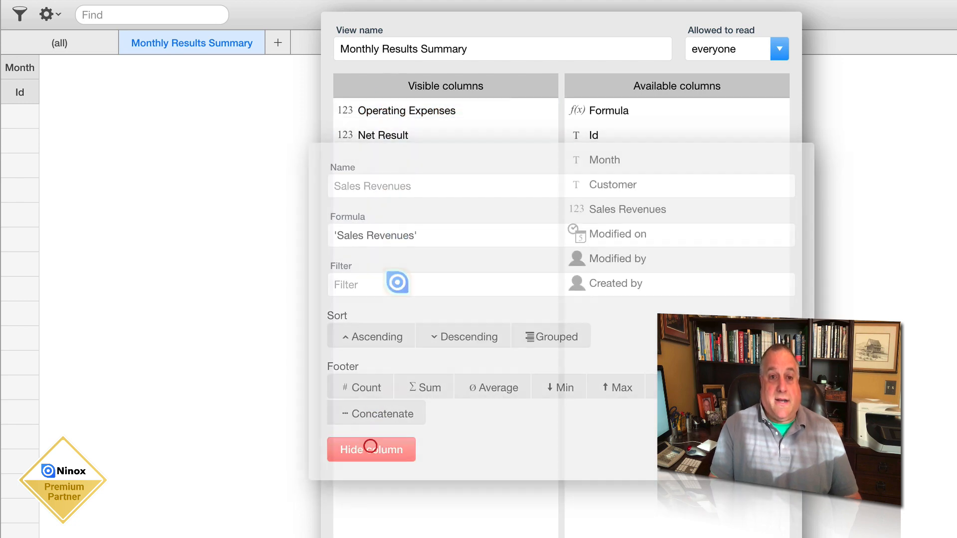
left_click(406, 110)
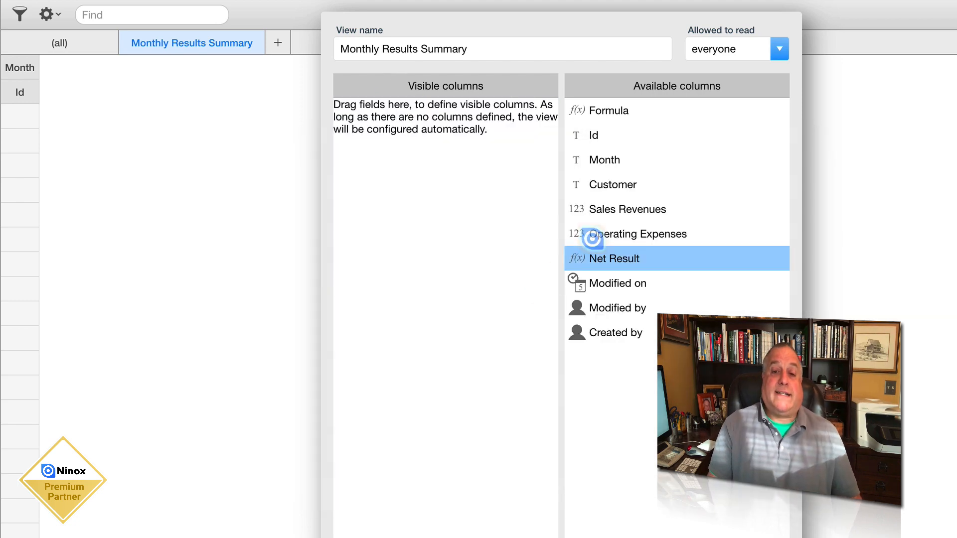
- Make Customer, Month and Sales Revenues visible columns in that order, with a Sum footer on Sales Revenues
left_click_drag(608, 184, 407, 144)
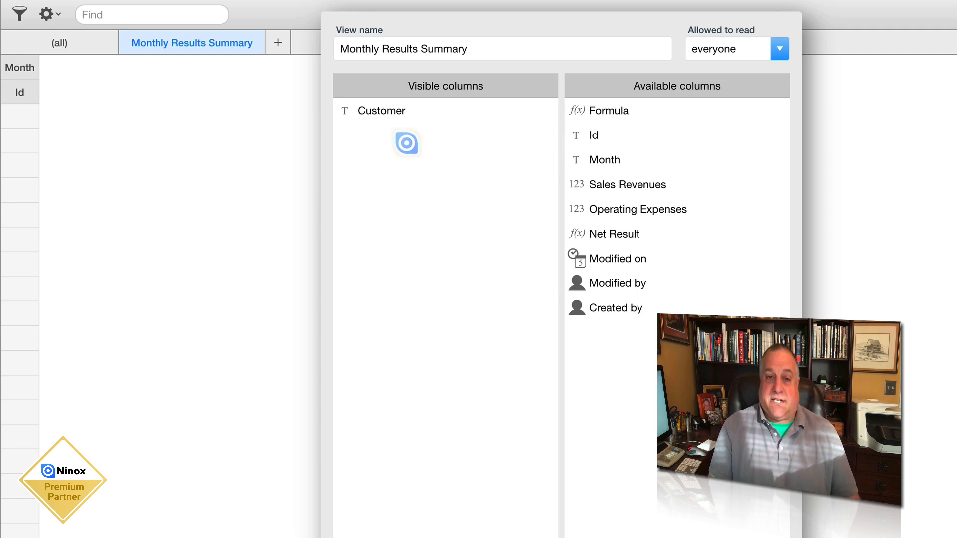
left_click_drag(593, 160, 403, 156)
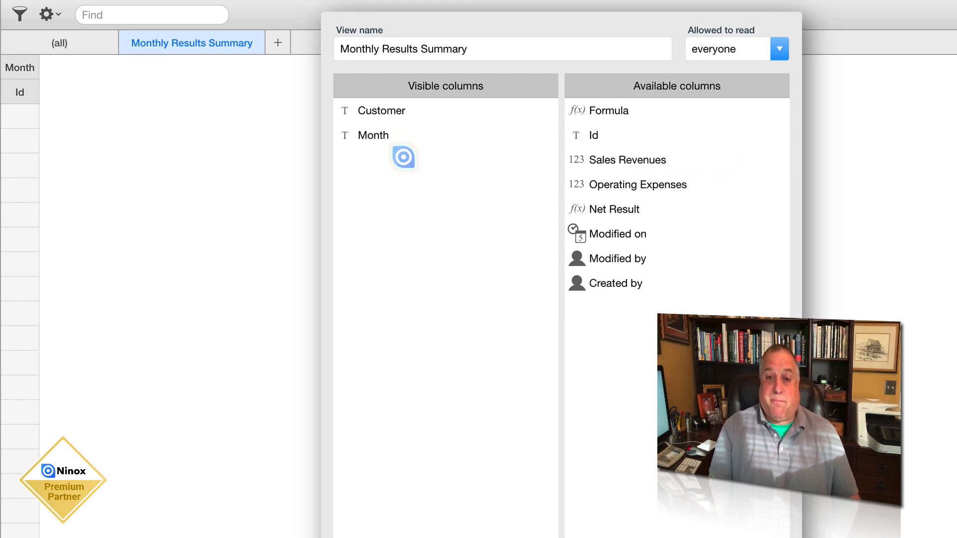
left_click_drag(579, 160, 384, 175)
left_click(349, 159)
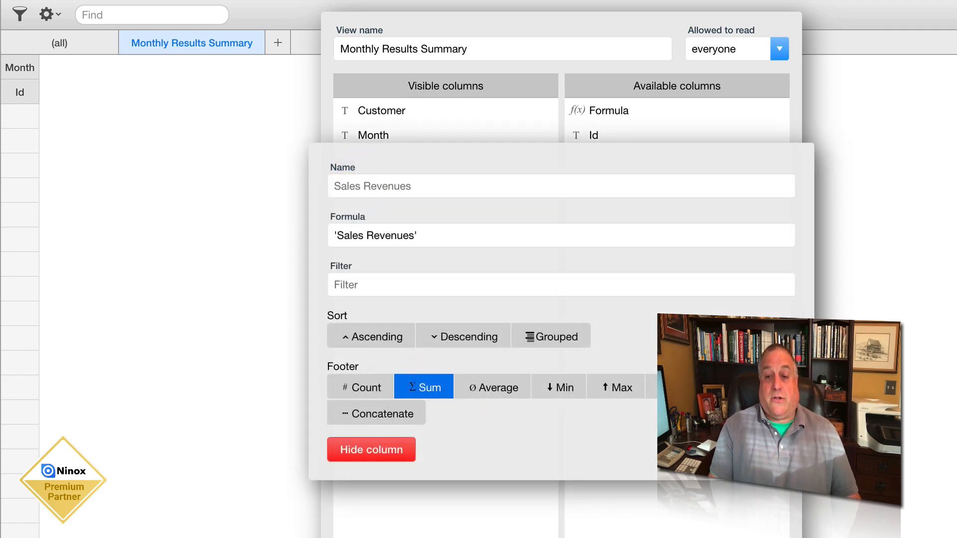
left_click(775, 450)
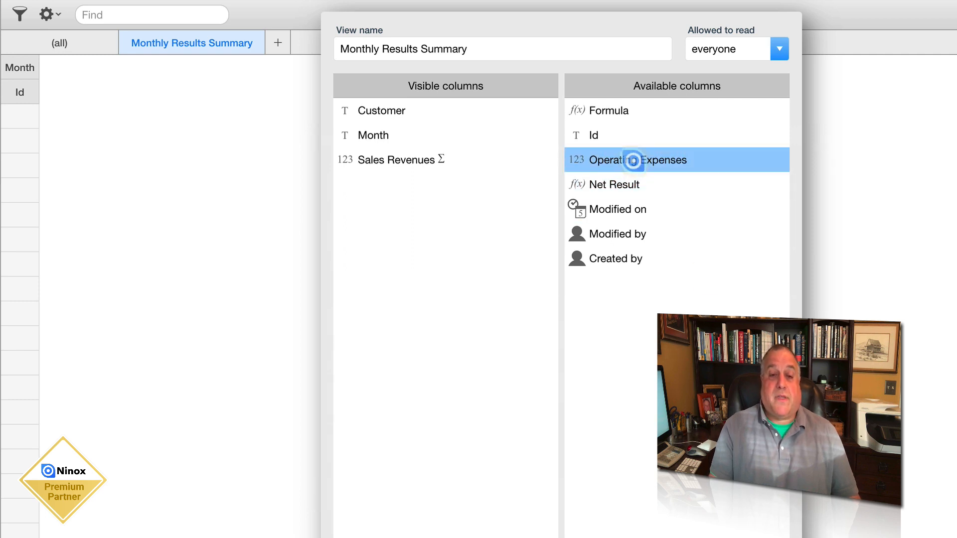
- Add Operating Expenses below Sales Revenues in the visible columns and set its footer to Sum
left_click_drag(634, 158, 425, 229)
left_click(345, 190)
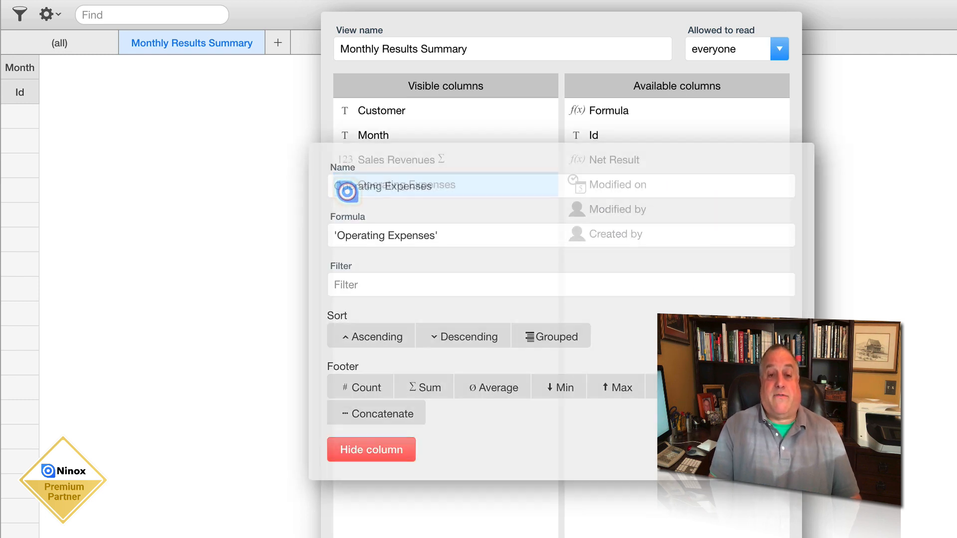
left_click(423, 389)
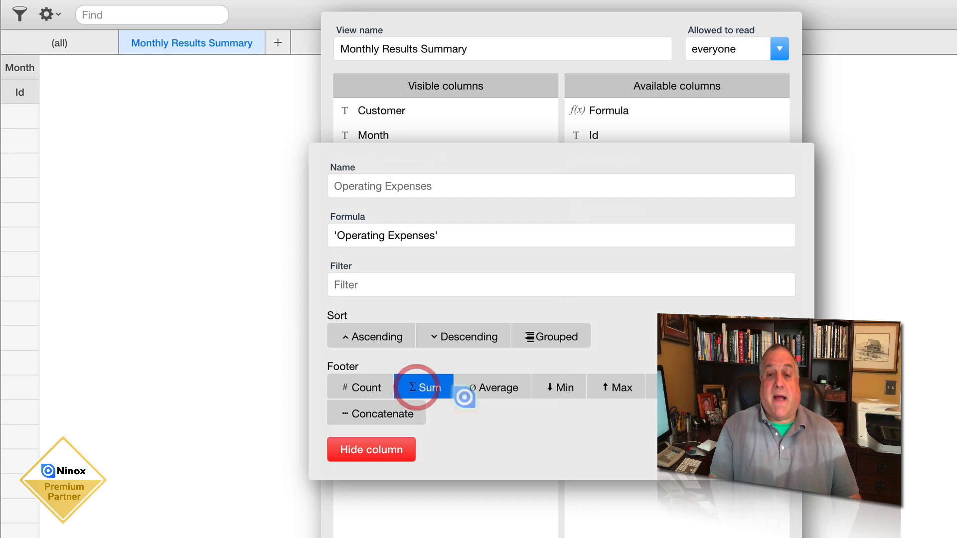
key("Escape")
- Add Net Result below Operating Expenses in the visible columns with a Sum footer, and save the Monthly Results Summary view
left_click_drag(606, 158, 427, 235)
left_click(363, 208)
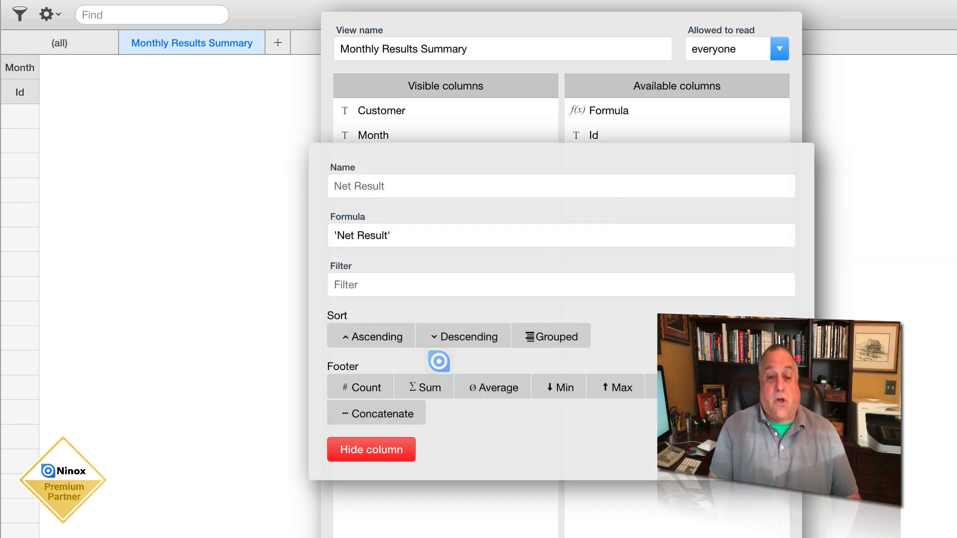
left_click(431, 387)
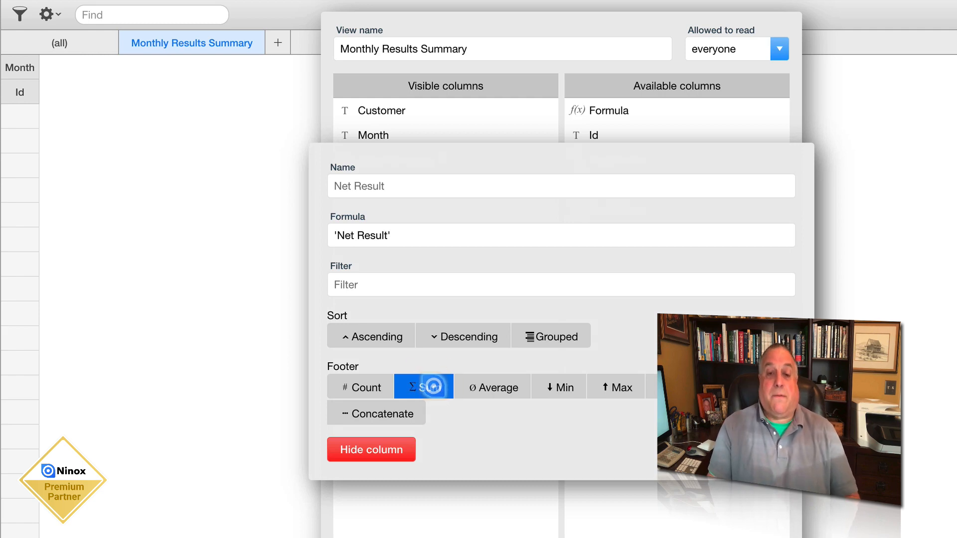
left_click(774, 450)
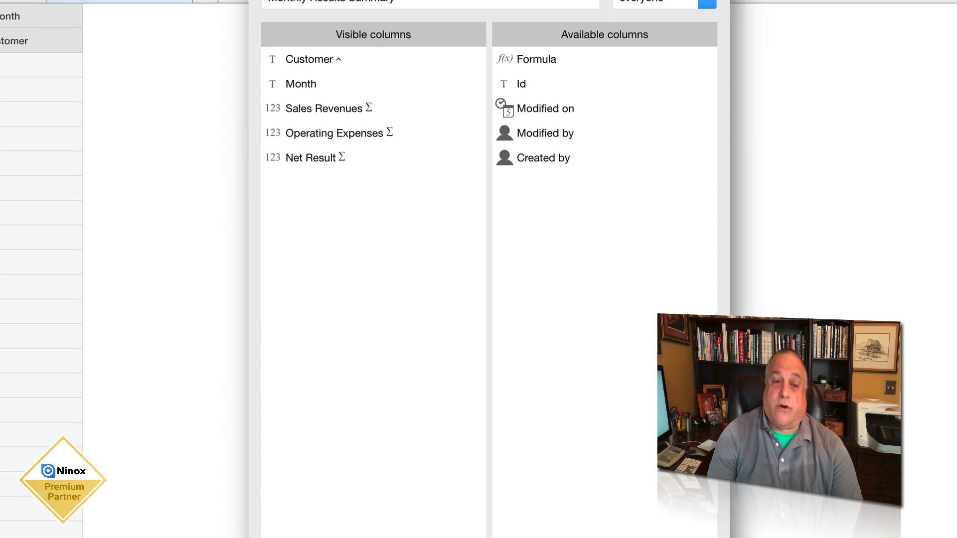
key("Return")
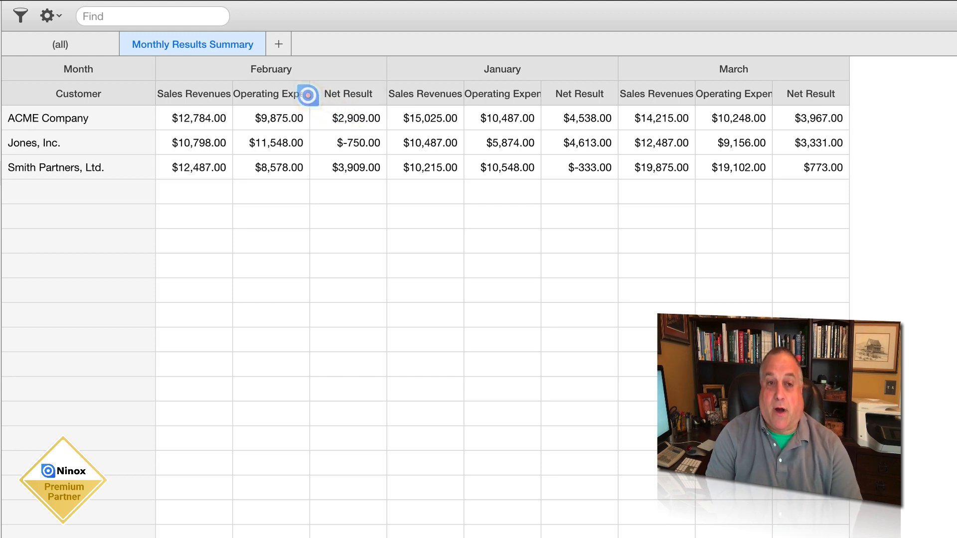
- Widen the Sales Revenues, Operating Expenses and Net Result columns under February so their headings fit in full
left_click_drag(309, 95, 341, 99)
left_click_drag(231, 100, 253, 95)
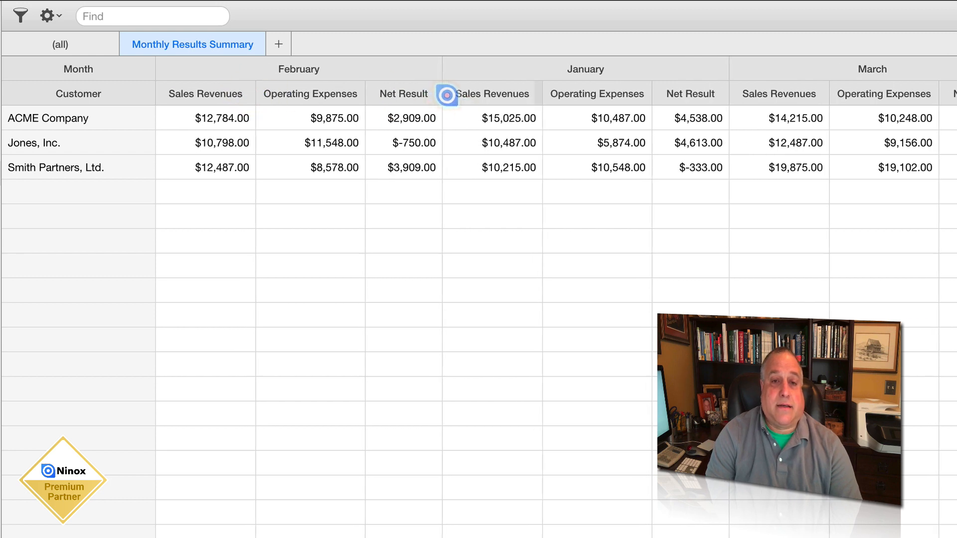
left_click_drag(442, 93, 545, 69)
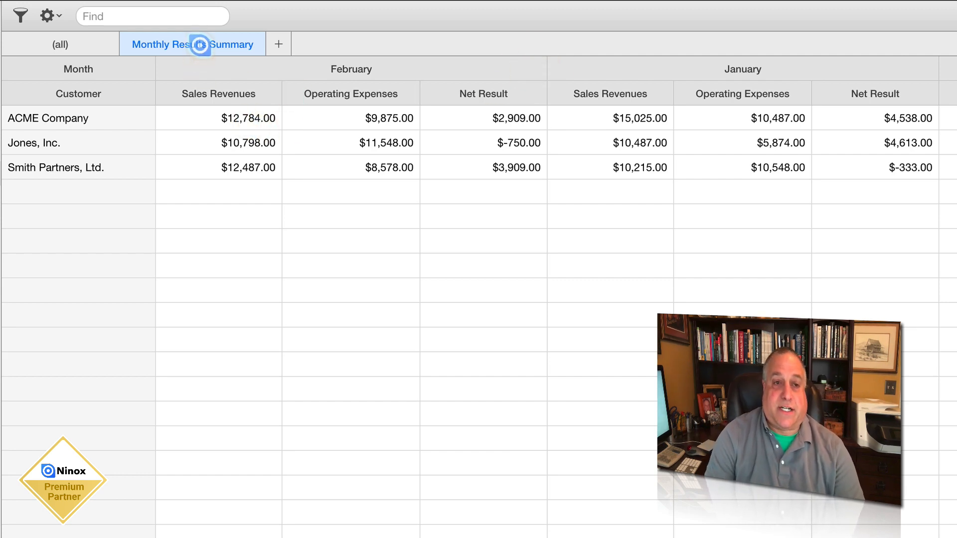
- In the Monthly Results Summary view settings, rename the Sales Revenues column as Total Sales
right_click(200, 44)
left_click(207, 145)
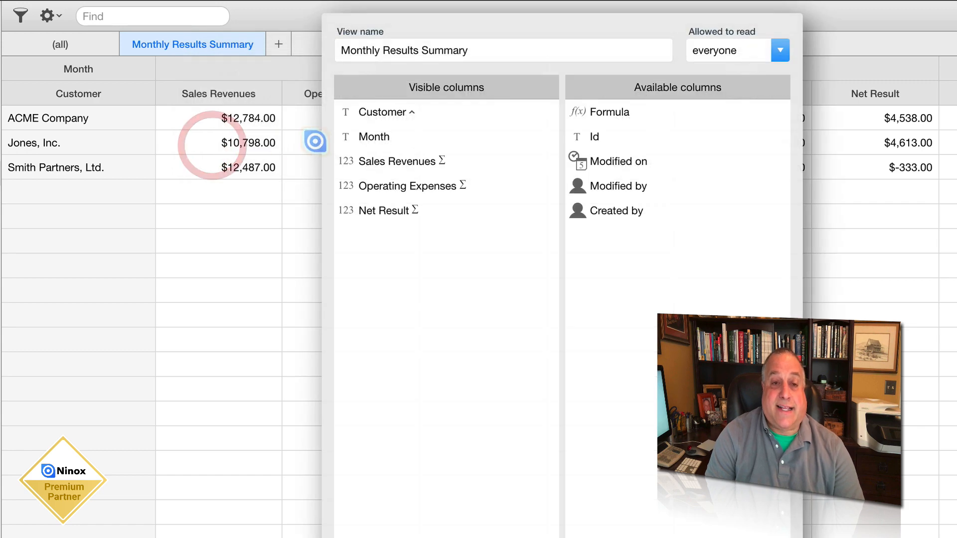
left_click(378, 167)
left_click(376, 167)
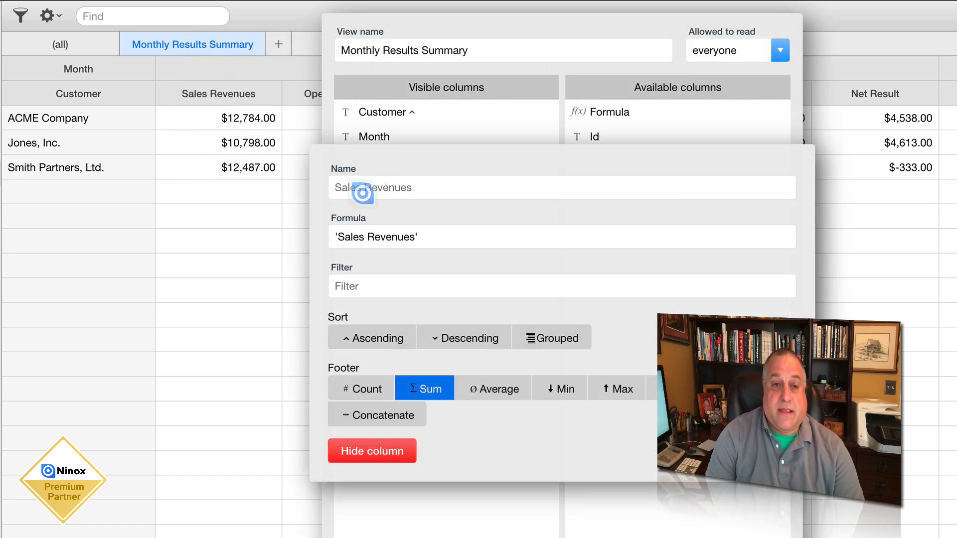
left_click(363, 189)
type("Total Sales")
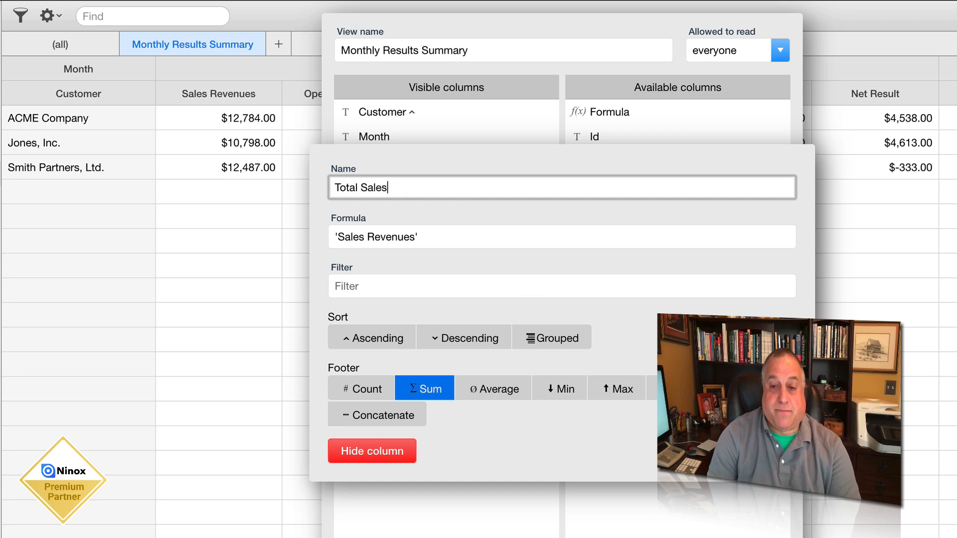
key("Return")
- Rename the Operating Expenses column of the view as Total Expenses
left_click(404, 184)
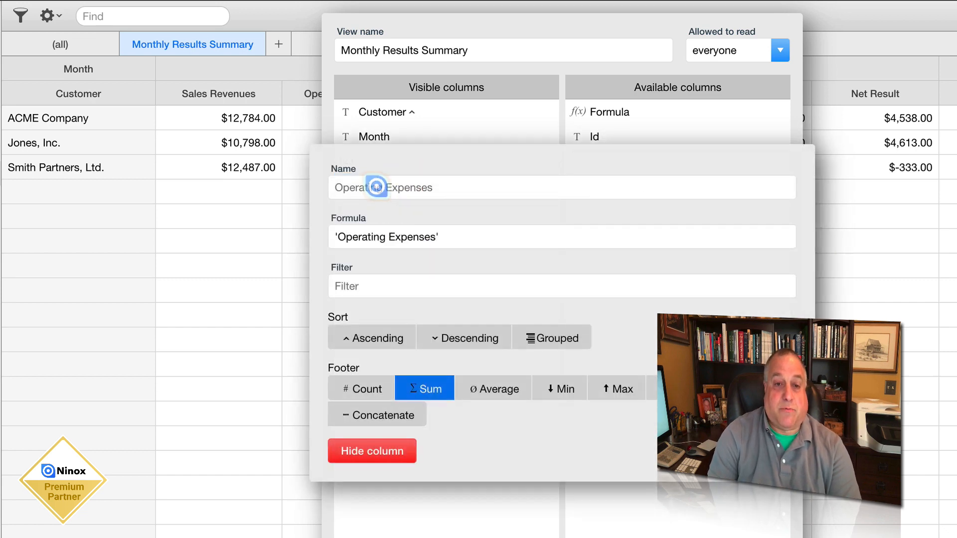
left_click(376, 187)
type("Total Expenses")
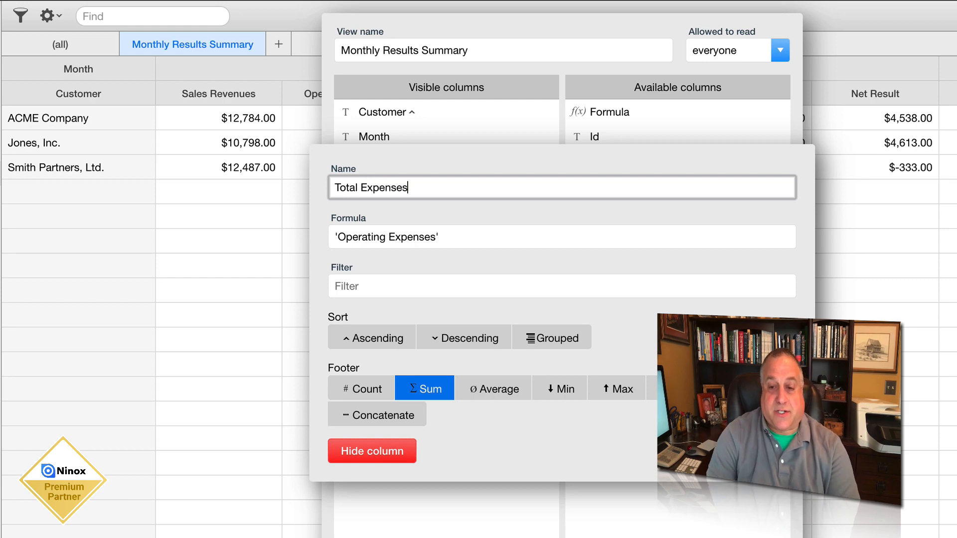
key("Return")
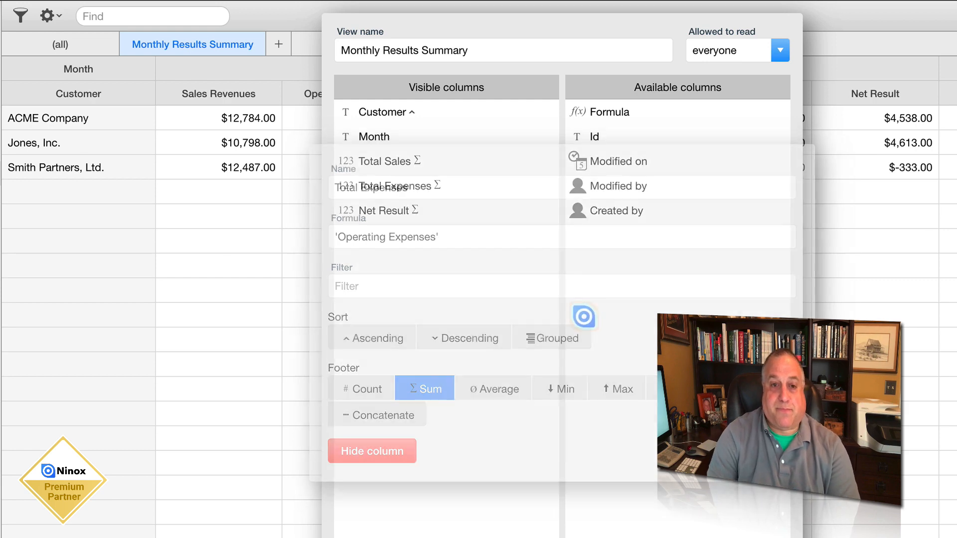
- Rename the Net Result column as Profit / -Loss and save the view settings
left_click(392, 210)
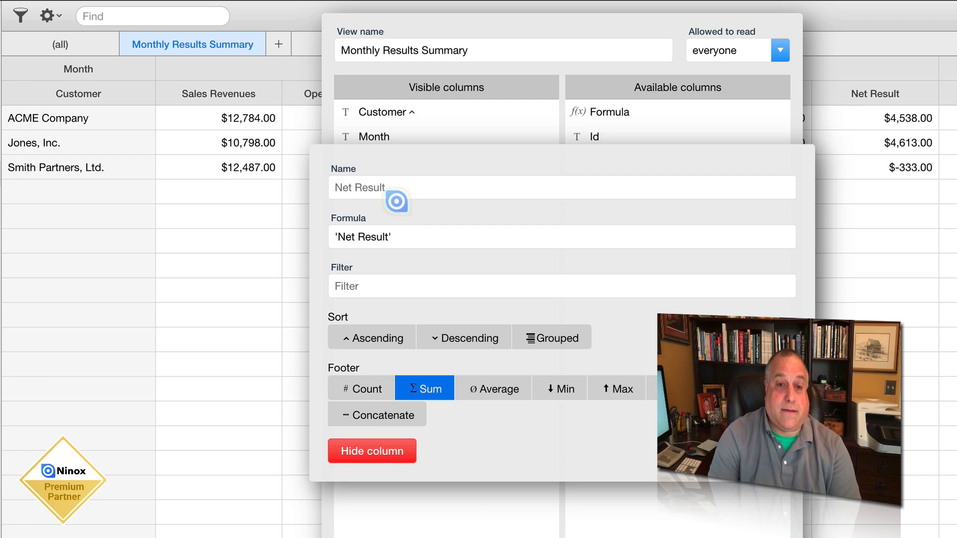
left_click(397, 186)
type("Profit / -Loss")
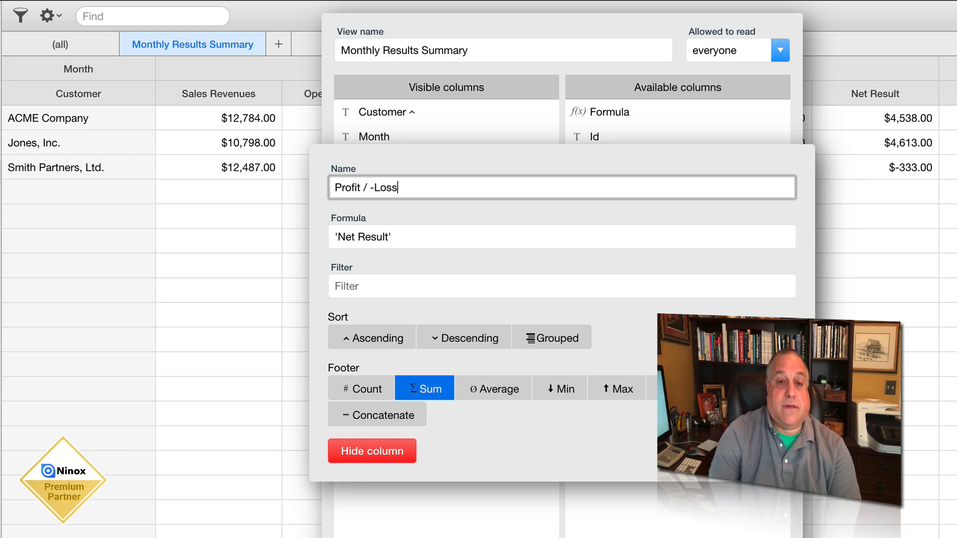
key("Return")
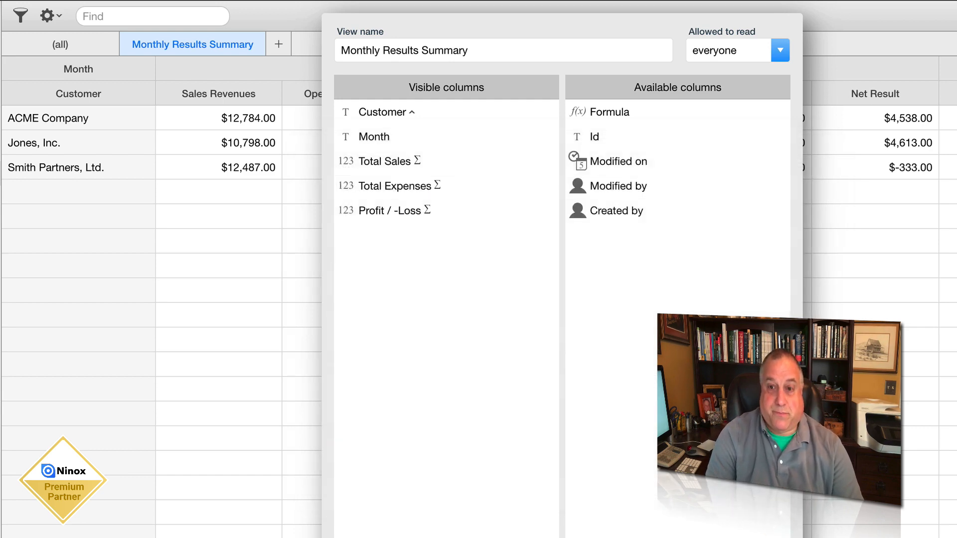
key("Return")
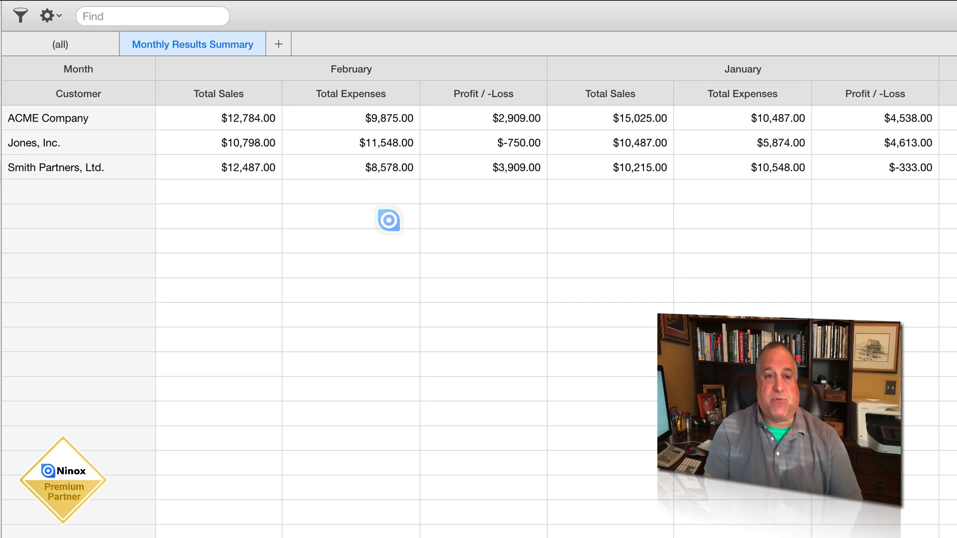
- Open the Monthly Results Summary view settings and review the order of its visible columns, from Customer through Profit / -Loss
left_click(238, 45)
left_click(252, 145)
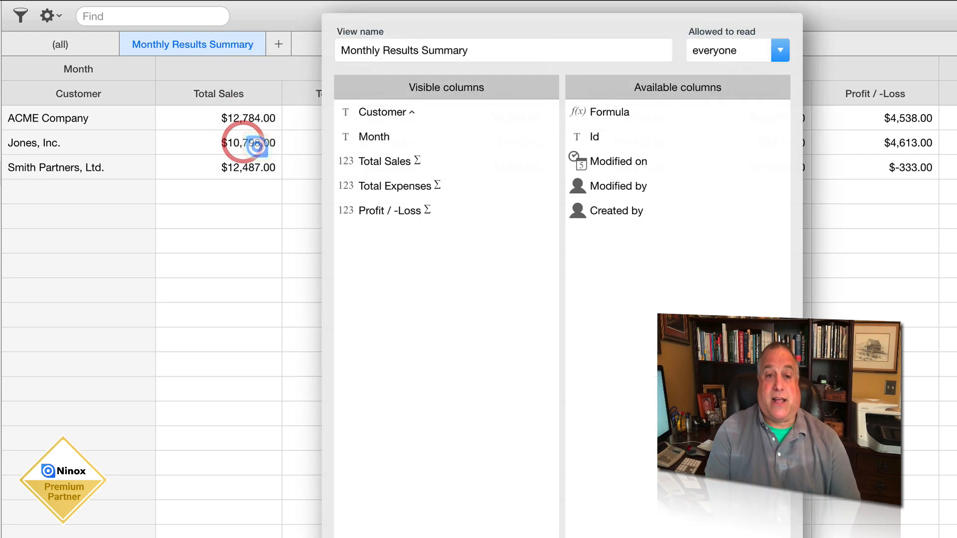
left_click(370, 107)
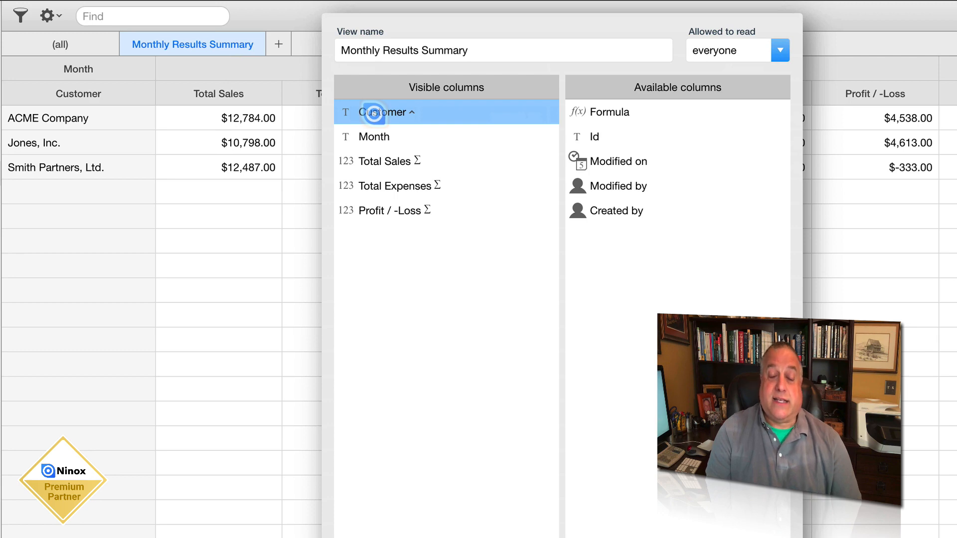
left_click(369, 137)
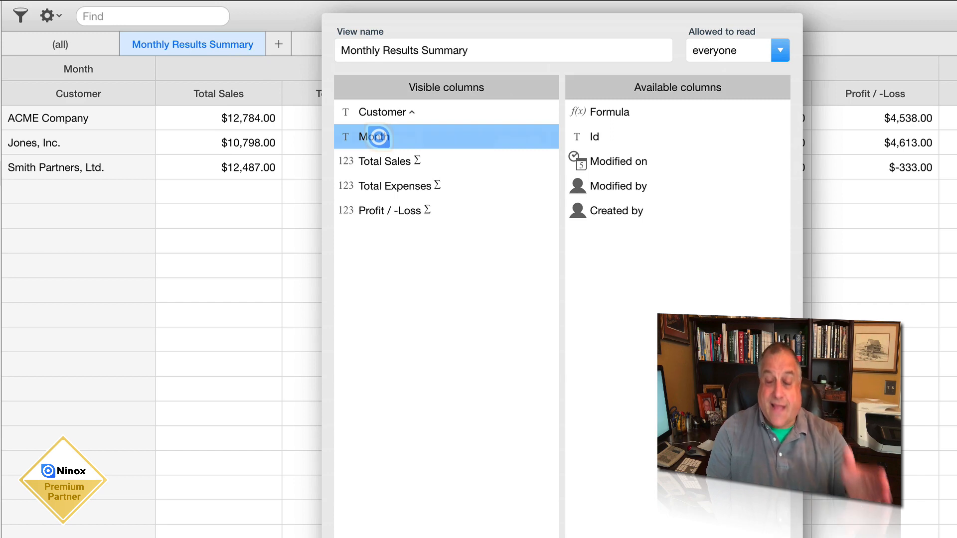
left_click(374, 160)
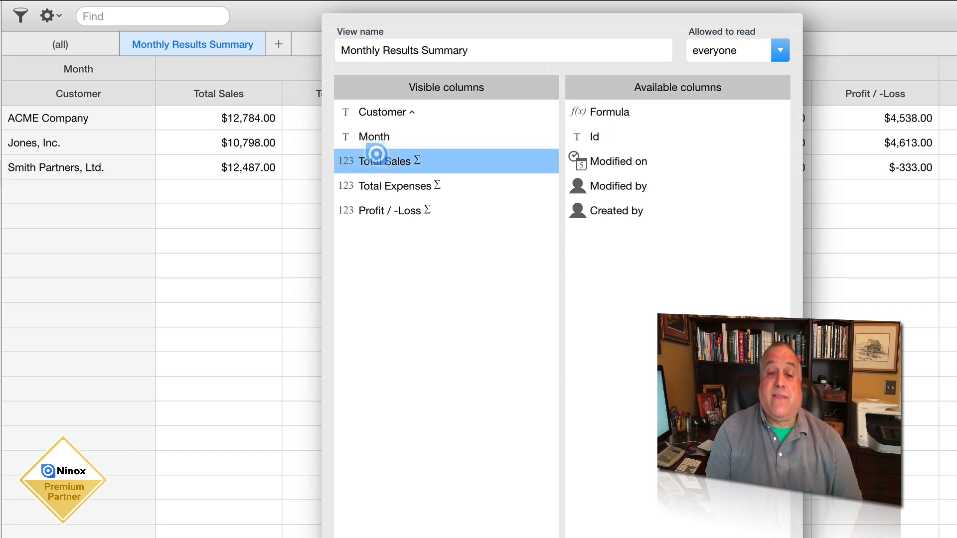
left_click(370, 185)
left_click(370, 207)
left_click(370, 184)
left_click(369, 160)
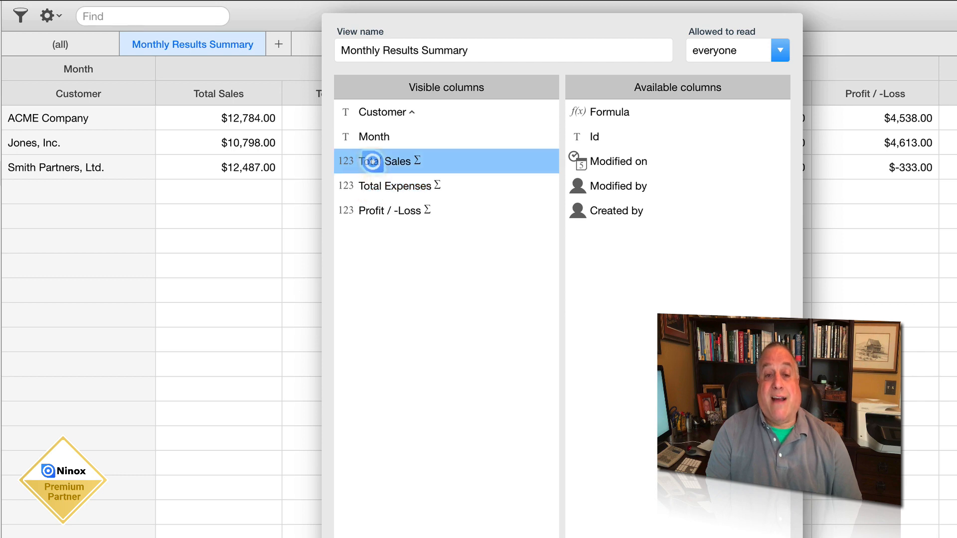
left_click(371, 186)
left_click(373, 205)
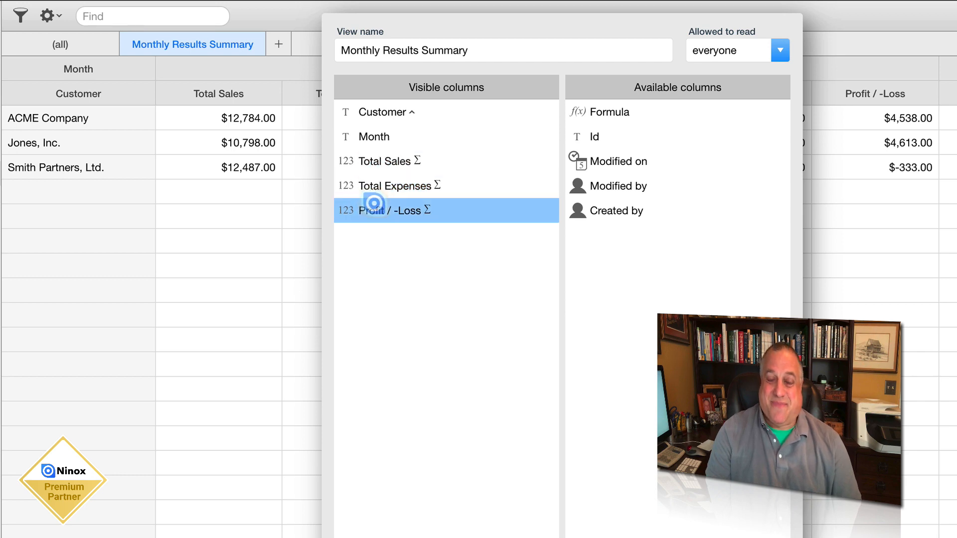
left_click(383, 239)
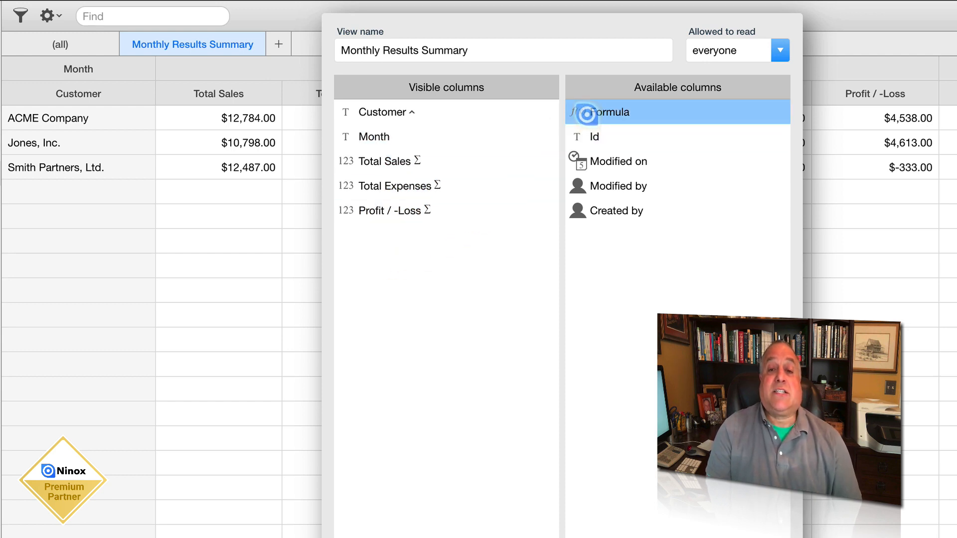
- Add a formula column below Profit / -Loss that returns 'Sales Revenues' and has an Average footer
left_click_drag(573, 108, 406, 264)
left_click(380, 234)
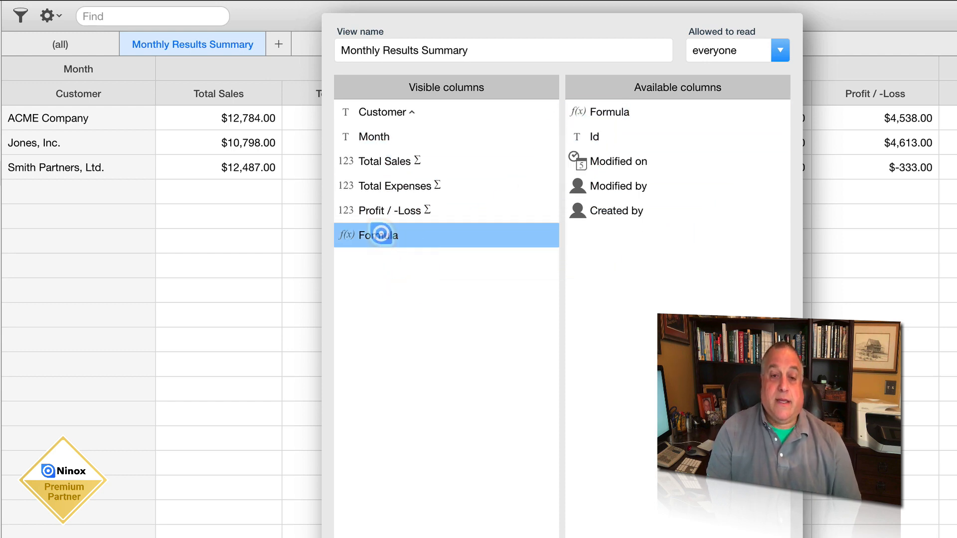
left_click(381, 233)
left_click(355, 266)
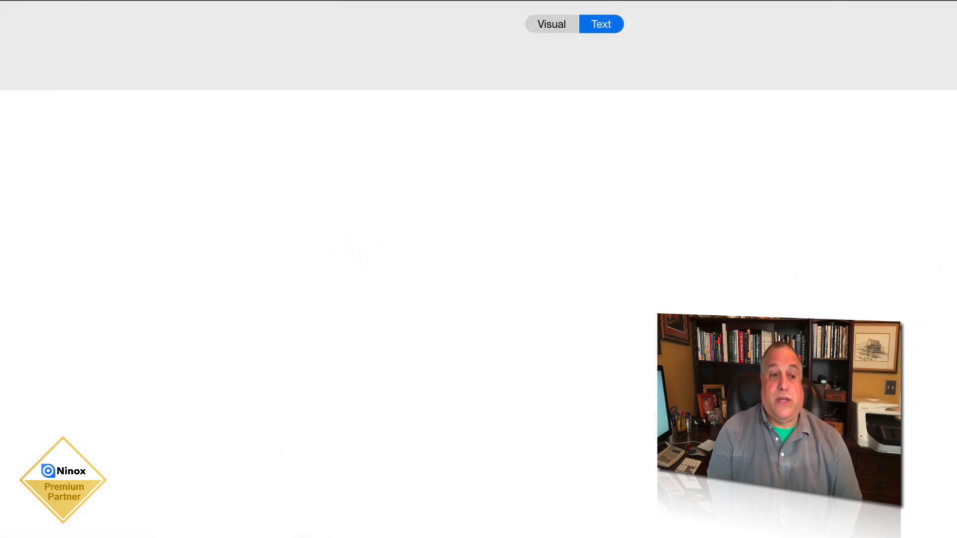
type("Sales Revenues'")
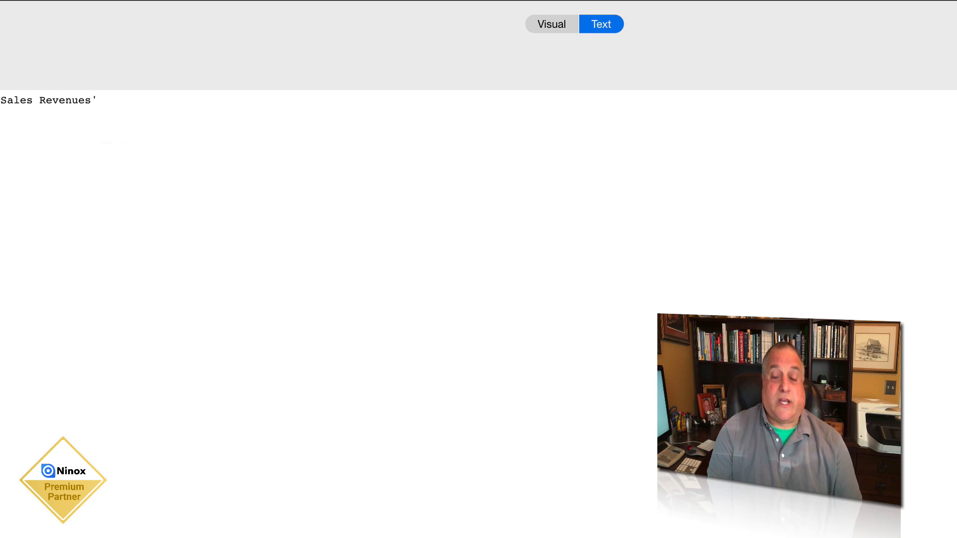
left_click(937, 523)
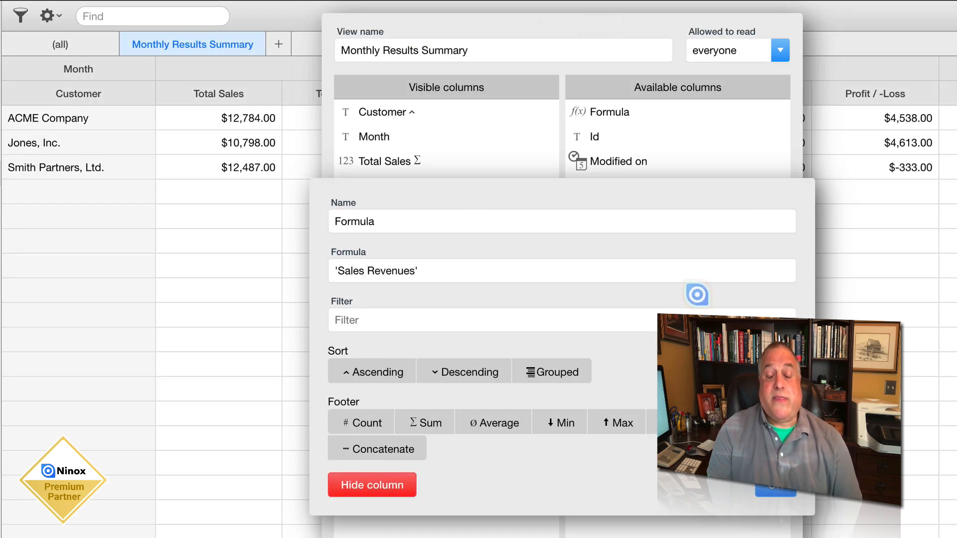
left_click(499, 423)
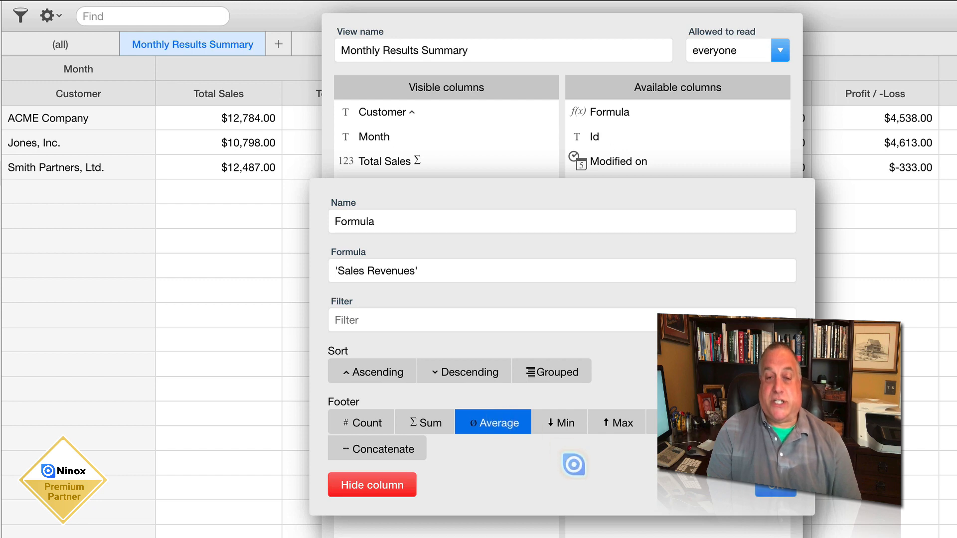
left_click(773, 489)
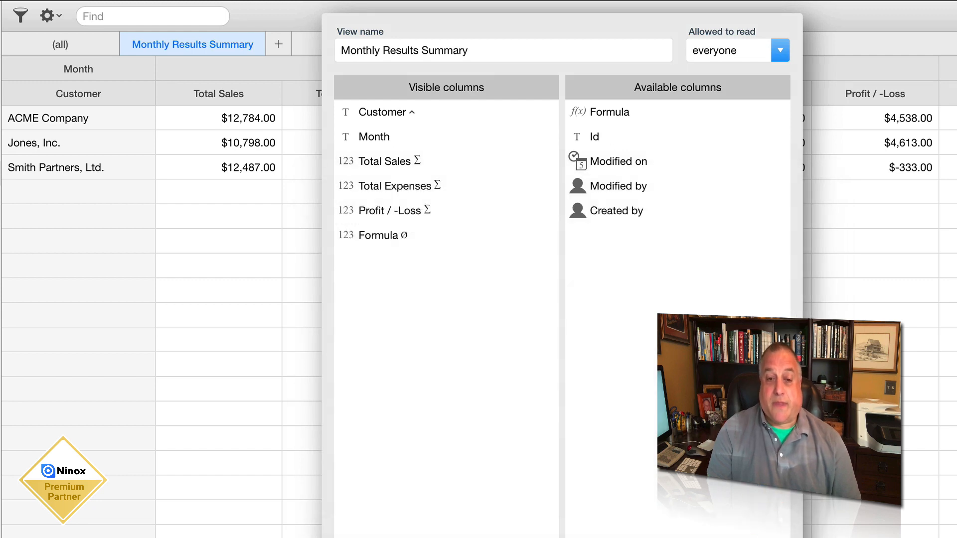
- Rename the new formula column as Avg Sales / Month and save the view settings
left_click(399, 235)
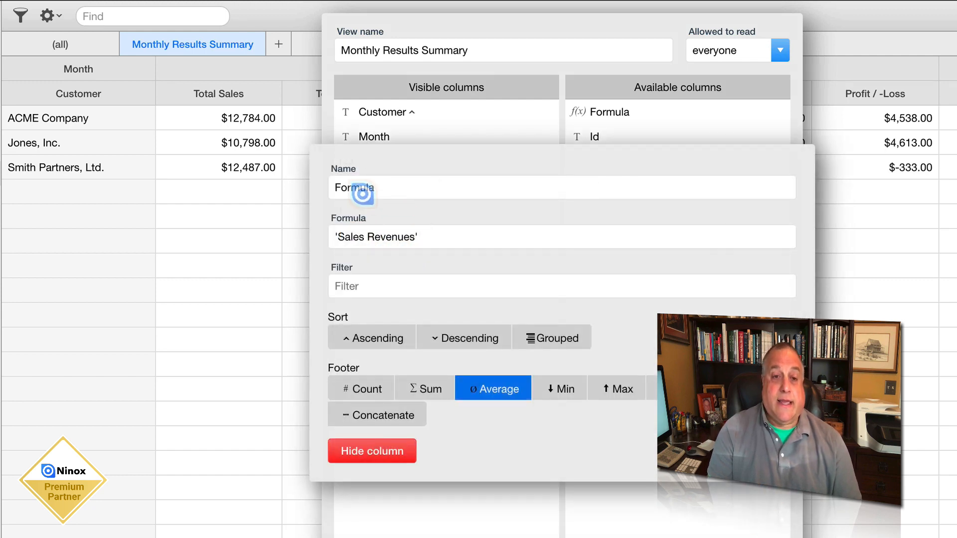
double_click(363, 194)
type("Avg Sales / Month")
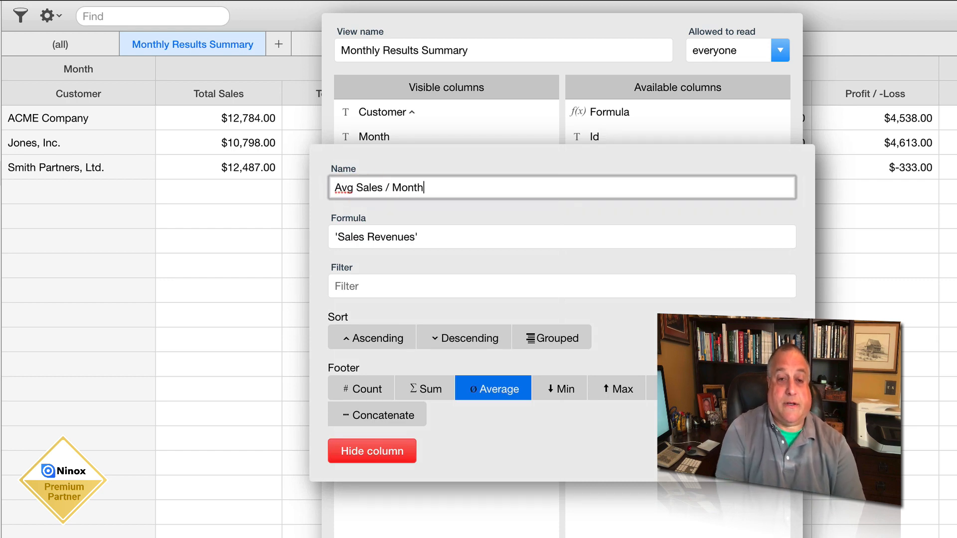
left_click(772, 452)
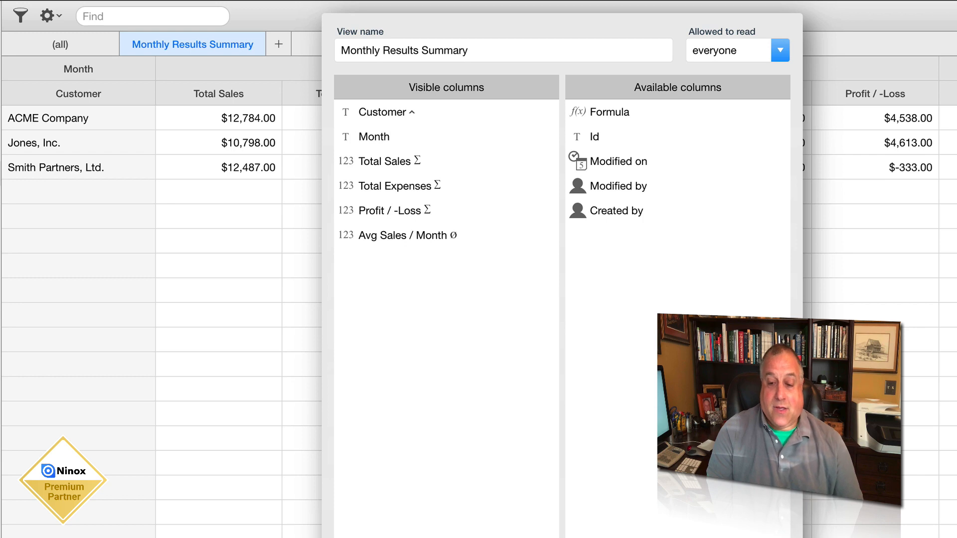
left_click(766, 534)
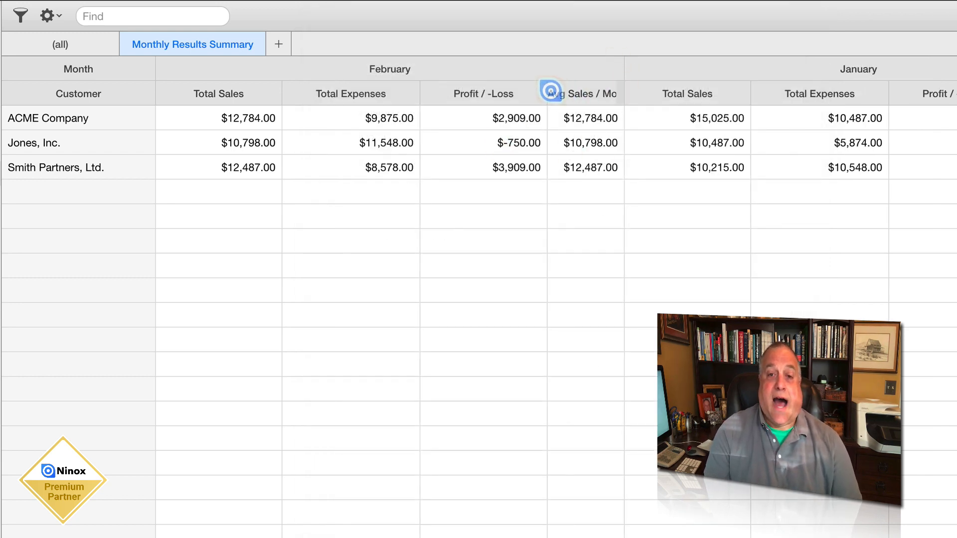
- Narrow the Total Sales, Total Expenses and Profit / -Loss columns, and widen the February group so Avg Sales / Month fits in full
left_click_drag(543, 92, 497, 91)
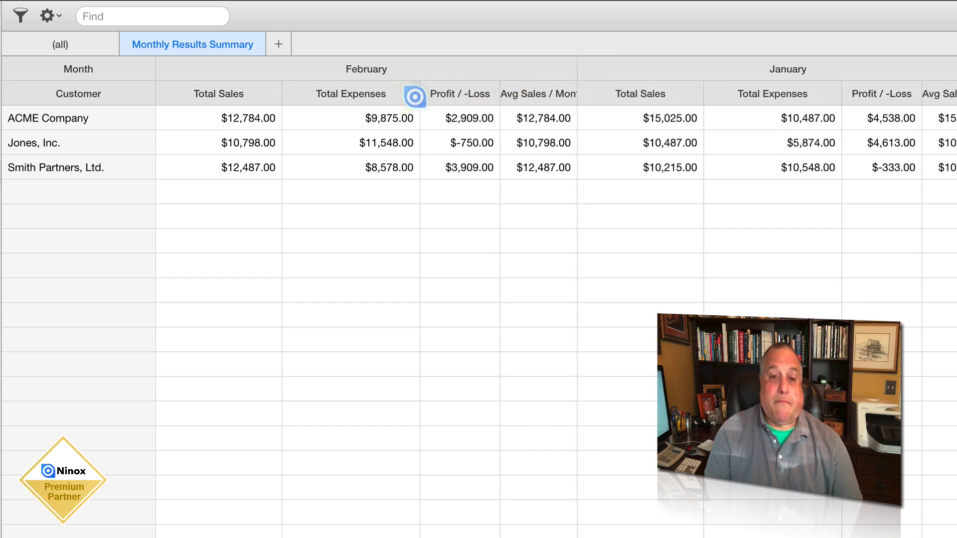
left_click_drag(418, 95, 373, 95)
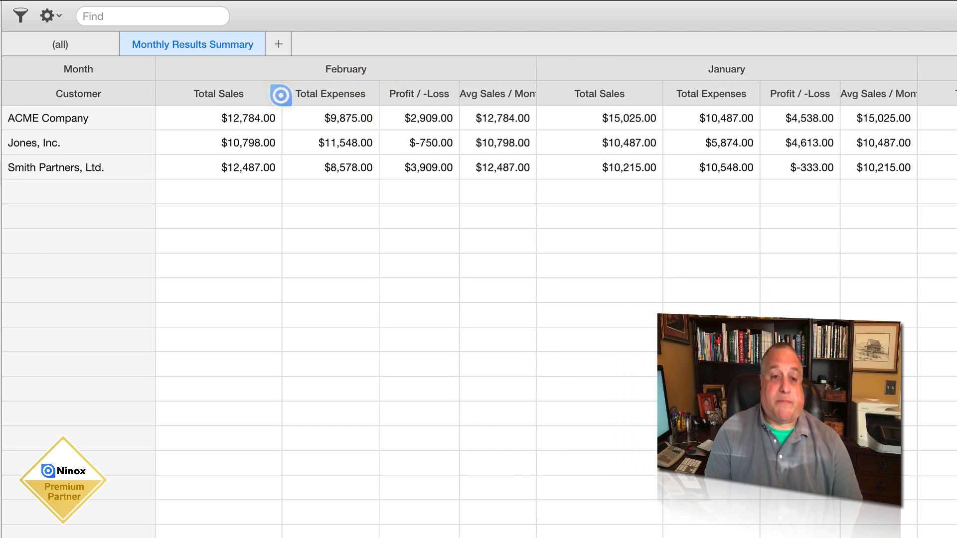
left_click_drag(280, 94, 242, 93)
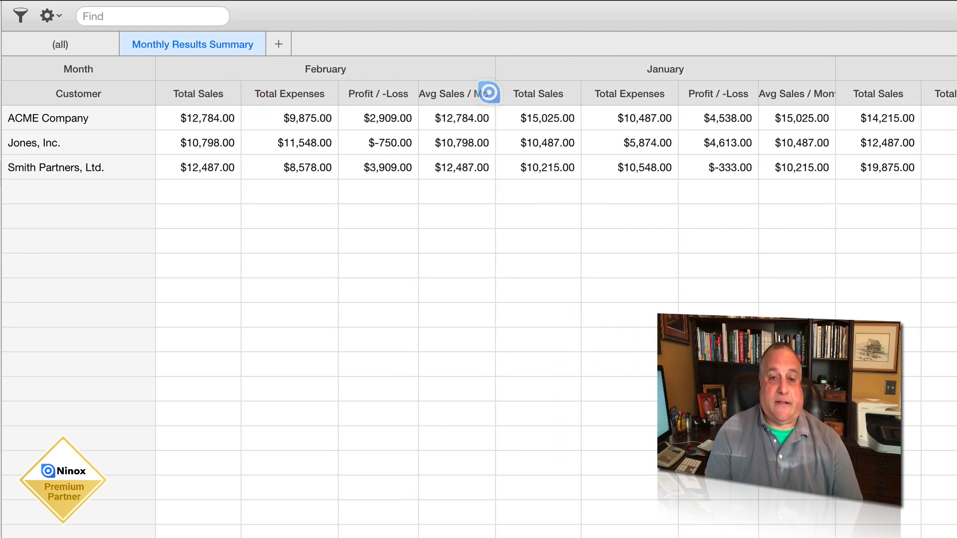
left_click_drag(492, 91, 546, 71)
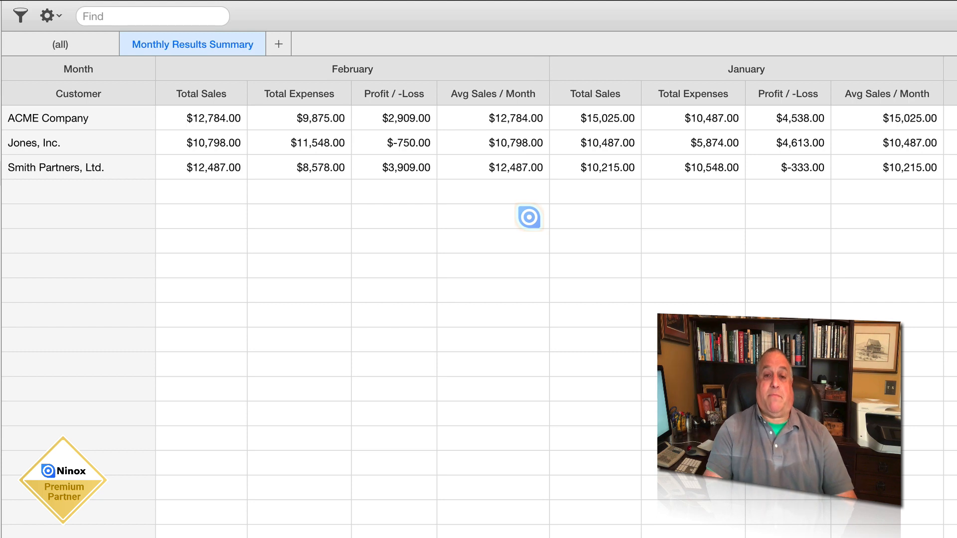